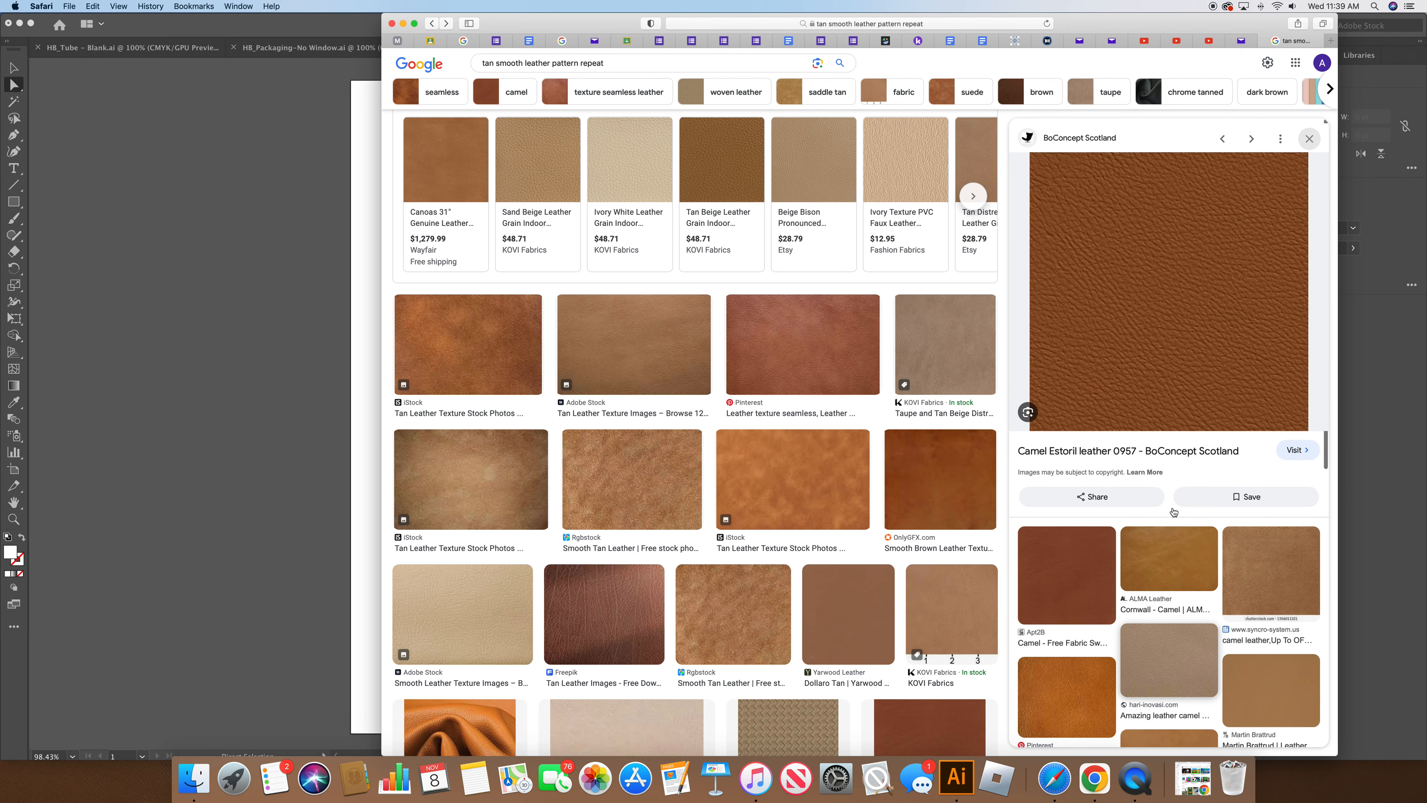
Bring the Camel Estoril leather image from the browser into the Illustrator briefcase document, beside the drawing
drag(1103, 340, 199, 212)
click(245, 312)
key(v)
click(375, 391)
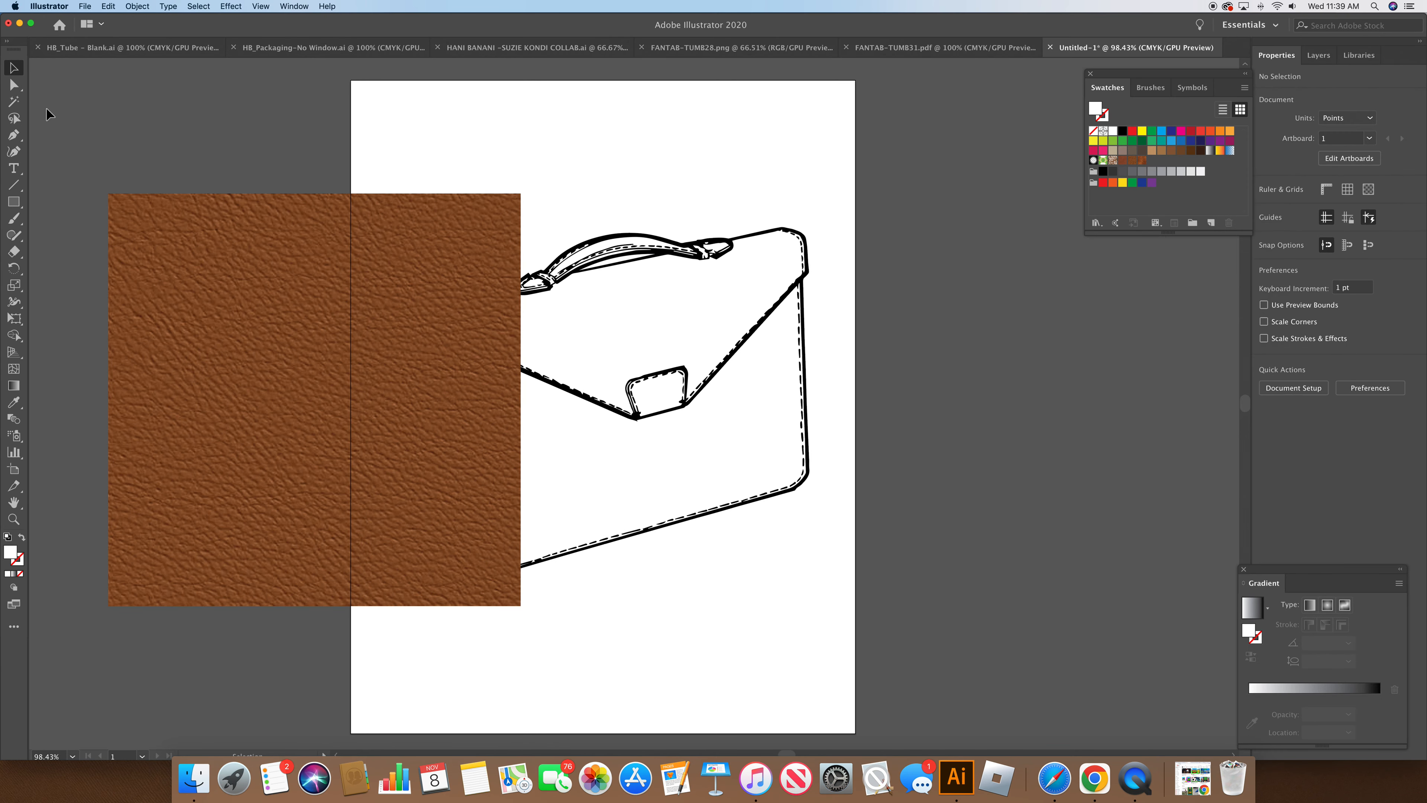
Scale the camel leather image to about 230 pt square and save it as a pattern swatch
drag(516, 603, 308, 385)
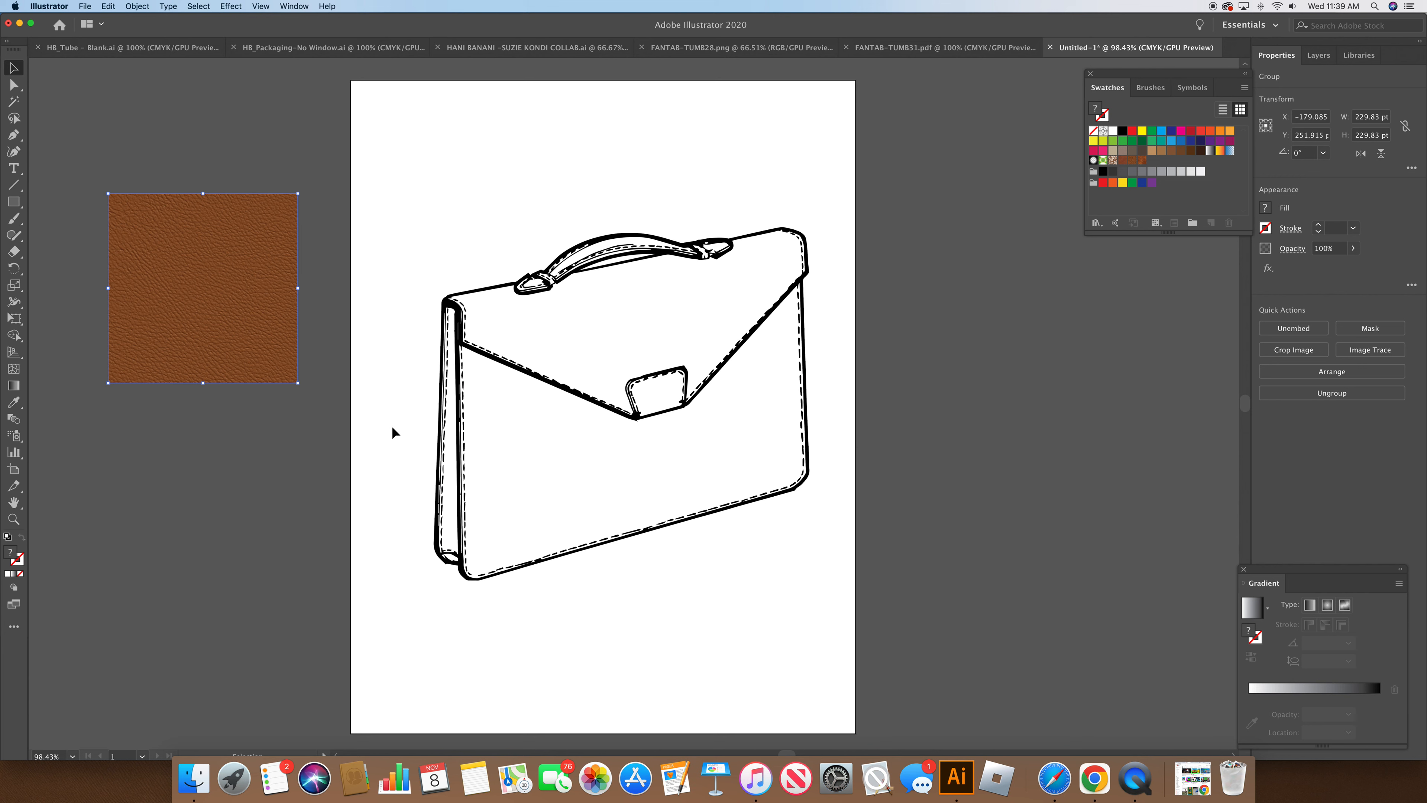
drag(205, 310, 1145, 169)
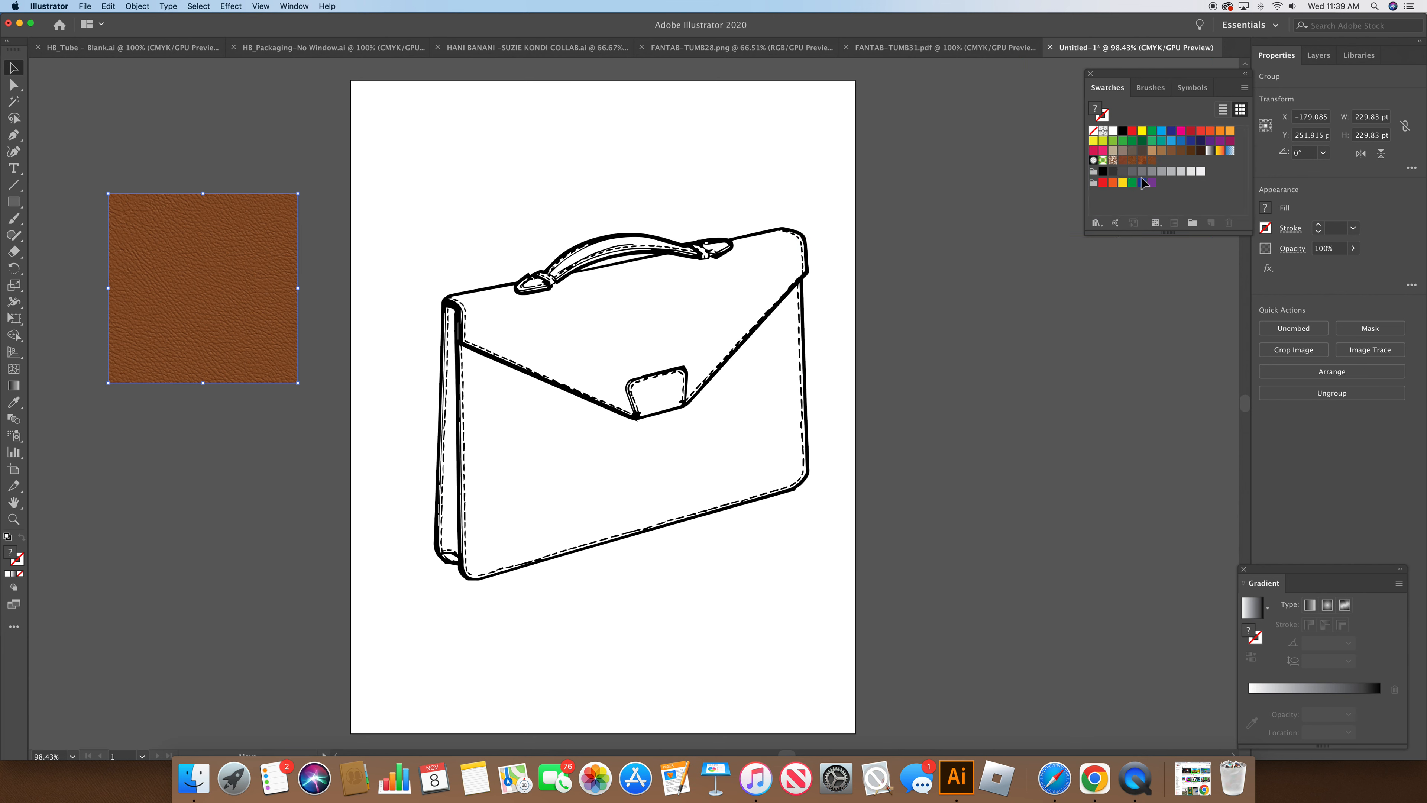
click(1084, 363)
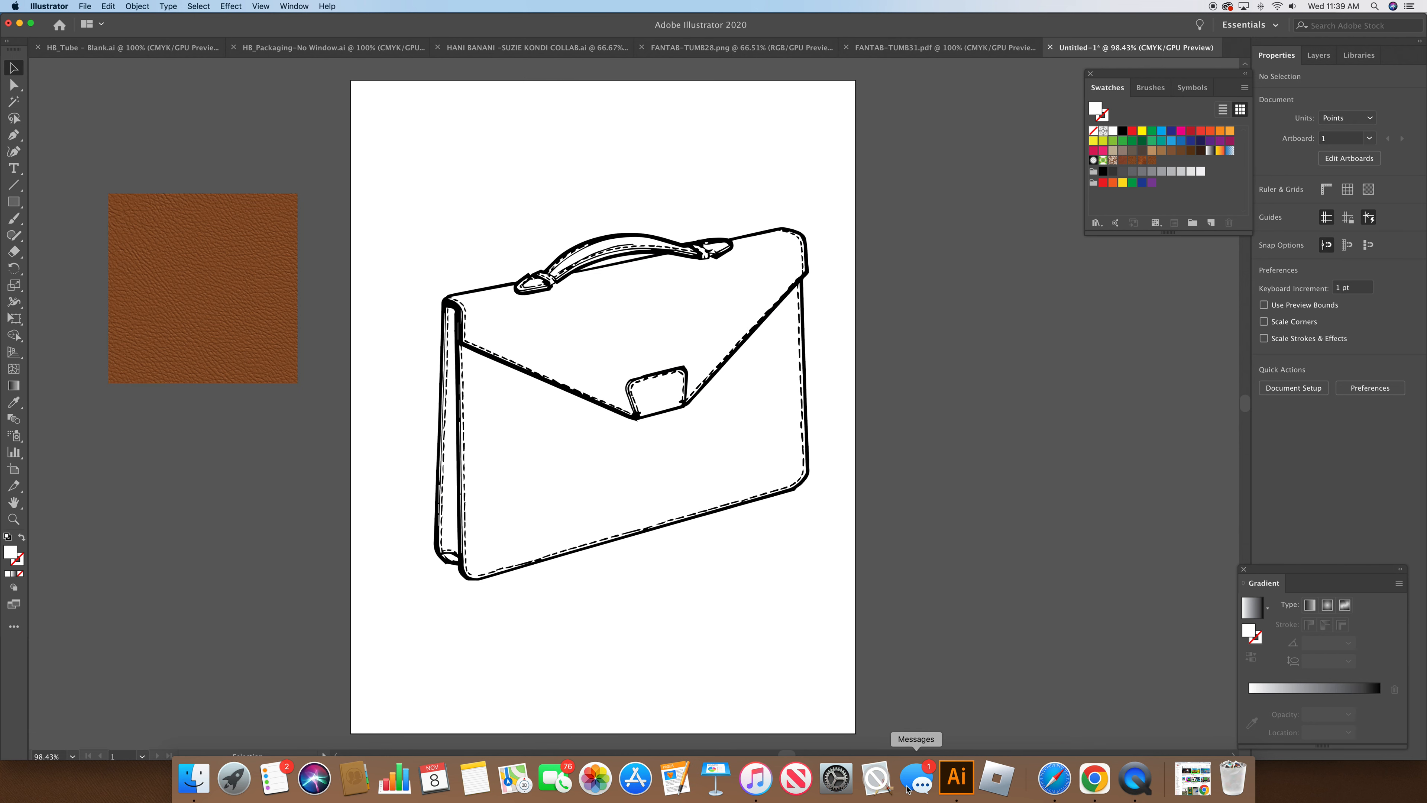
Return to the browser, find a distressed brown leather image and bring it into the Illustrator document
click(1057, 783)
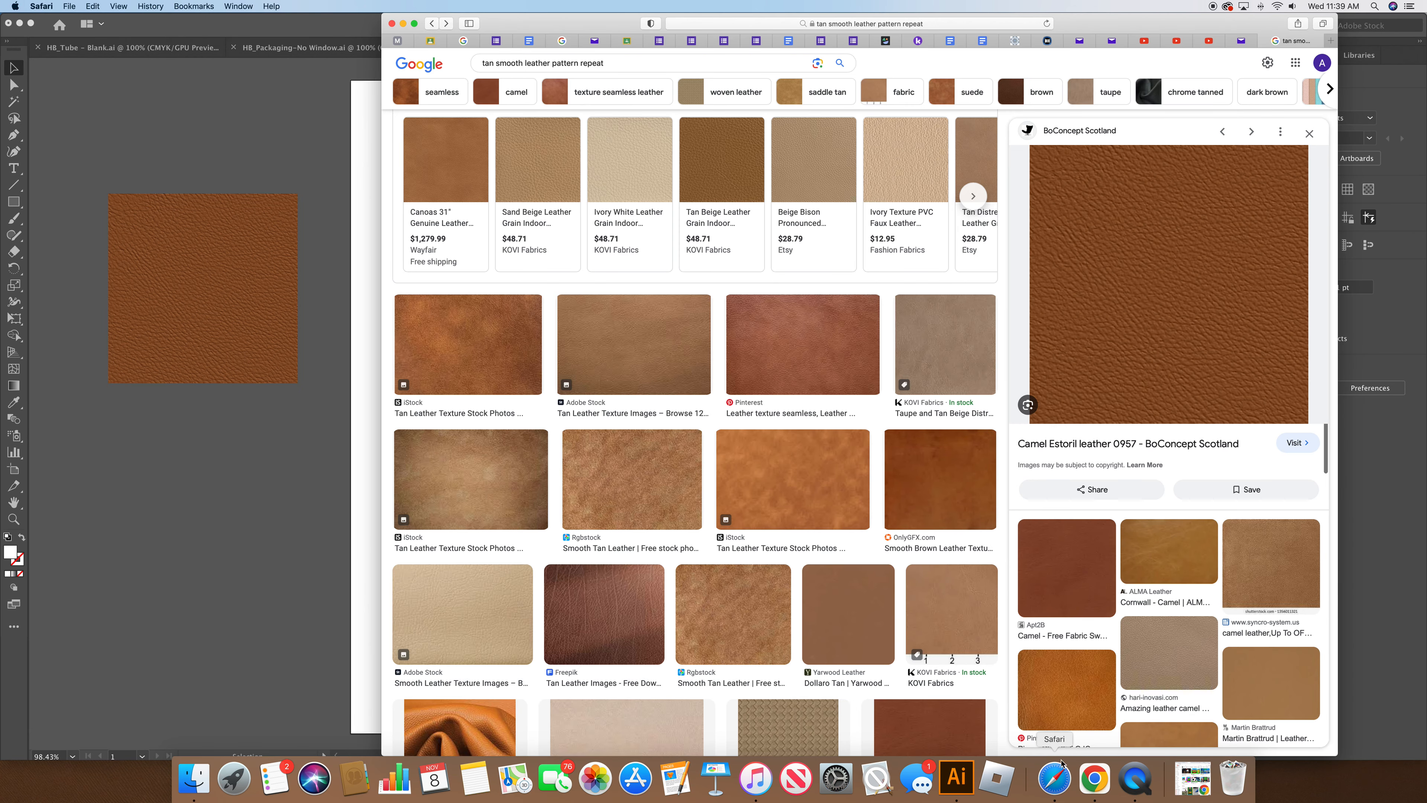
scroll(1126, 582, down, 5)
scroll(1126, 582, down, 10)
click(1169, 241)
drag(1169, 242, 194, 439)
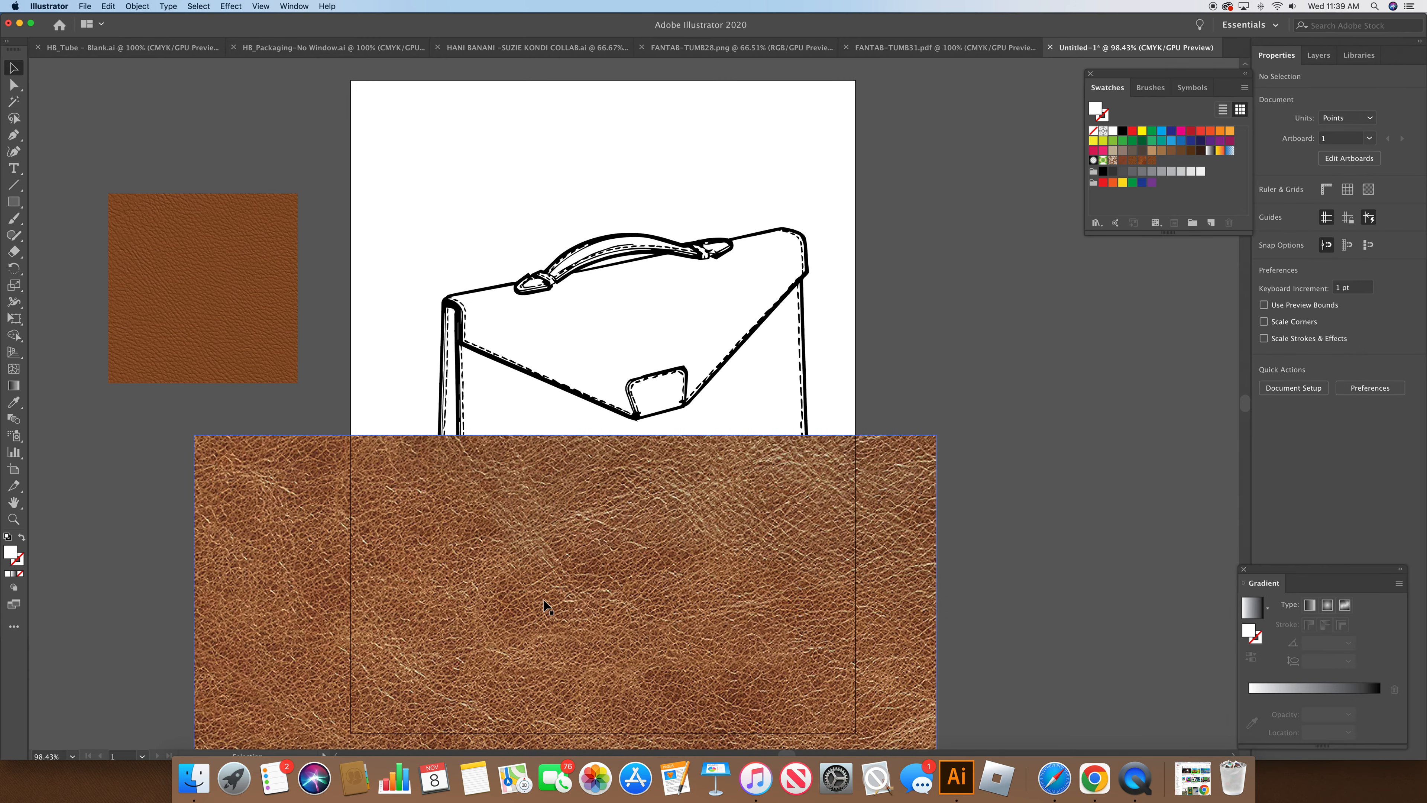
drag(618, 644, 464, 441)
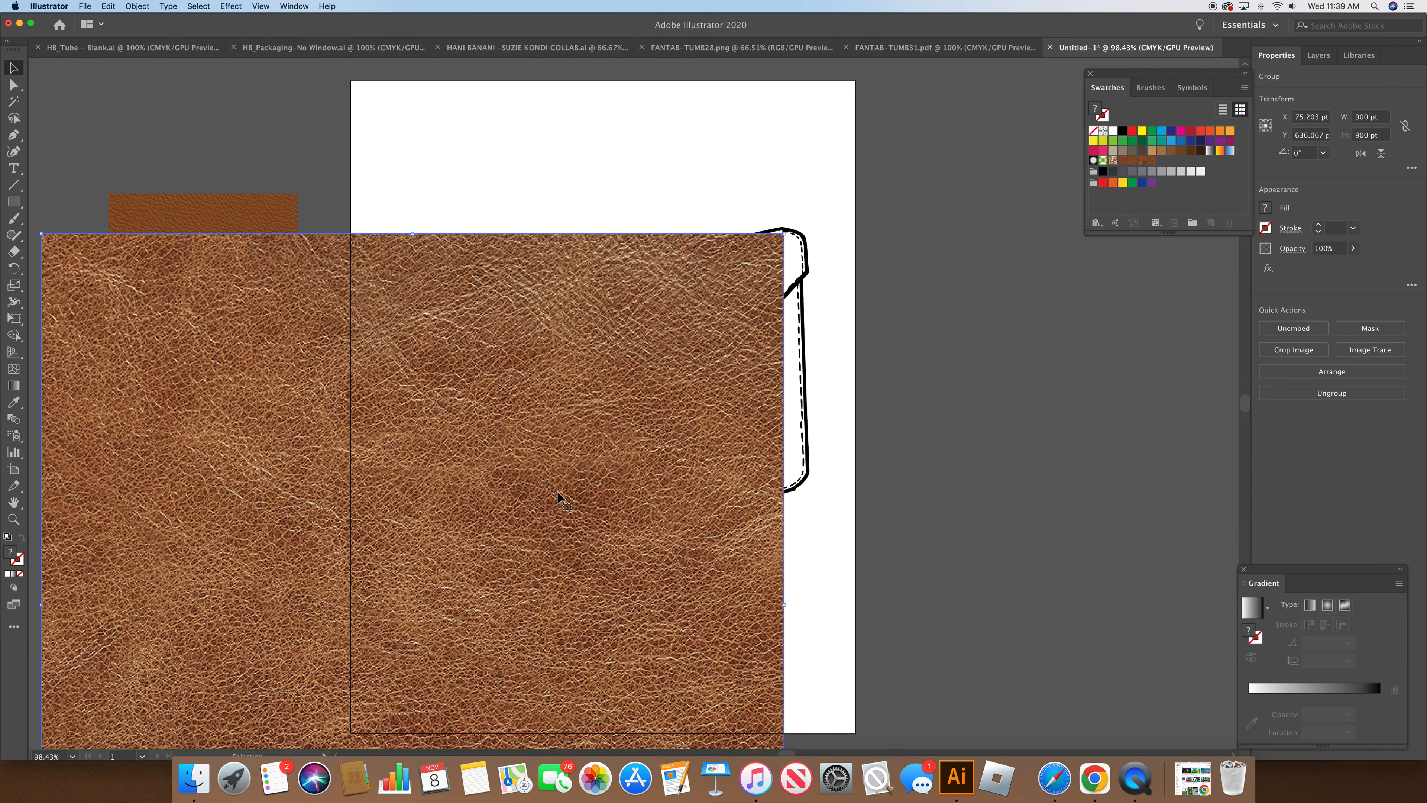
Scale the distressed leather image to about 319 pt square beside the artboard
scroll(392, 444, down, 5)
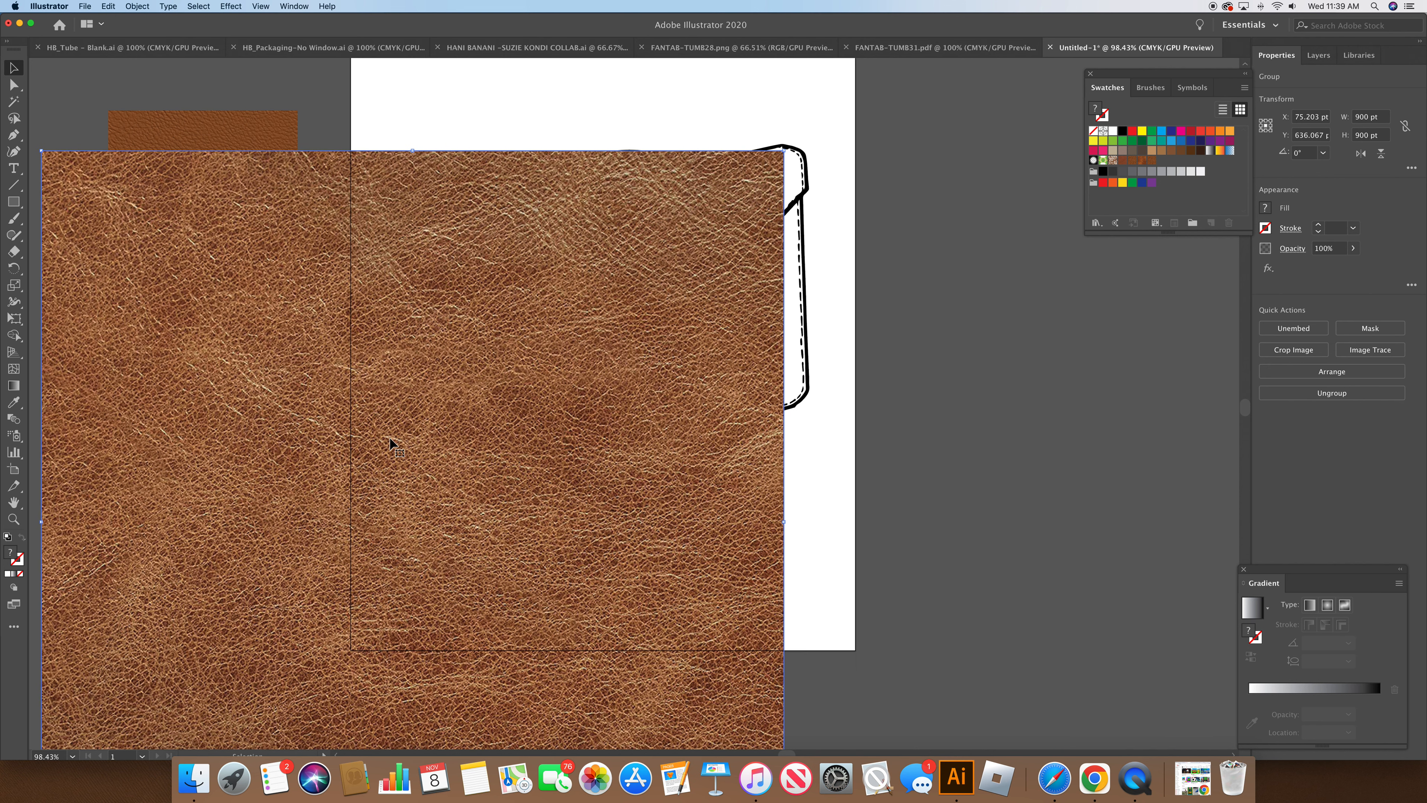
scroll(392, 444, down, 10)
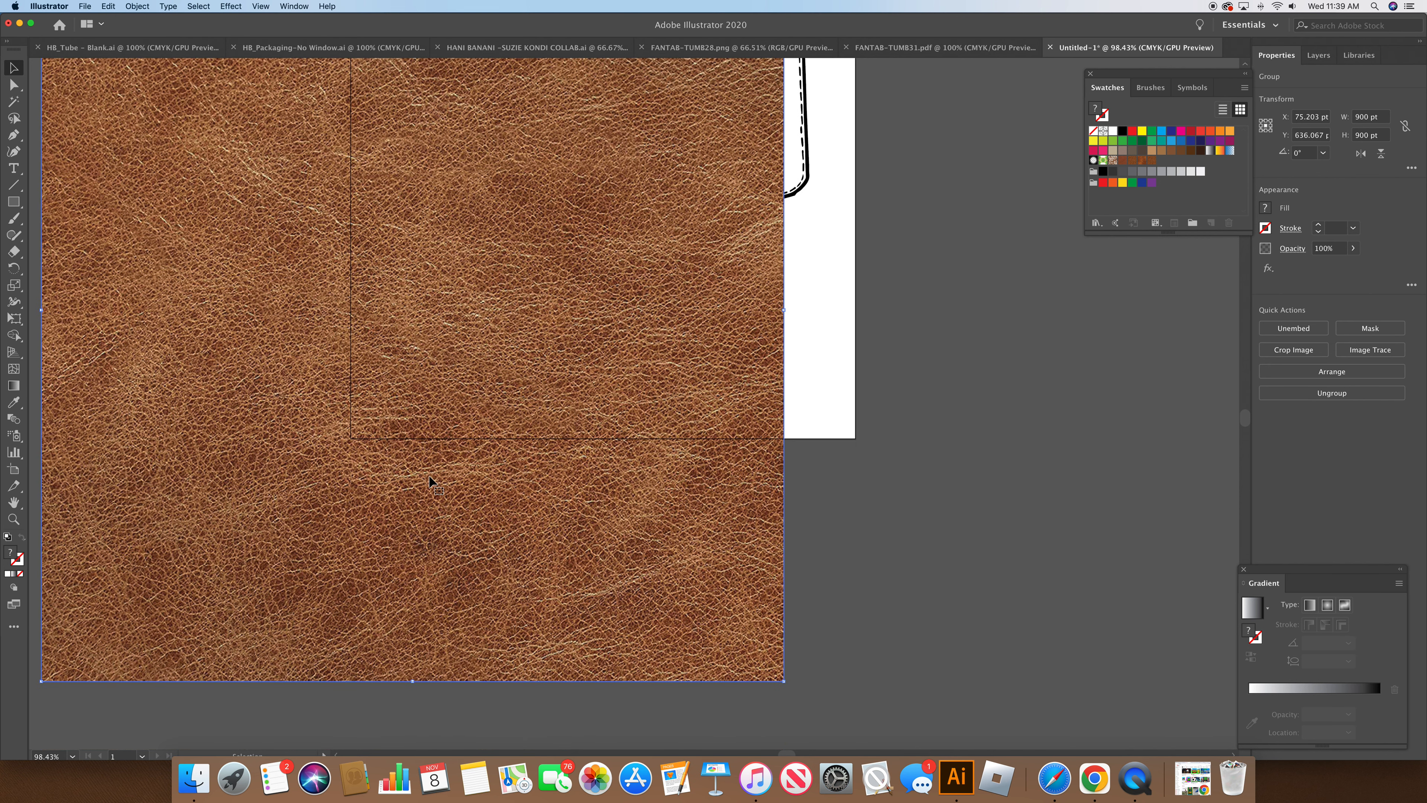
drag(784, 682, 308, 242)
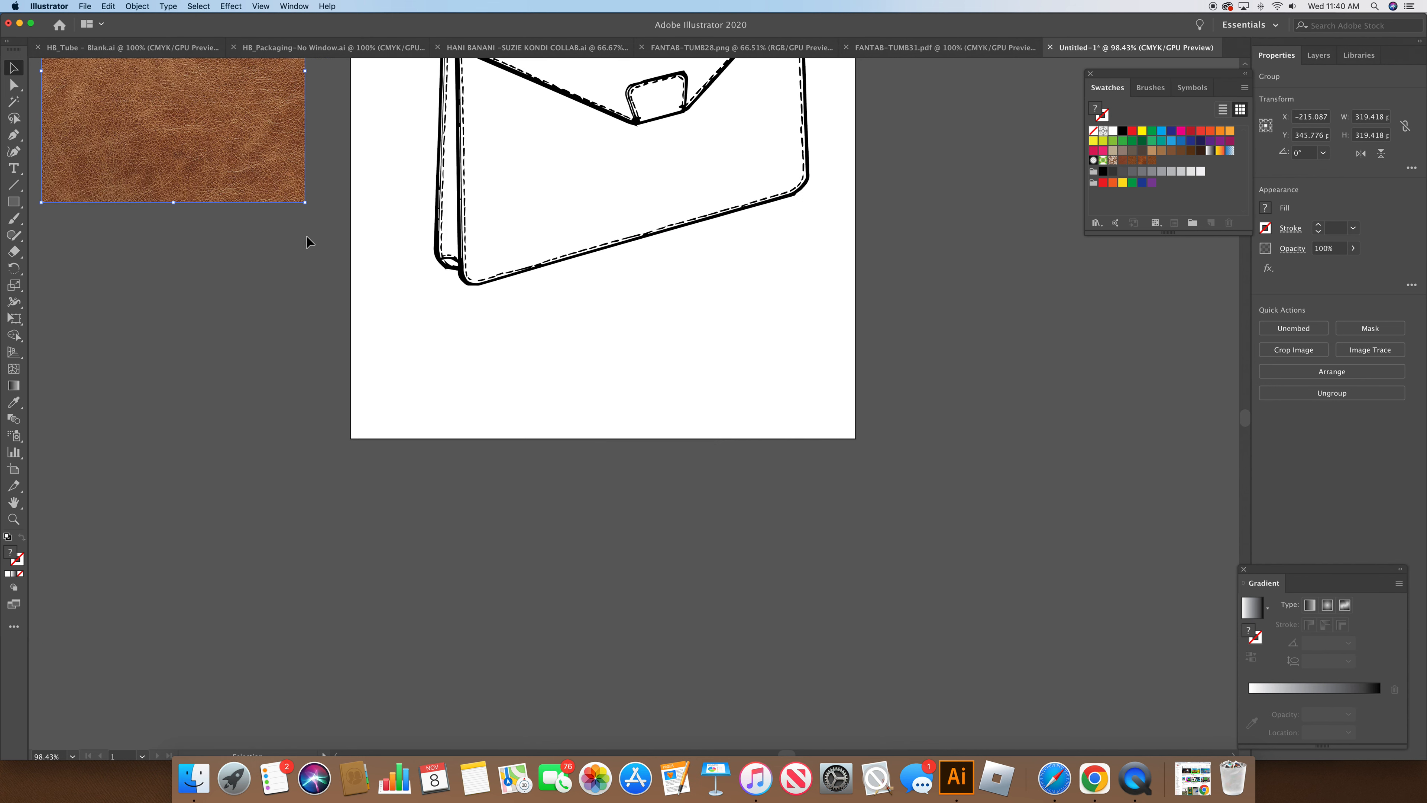
scroll(308, 242, up, 17)
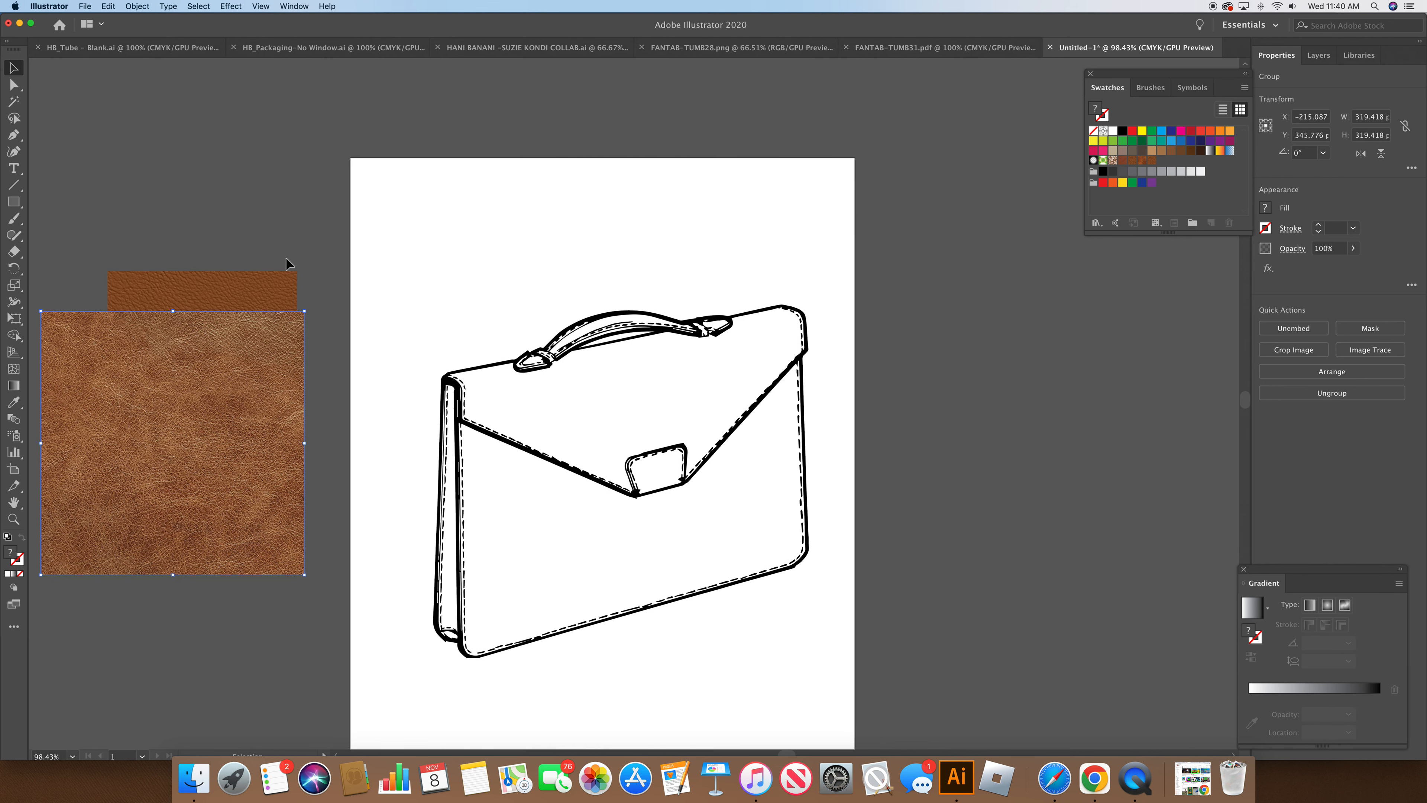
Shrink the distressed leather image slightly more, keep it beneath the camel sample and save it as a pattern swatch
drag(304, 574, 271, 529)
drag(229, 444, 1159, 161)
click(1117, 340)
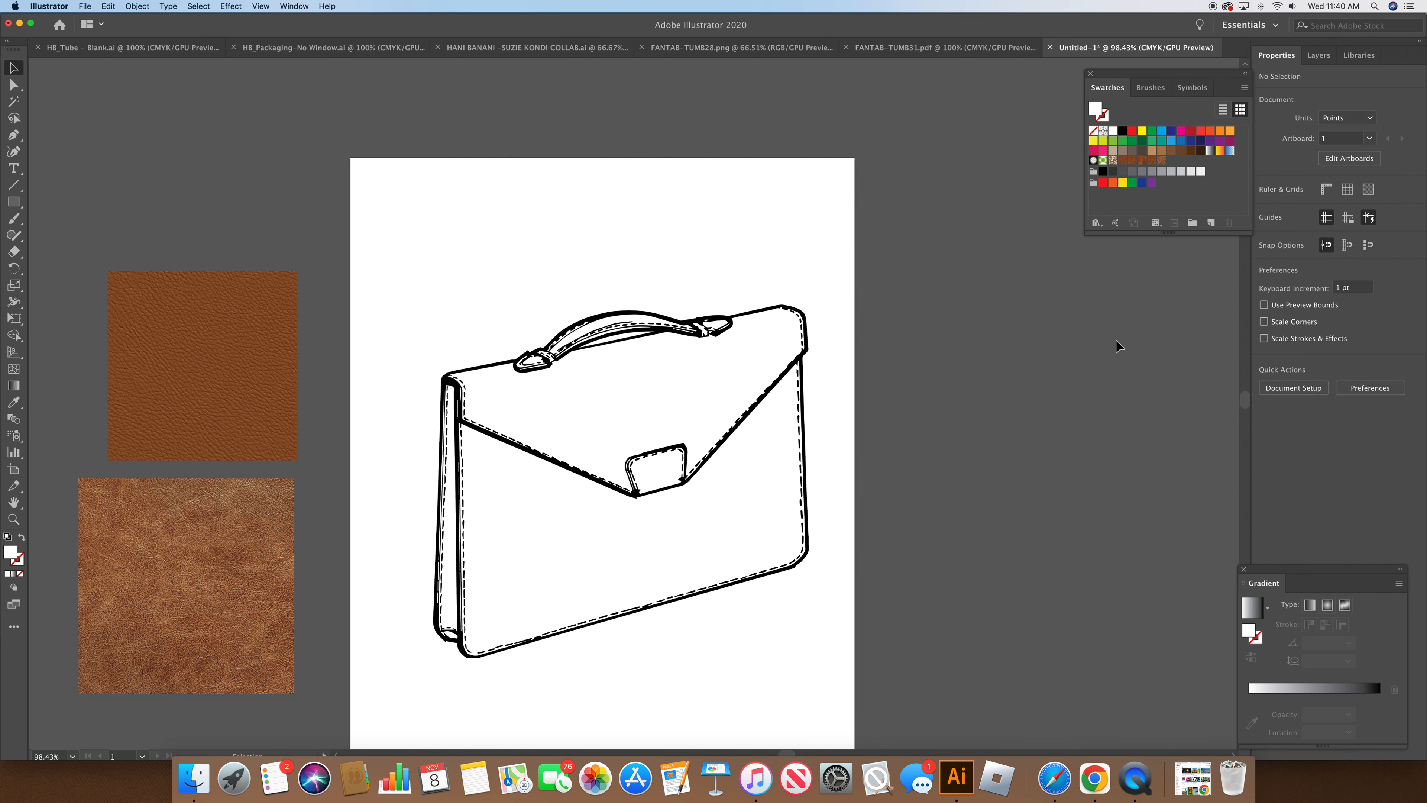
Select the briefcase's flap, front panel, clasp, side panel and handle shapes together
key(a)
click(528, 396)
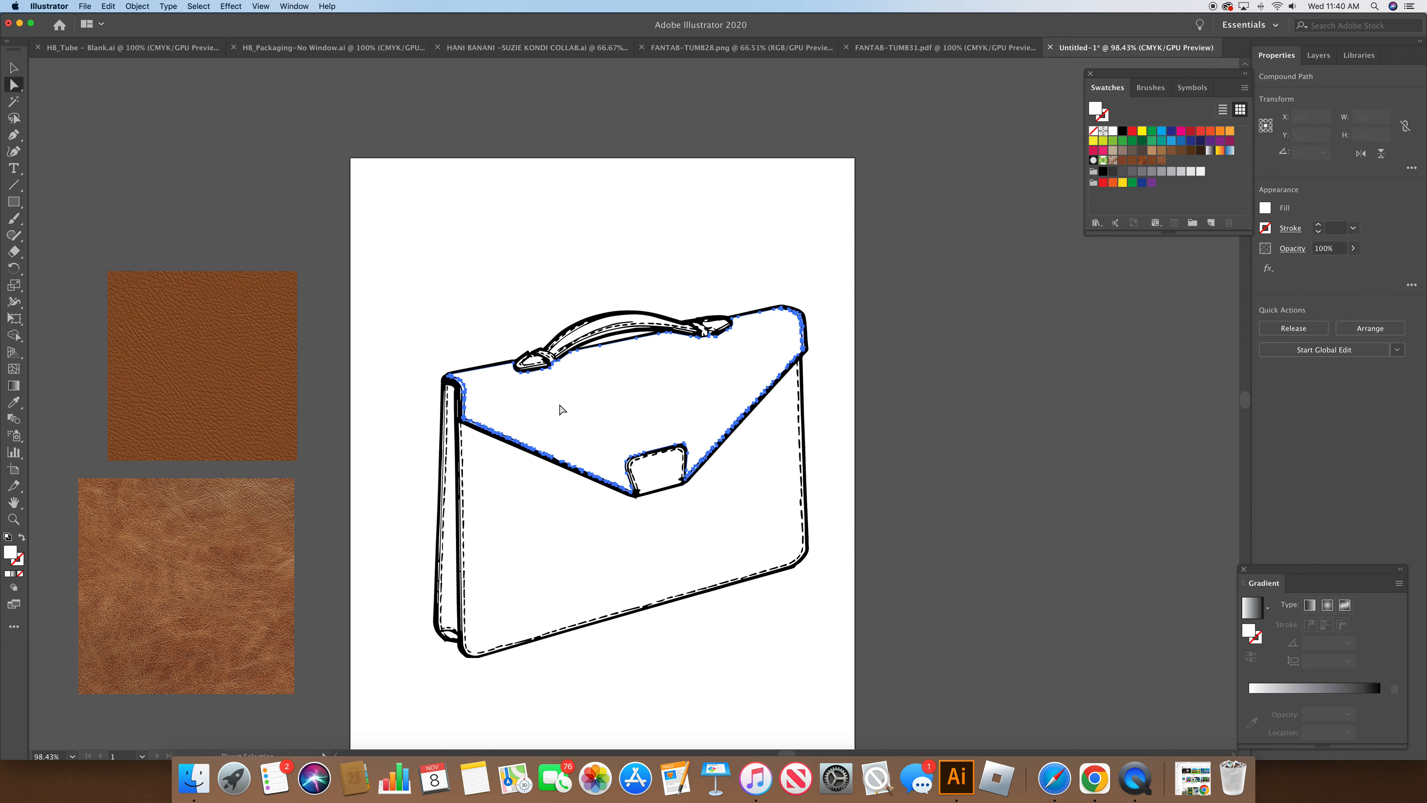
click(633, 551)
shift+click(665, 477)
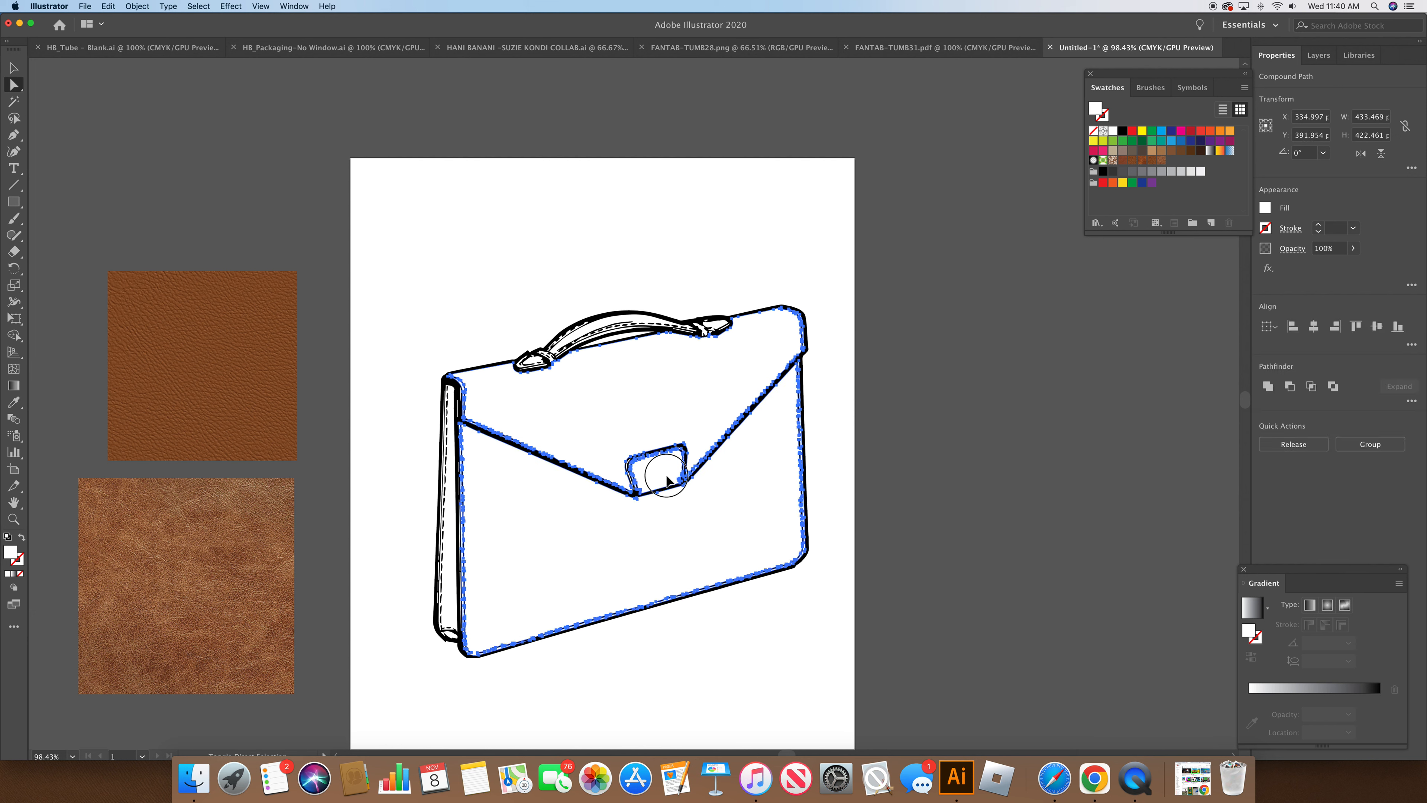
shift+click(453, 579)
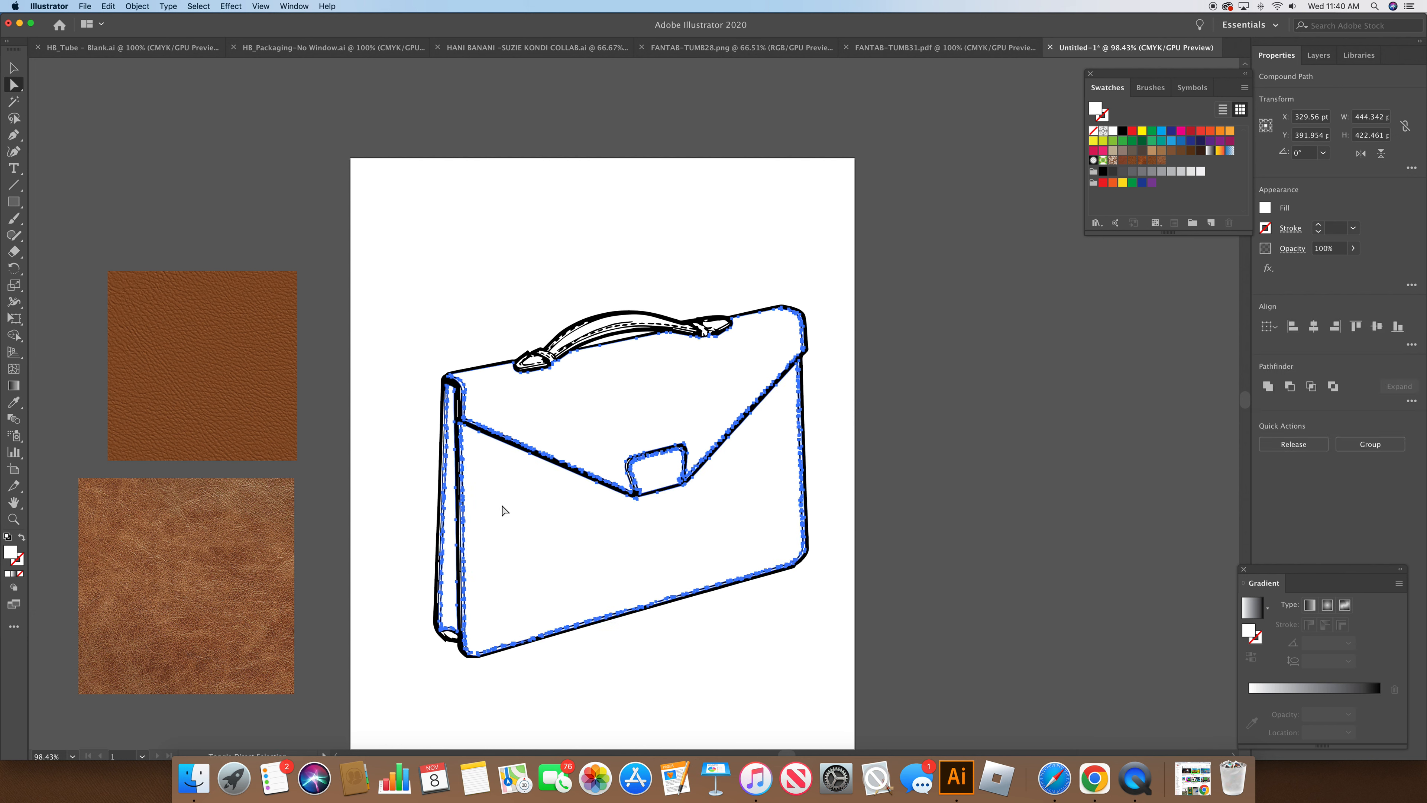
shift+click(619, 325)
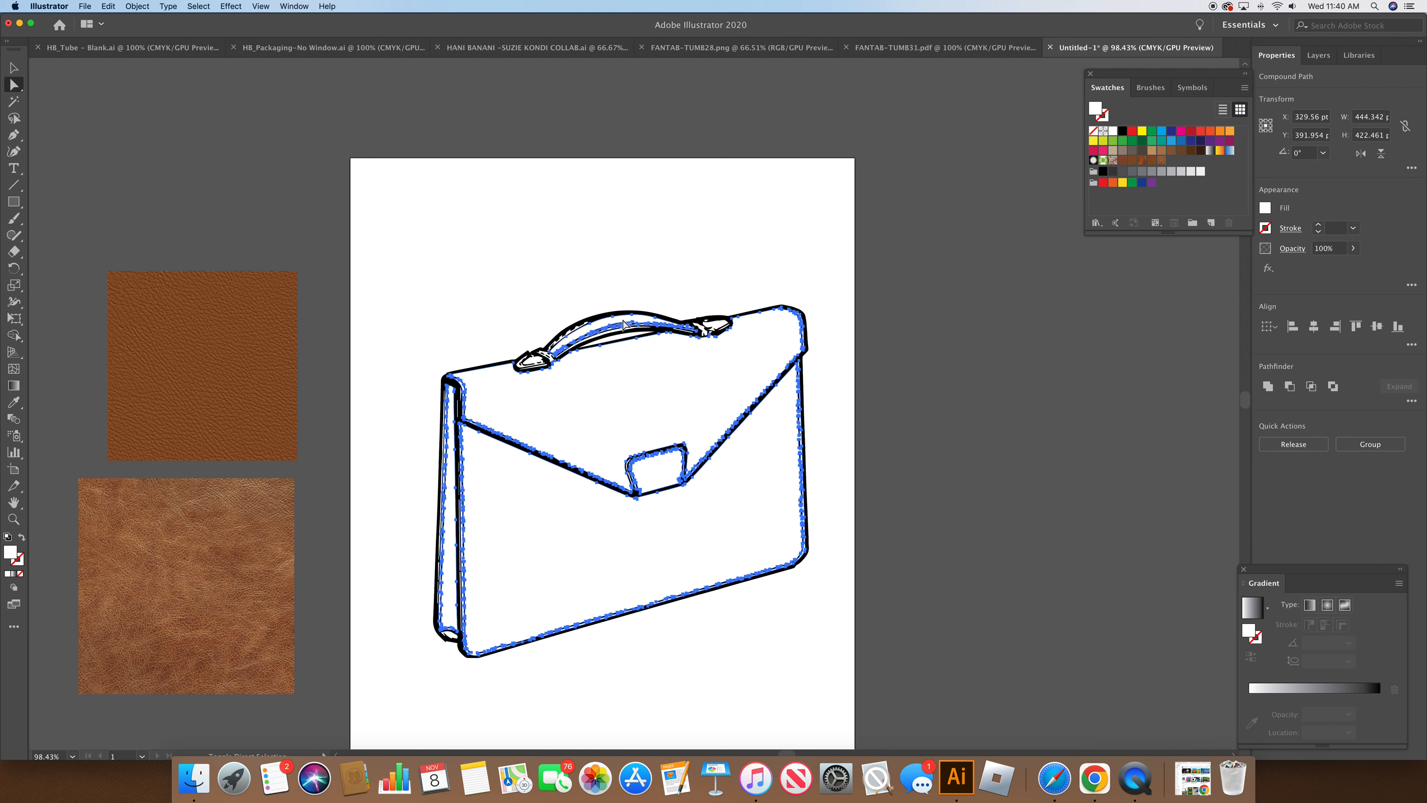
Try the camel leather pattern as the fill of the selected briefcase shapes, and undo it
click(1152, 162)
click(903, 227)
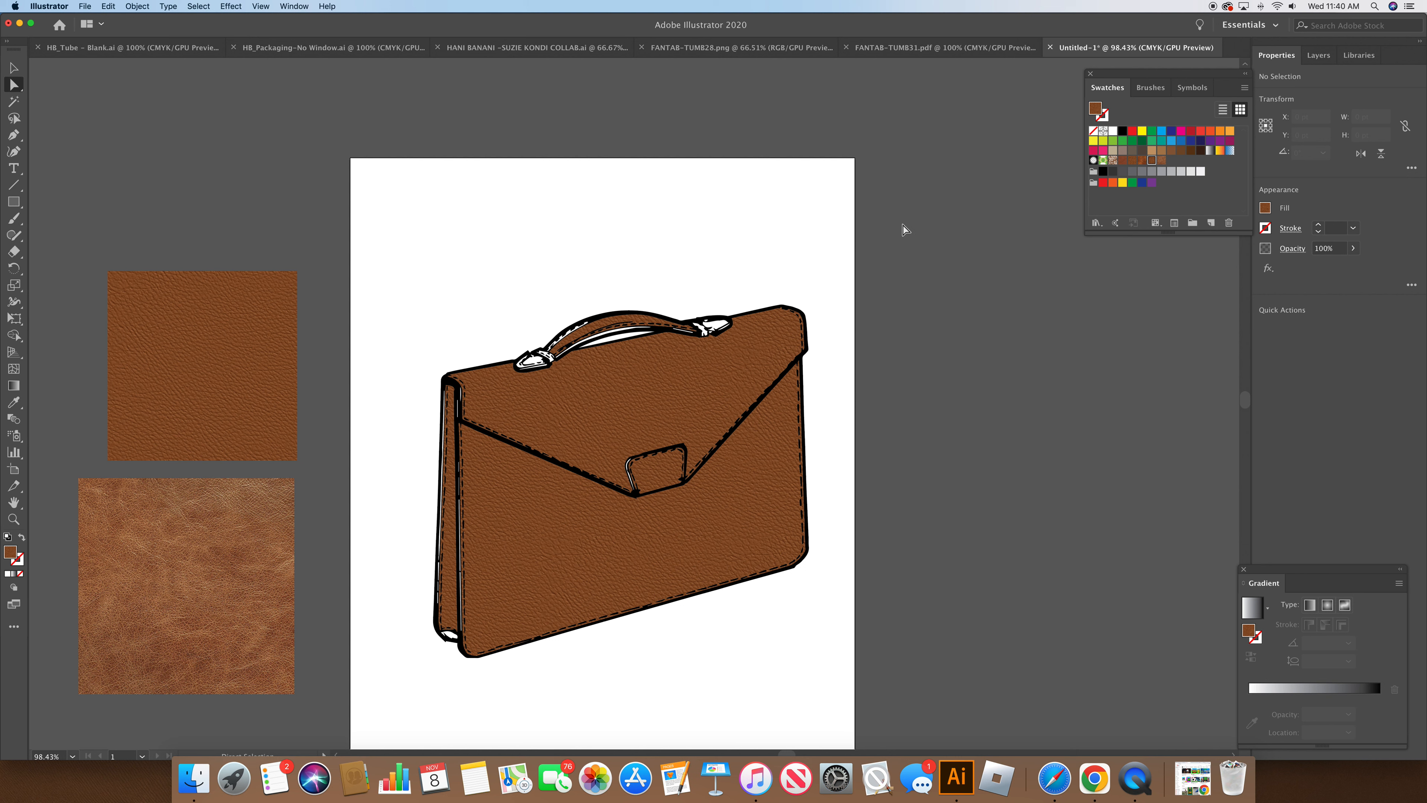
key(cmd+z)
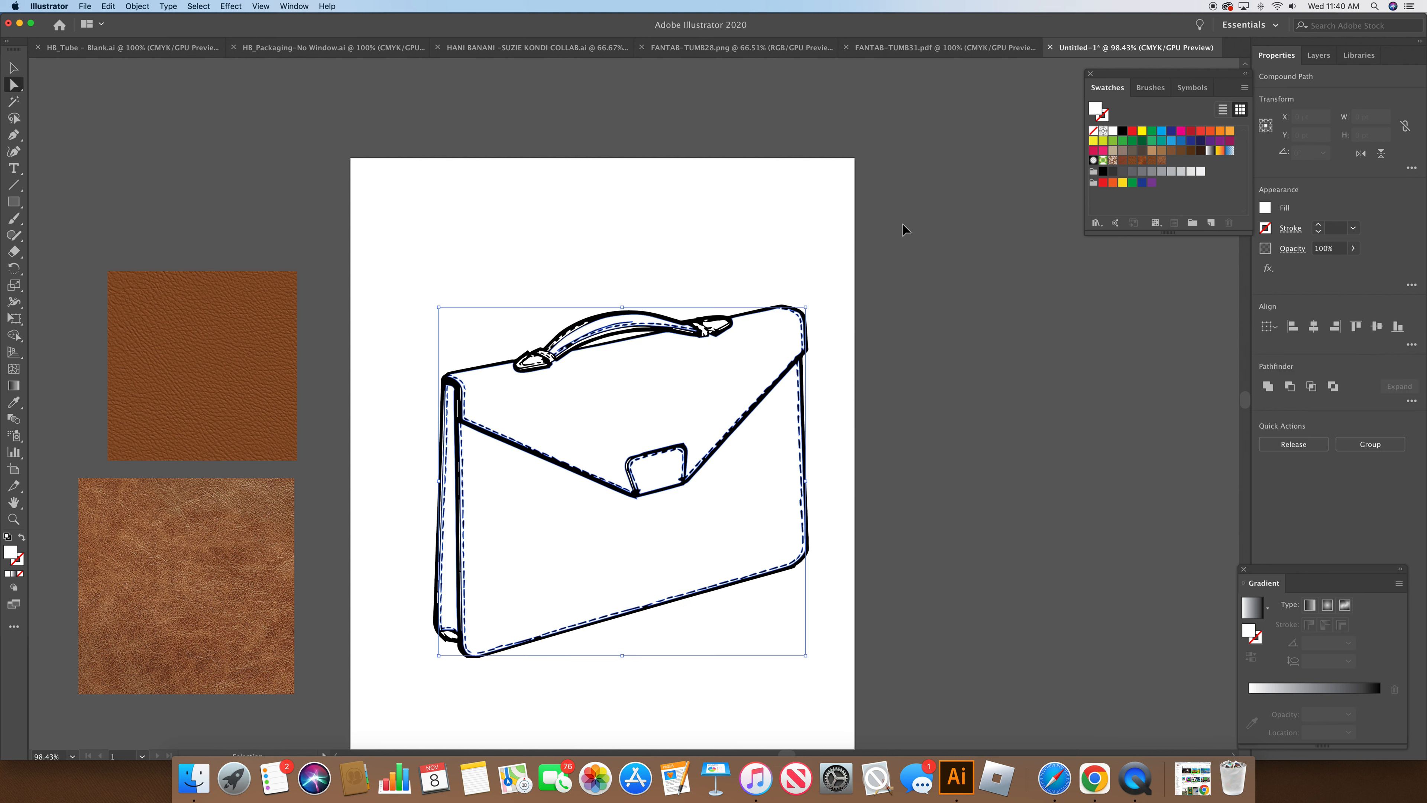
Fill the selected briefcase shapes with the distressed brown leather pattern and deselect them
click(1162, 161)
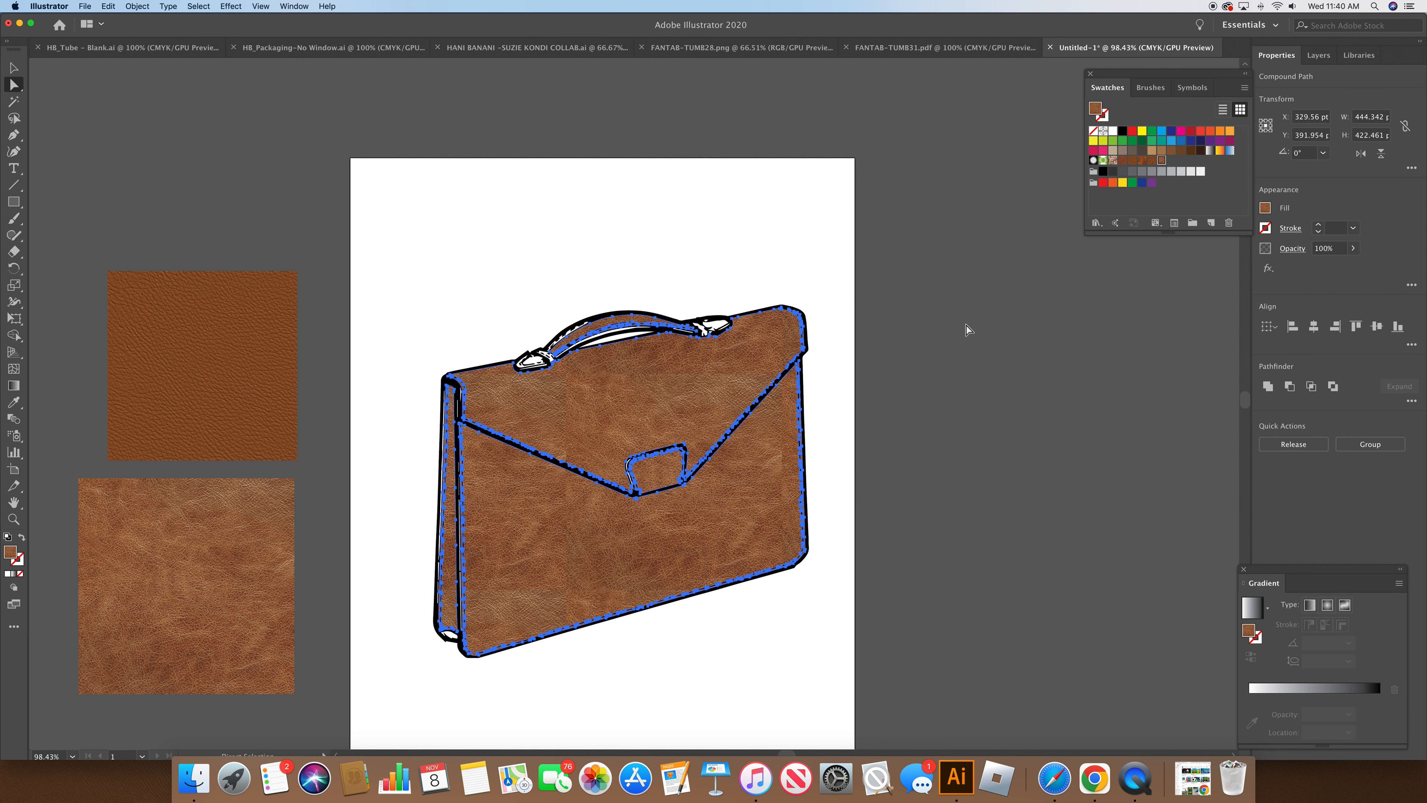
scroll(970, 330, up, 1)
scroll(969, 330, right, 1)
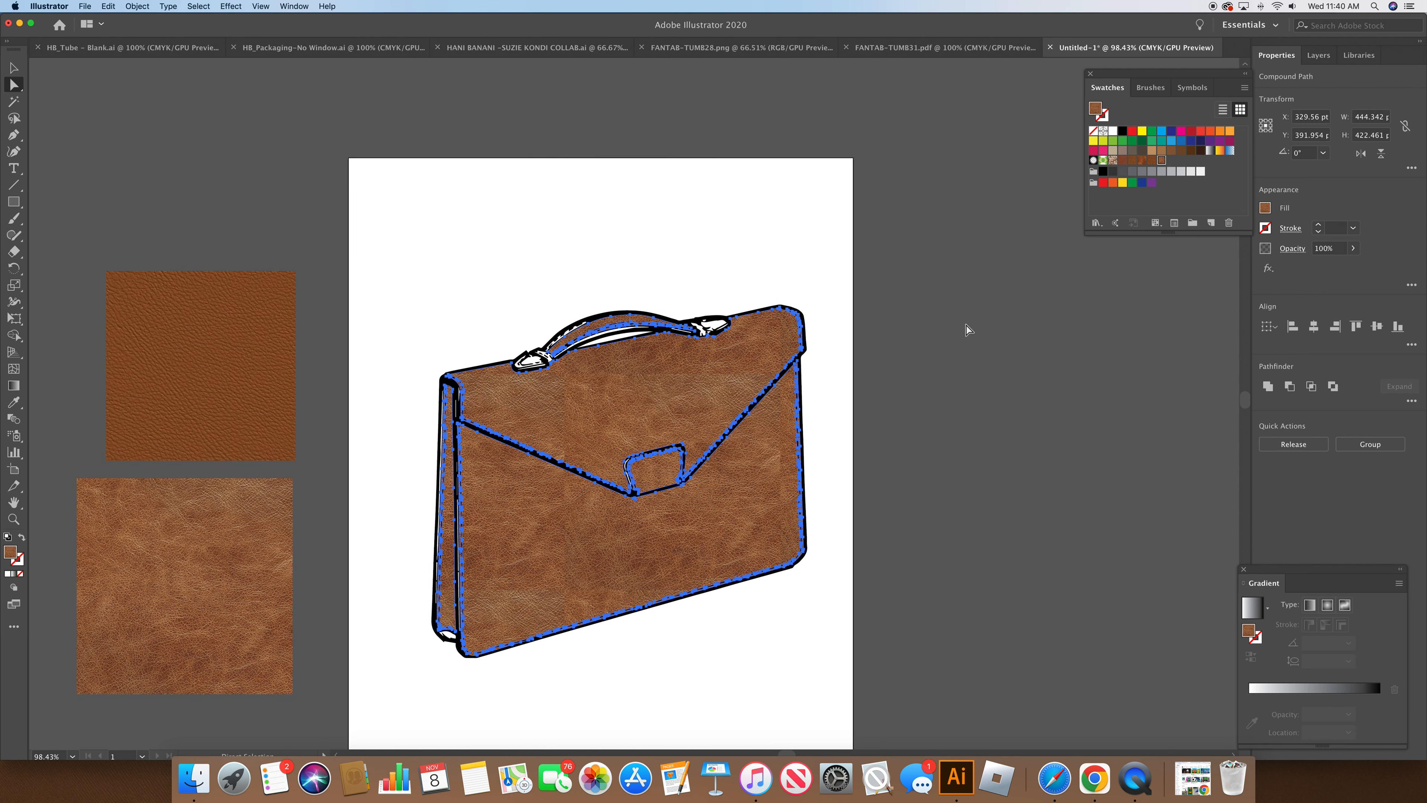
scroll(966, 330, right, 3)
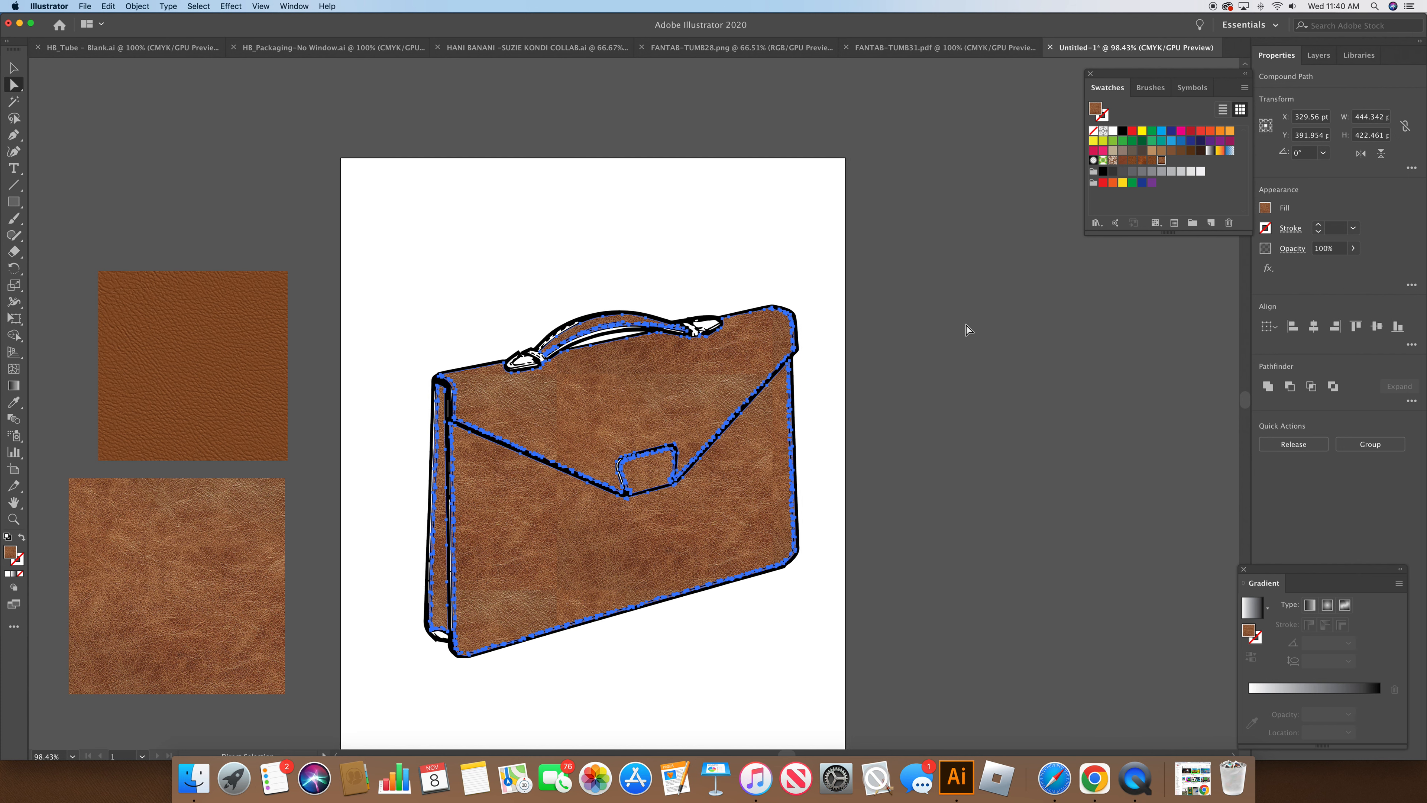
click(966, 329)
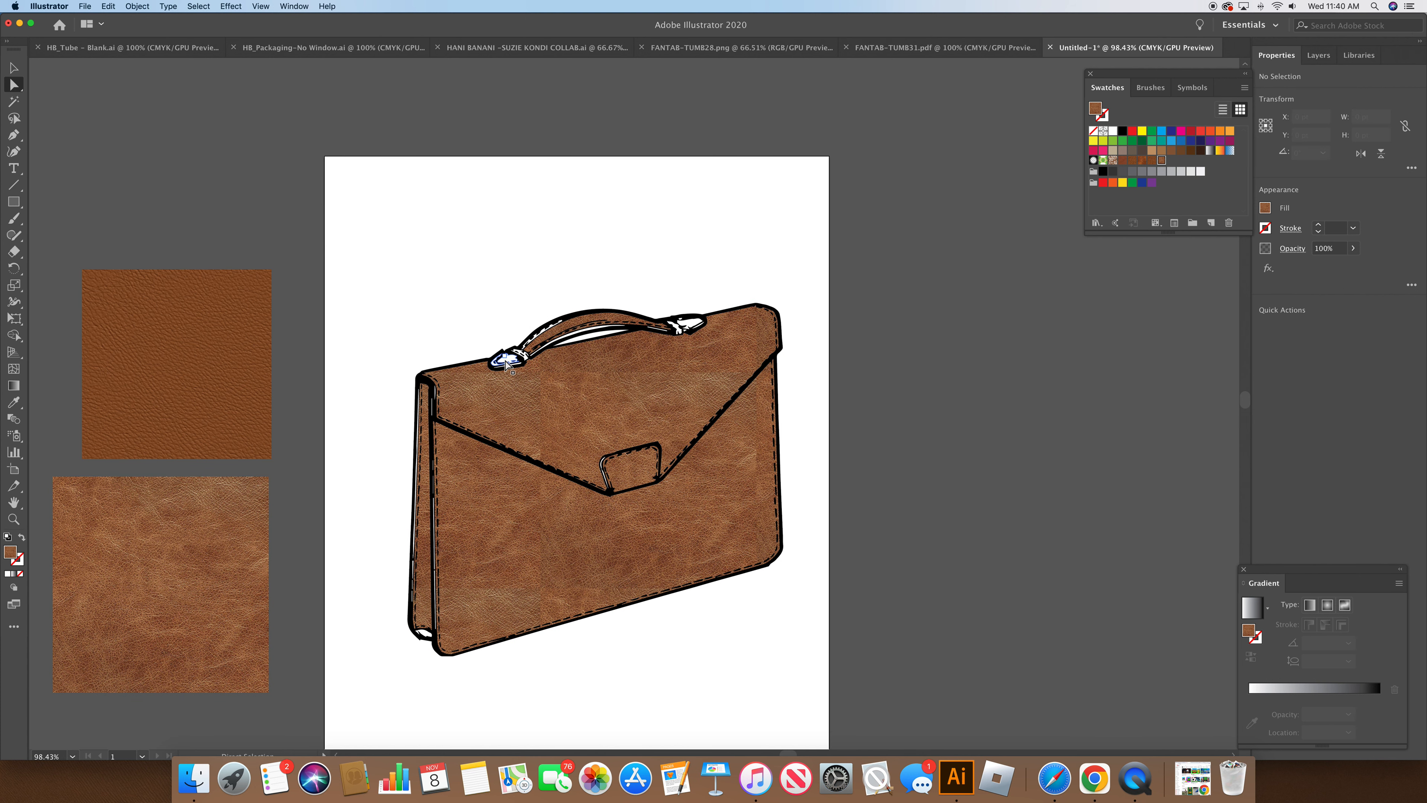
Fill both handle end tabs and the white strip along the handle's upper edge with the distressed leather pattern
click(72, 756)
click(129, 544)
click(388, 316)
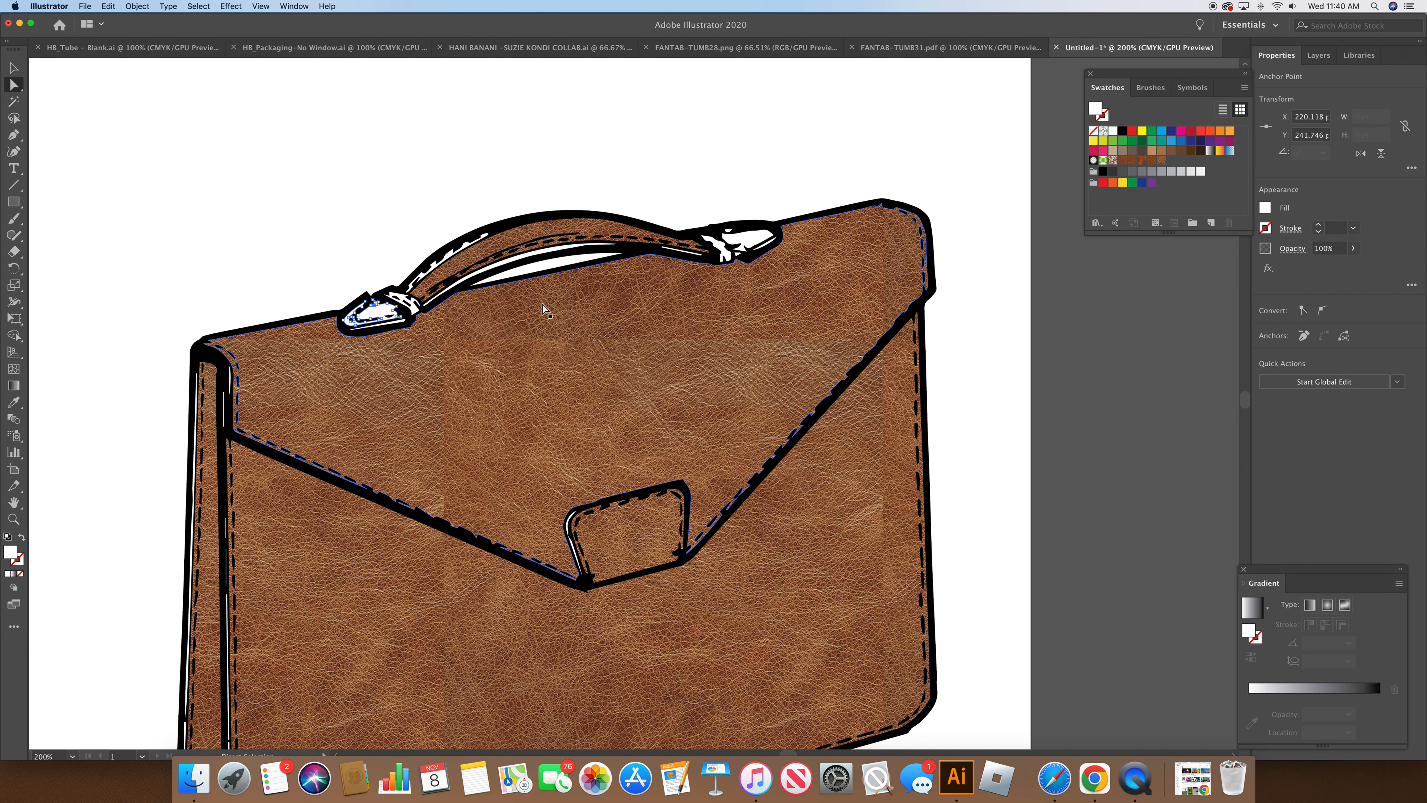
shift+click(723, 254)
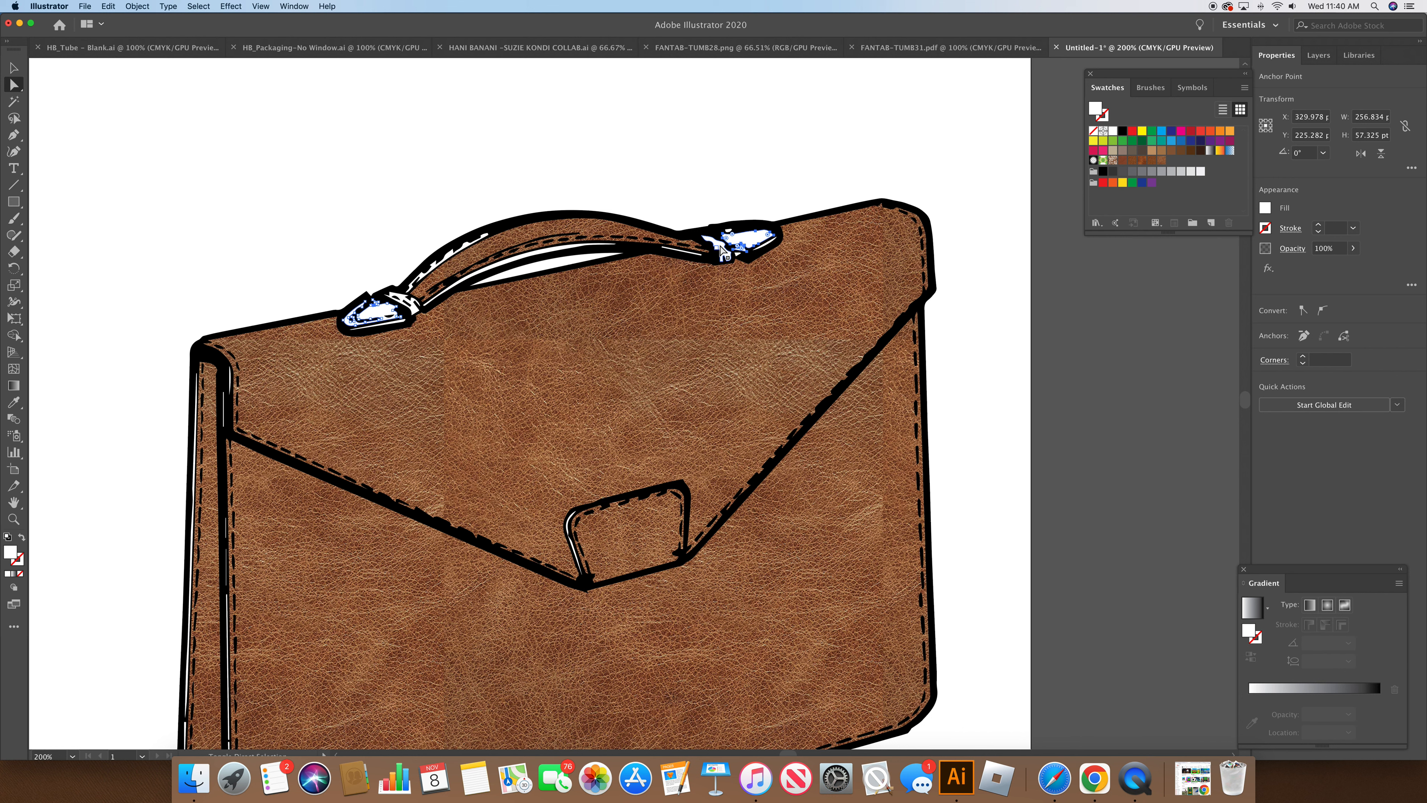
shift+click(723, 252)
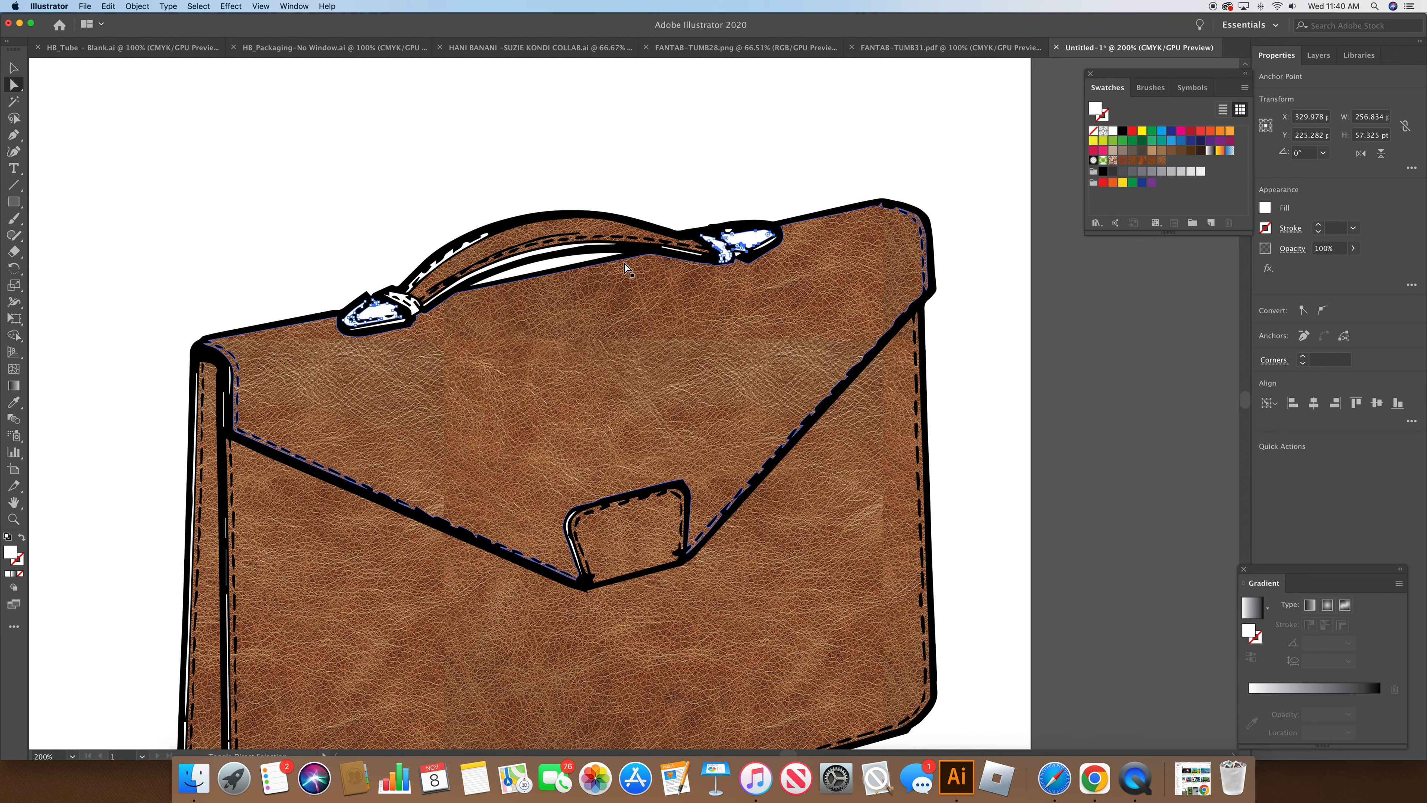
shift+click(454, 255)
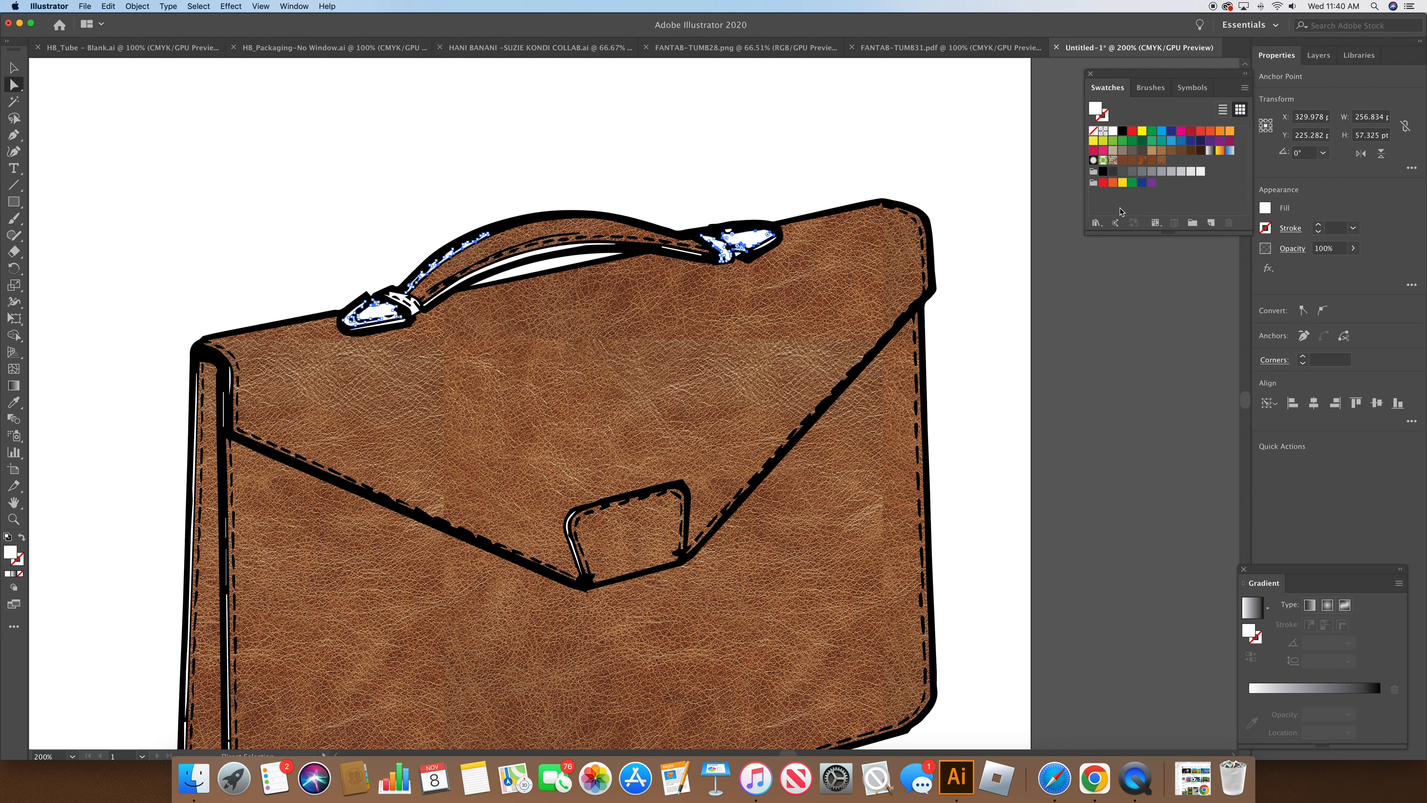
click(1162, 161)
click(971, 296)
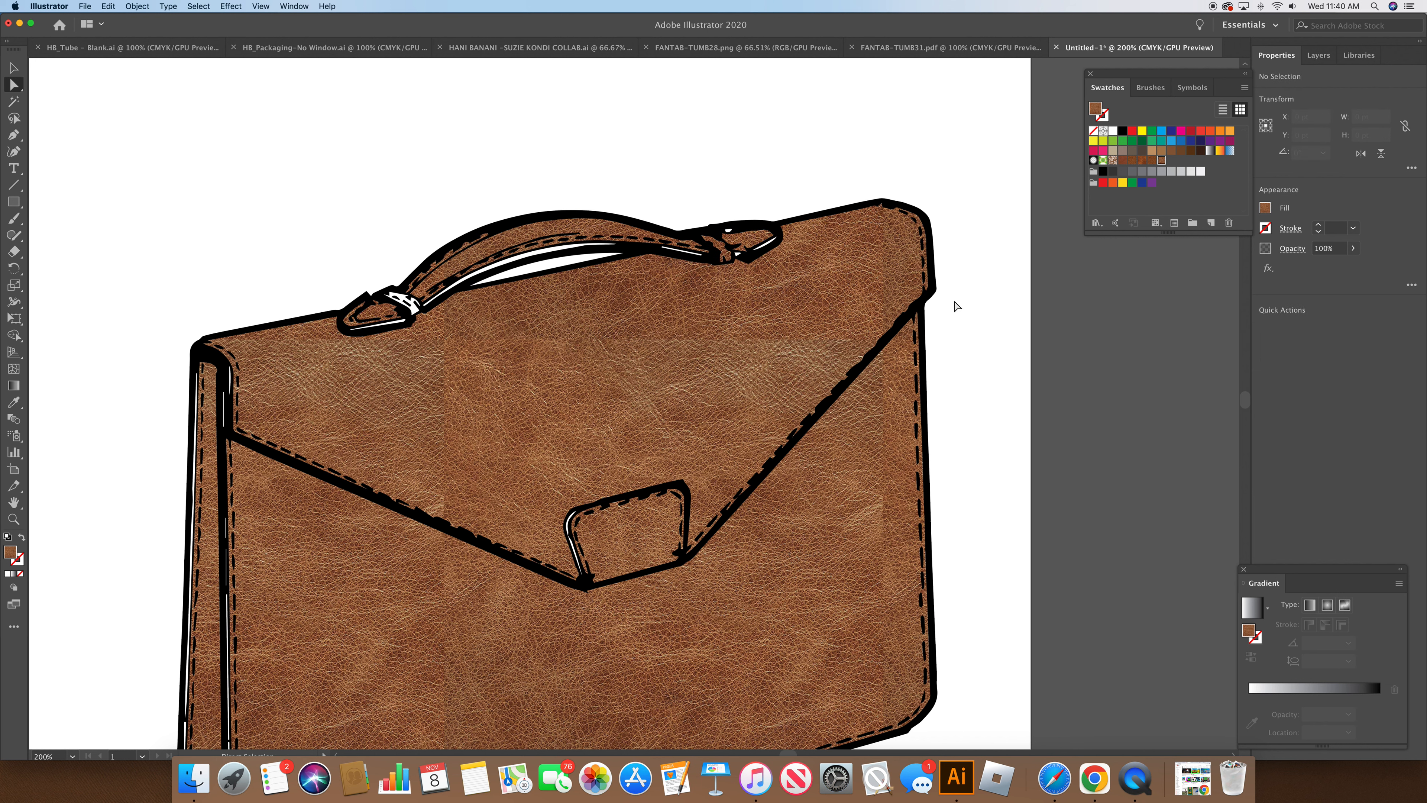
Fill the white gaps at both handle loops and the underside of the side panel with the distressed leather pattern
click(414, 313)
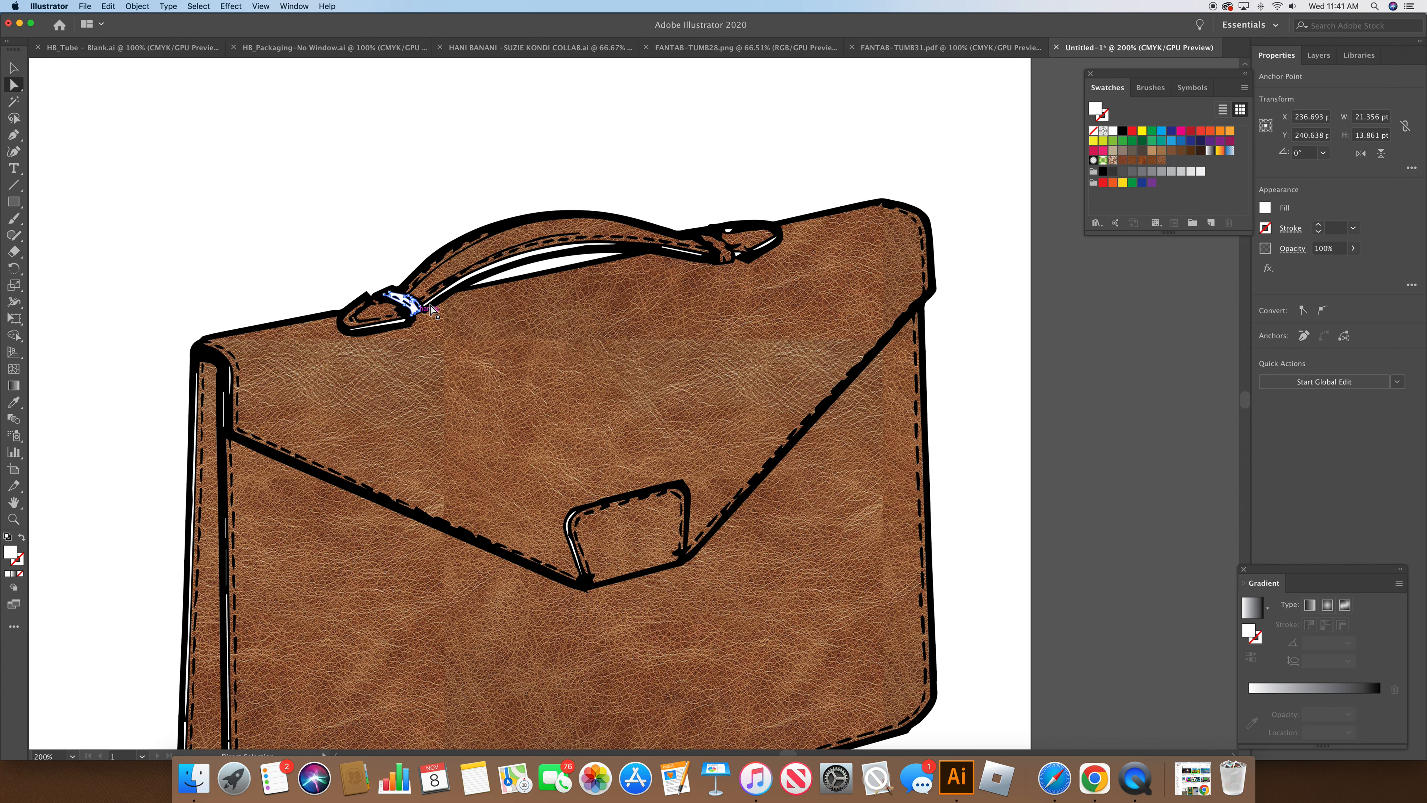
shift+click(729, 235)
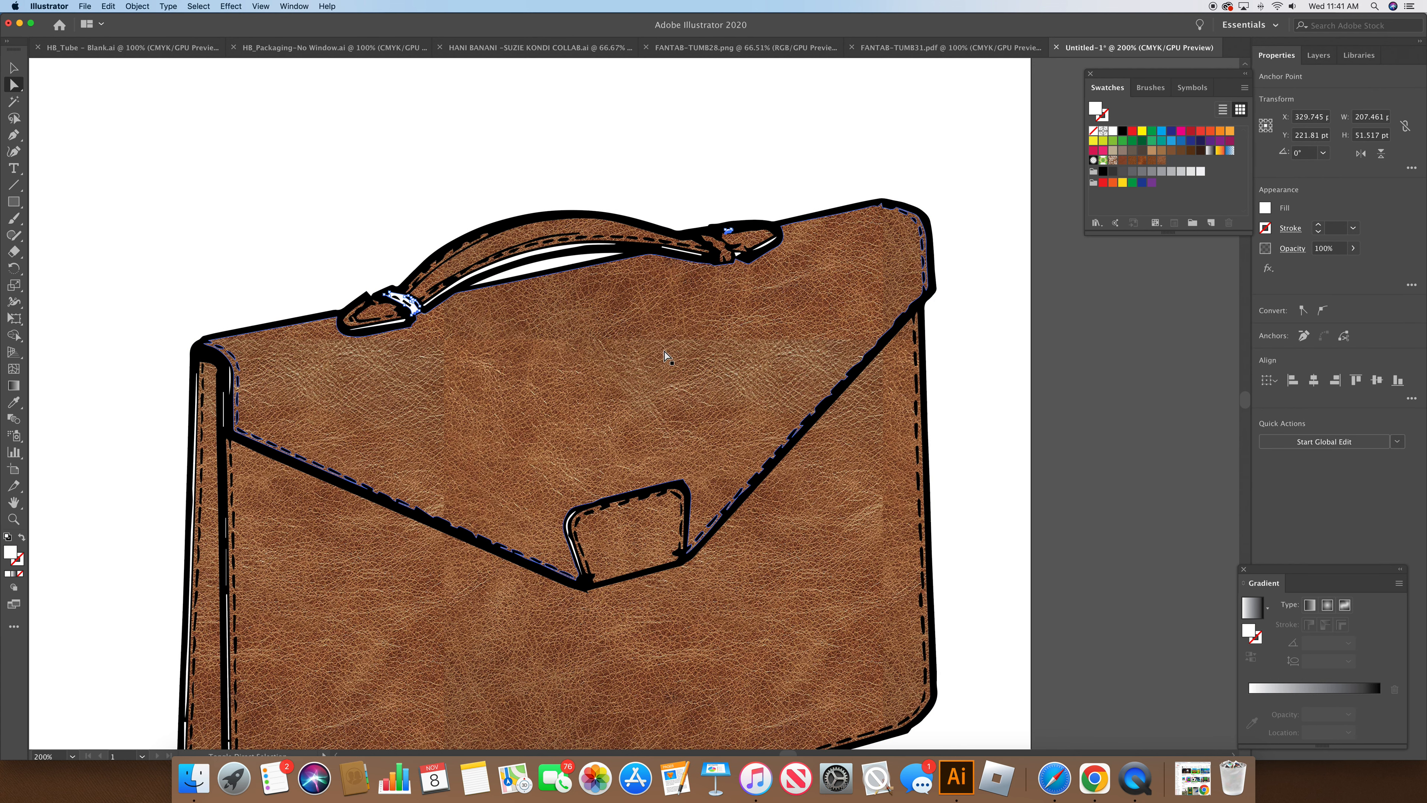
scroll(664, 352, down, 10)
scroll(664, 352, up, 10)
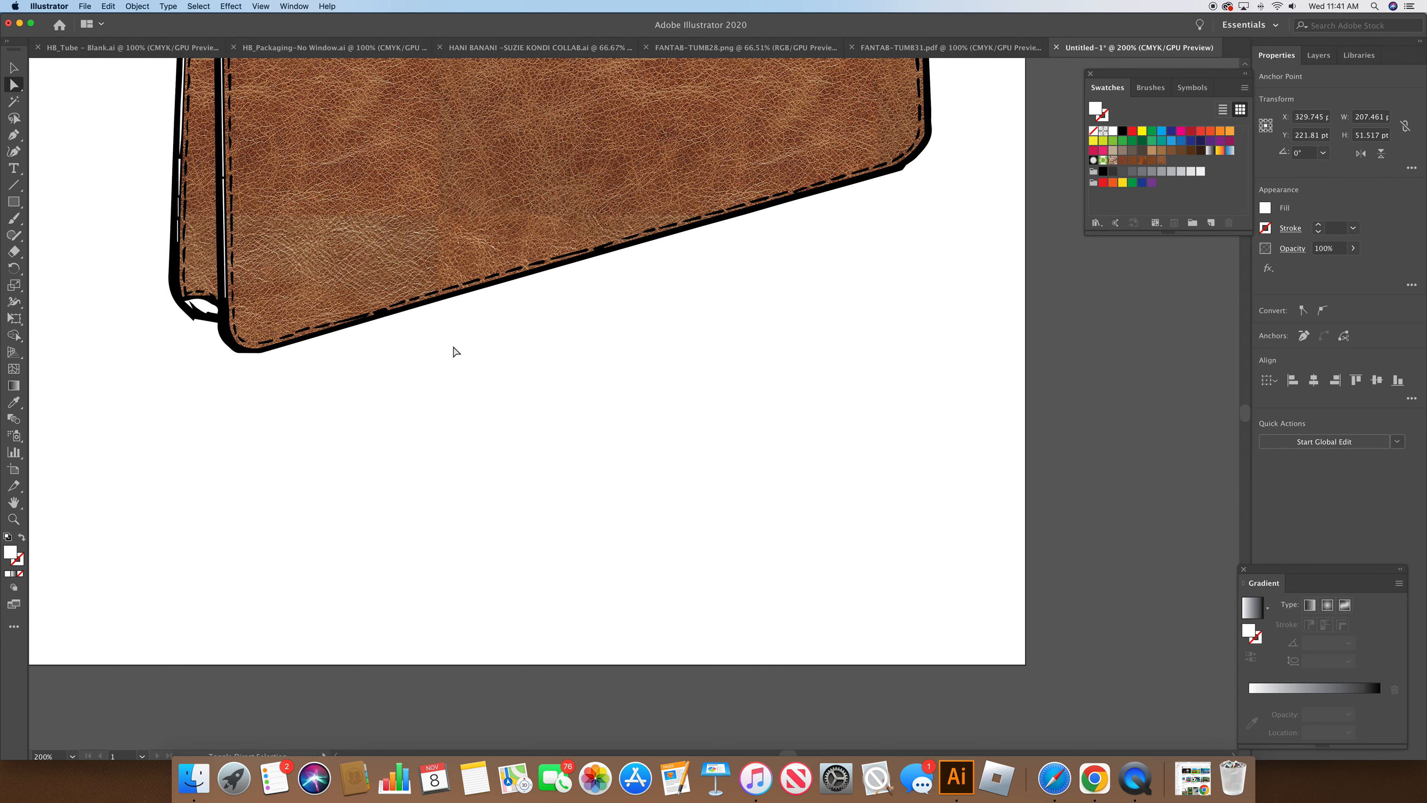
shift+click(207, 308)
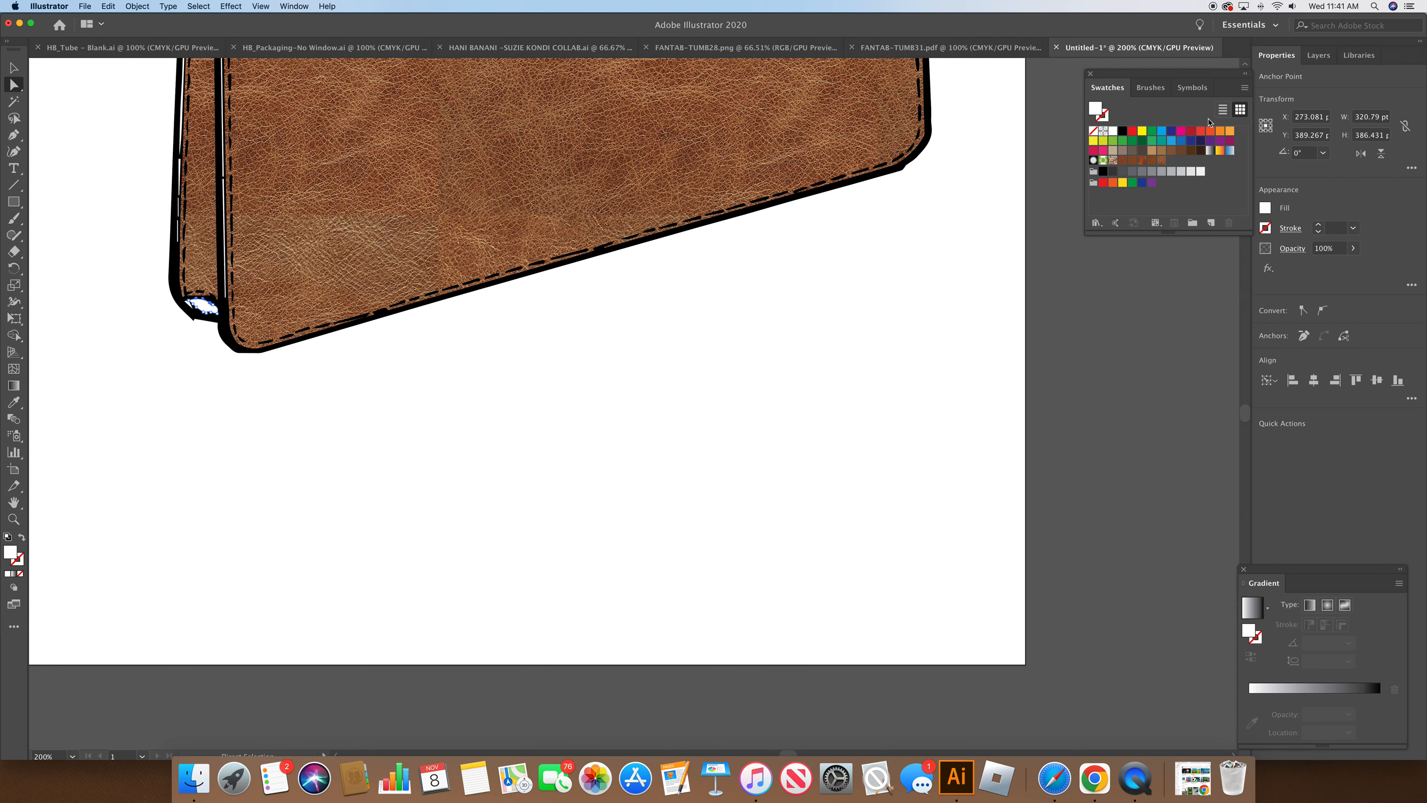
click(1162, 160)
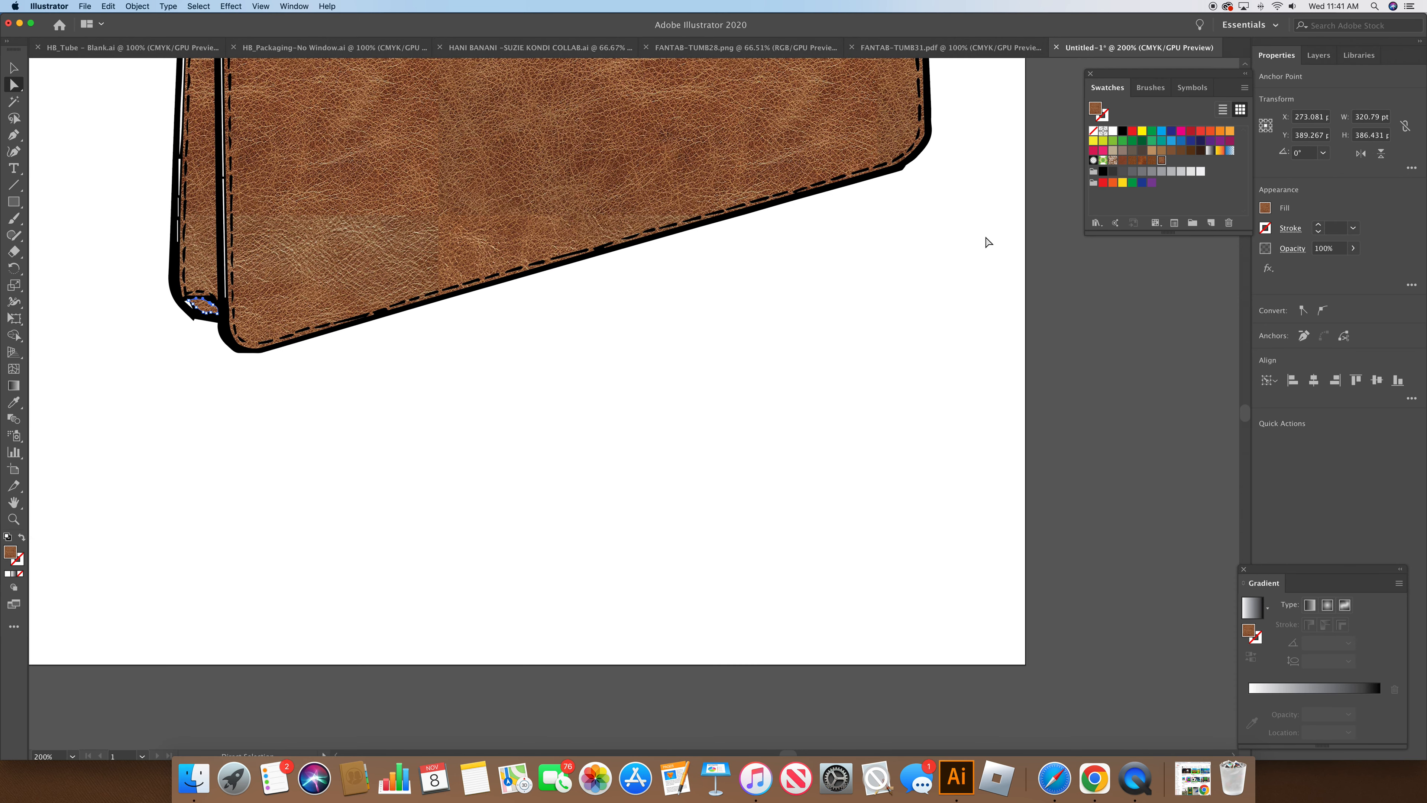
click(844, 312)
Select together the remaining white strips along the handle's lower edge, both handle tabs, the side panel edges and the clasp
scroll(844, 312, up, 6)
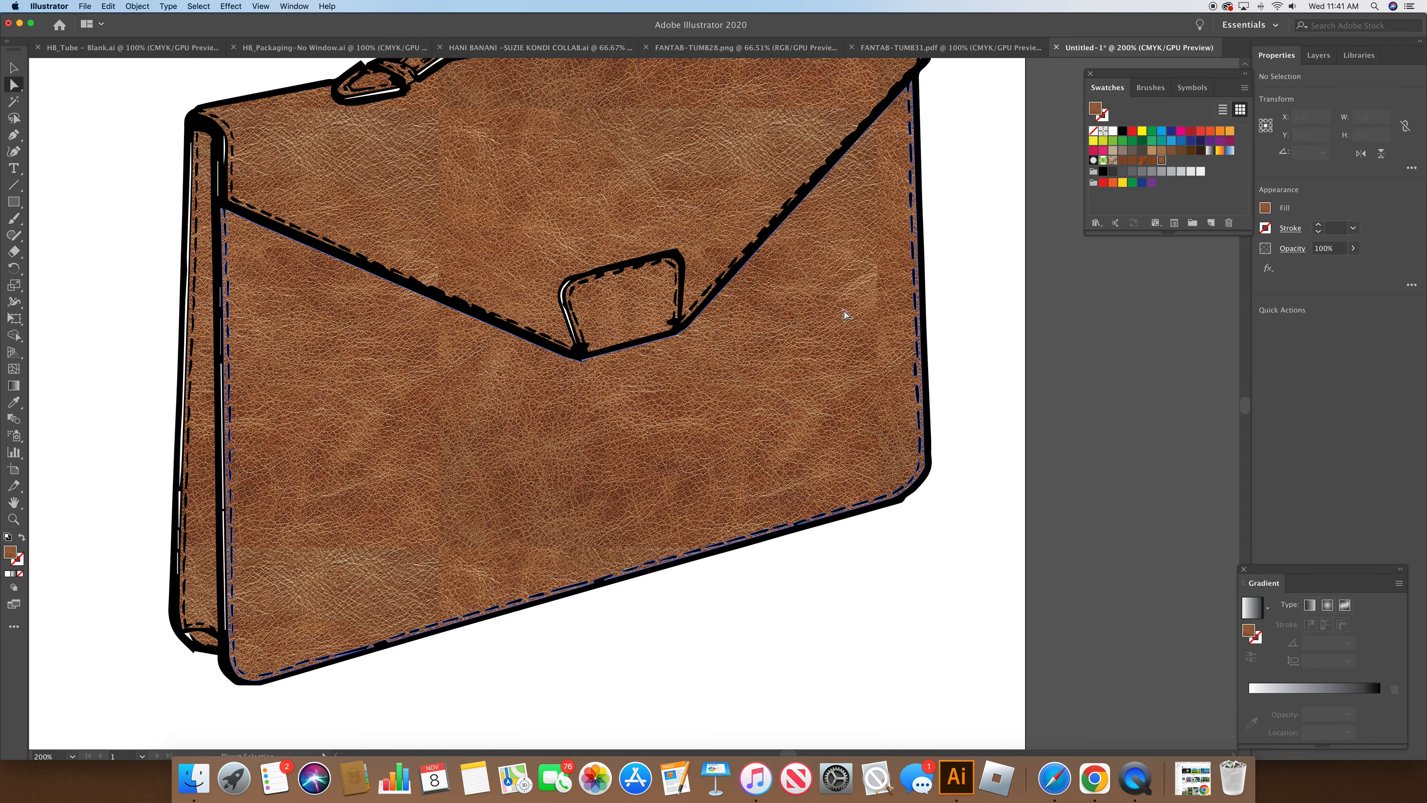
scroll(844, 311, up, 5)
click(517, 195)
click(517, 196)
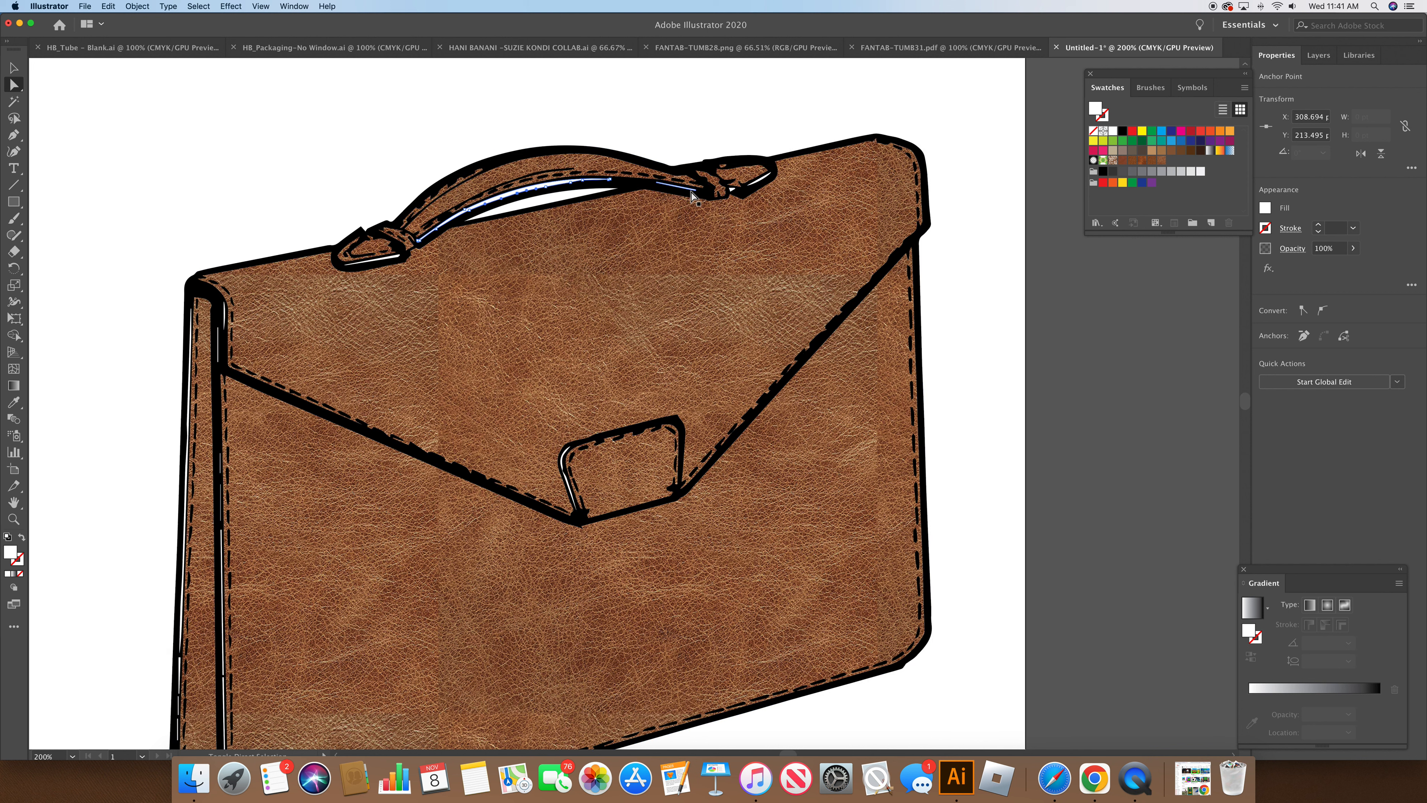
shift+click(763, 185)
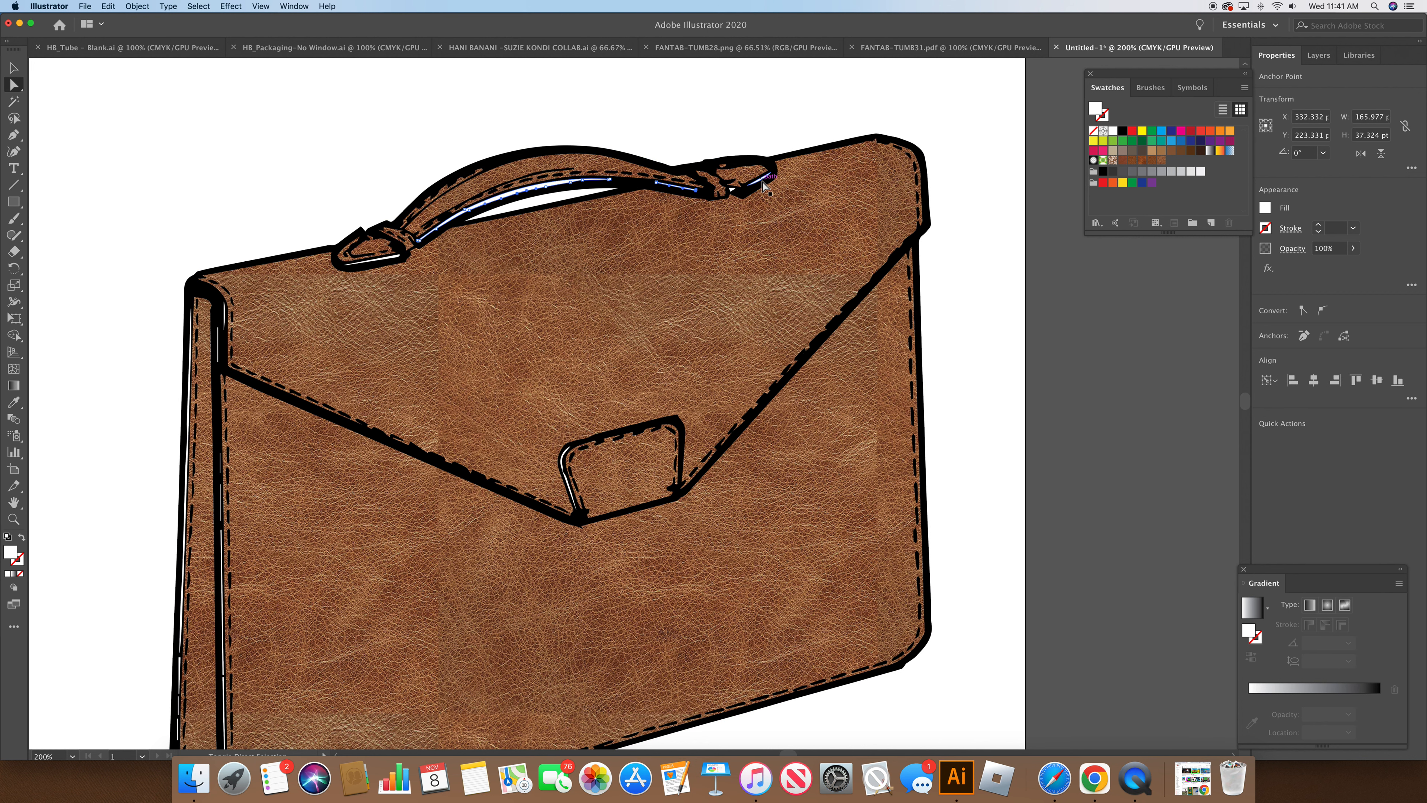
shift+click(763, 182)
shift+click(731, 190)
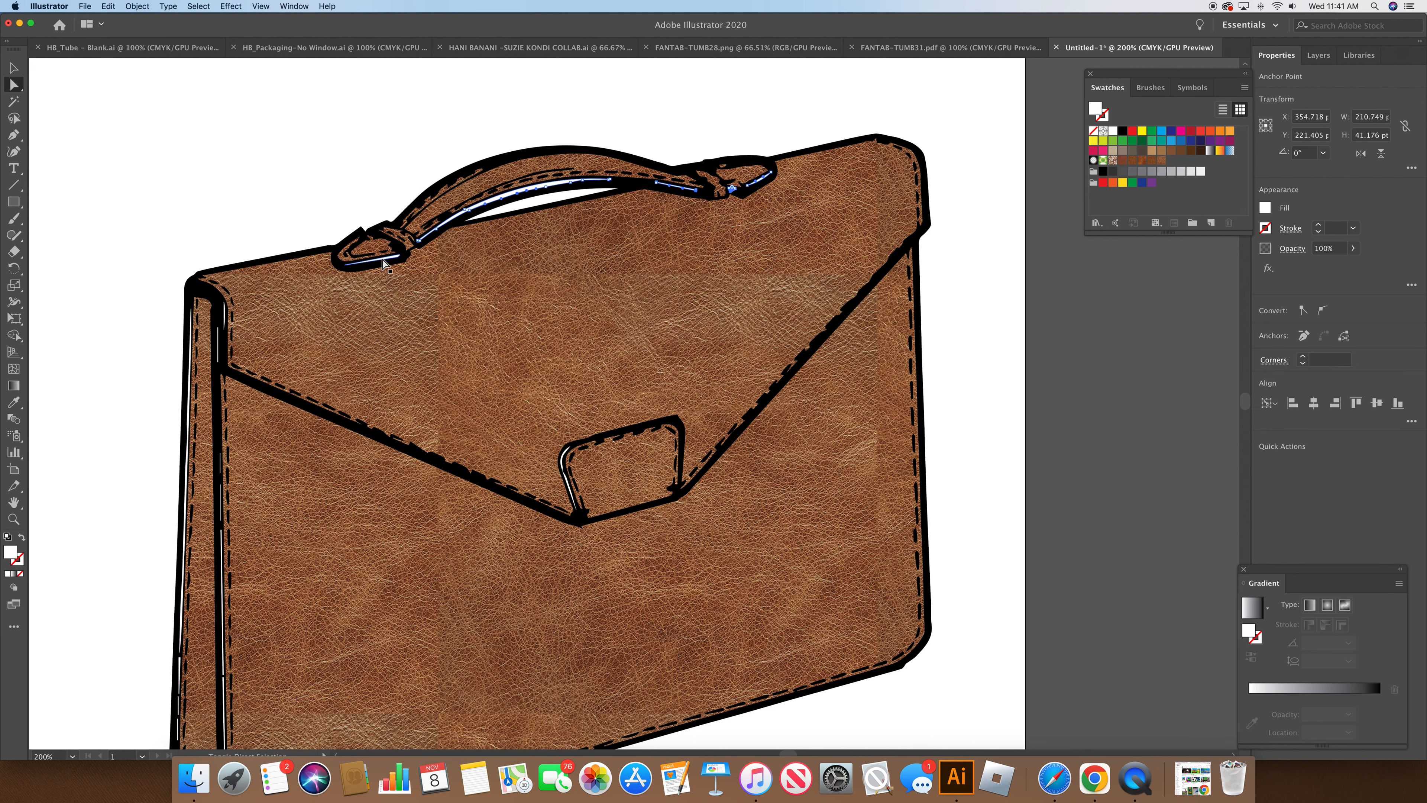
shift+click(384, 264)
shift+click(218, 357)
shift+click(181, 366)
scroll(242, 374, down, 5)
scroll(241, 371, down, 10)
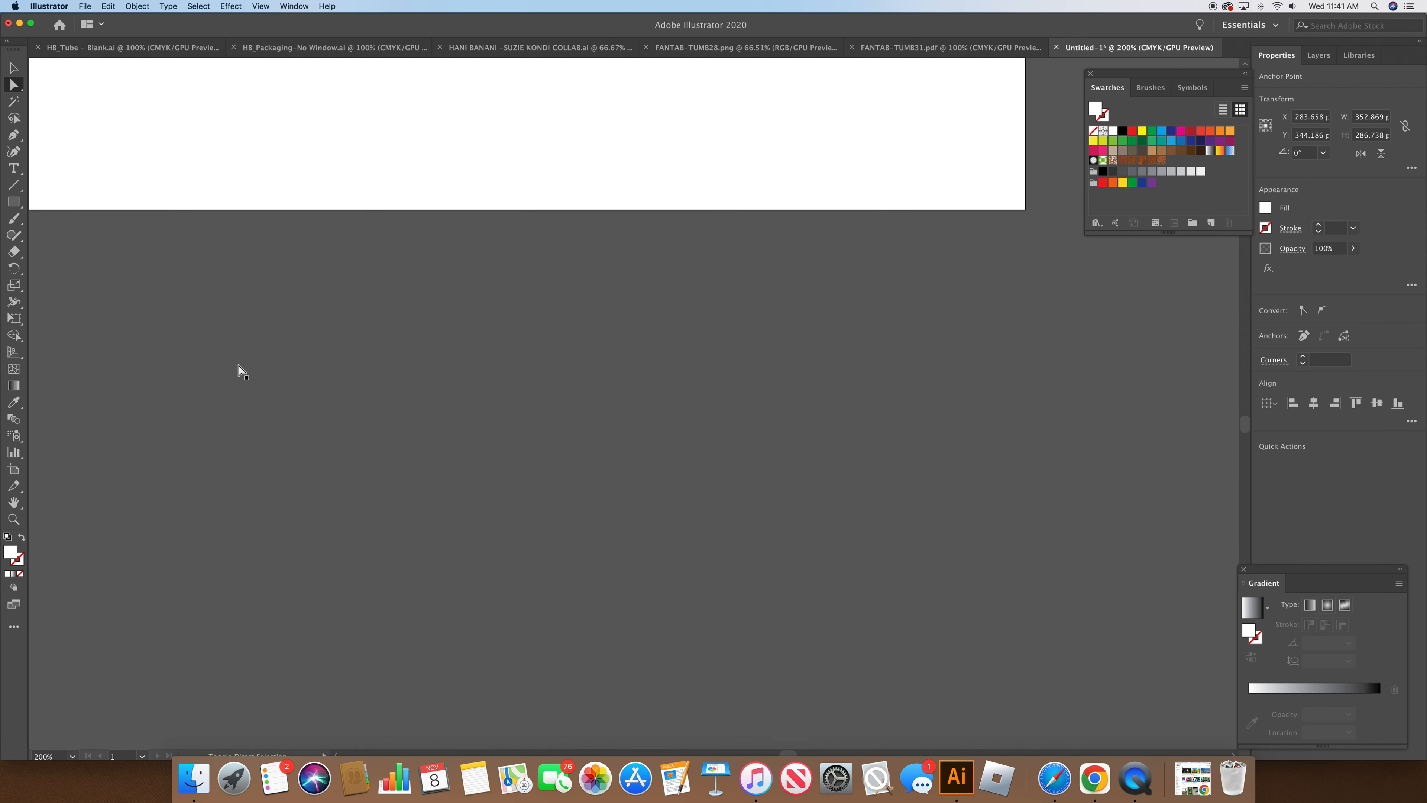
scroll(241, 371, up, 10)
Open the Metals gradient swatch library, fill the selected strips with its brown-gold gradient, deselect them and place the library beside the artwork
click(1245, 87)
mouse_move(1304, 311)
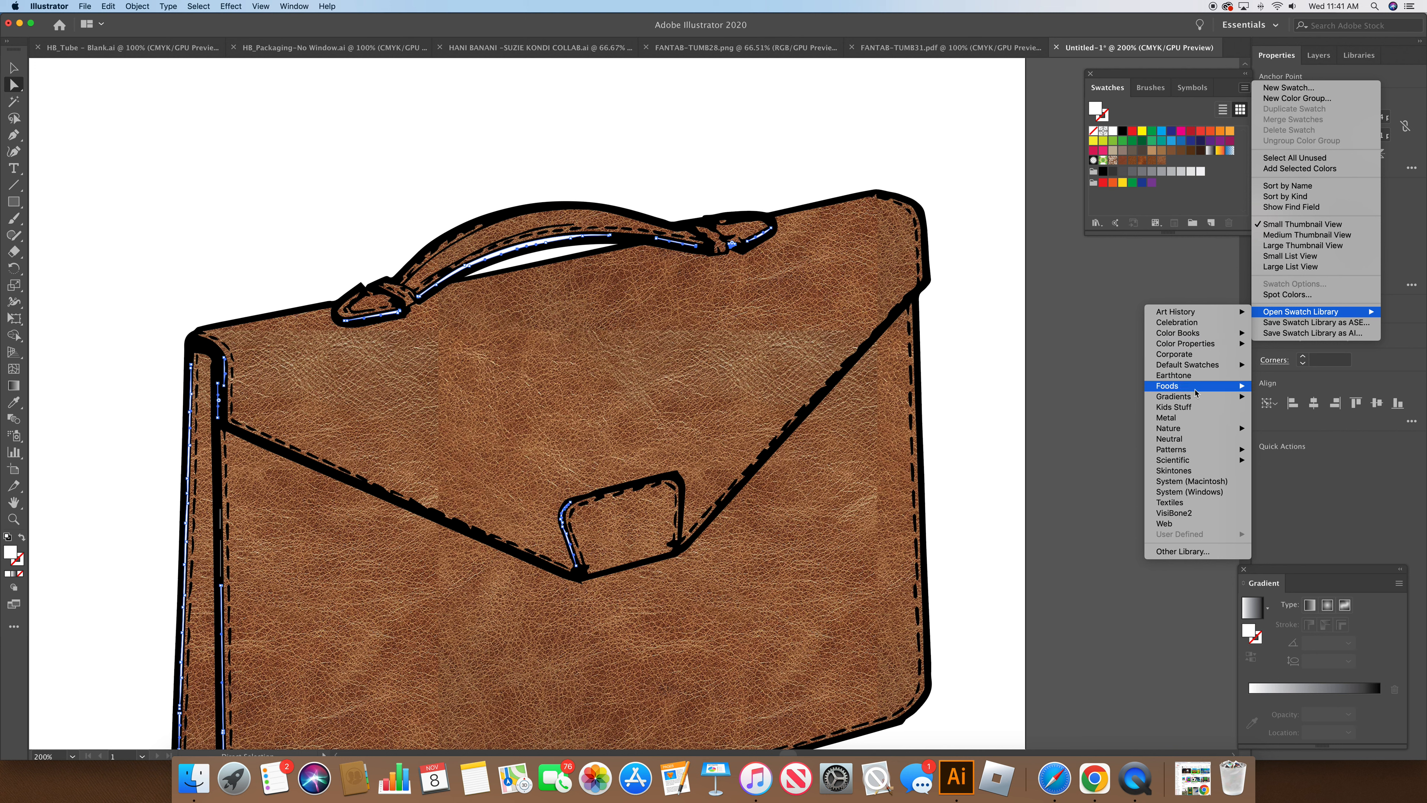
mouse_move(1191, 400)
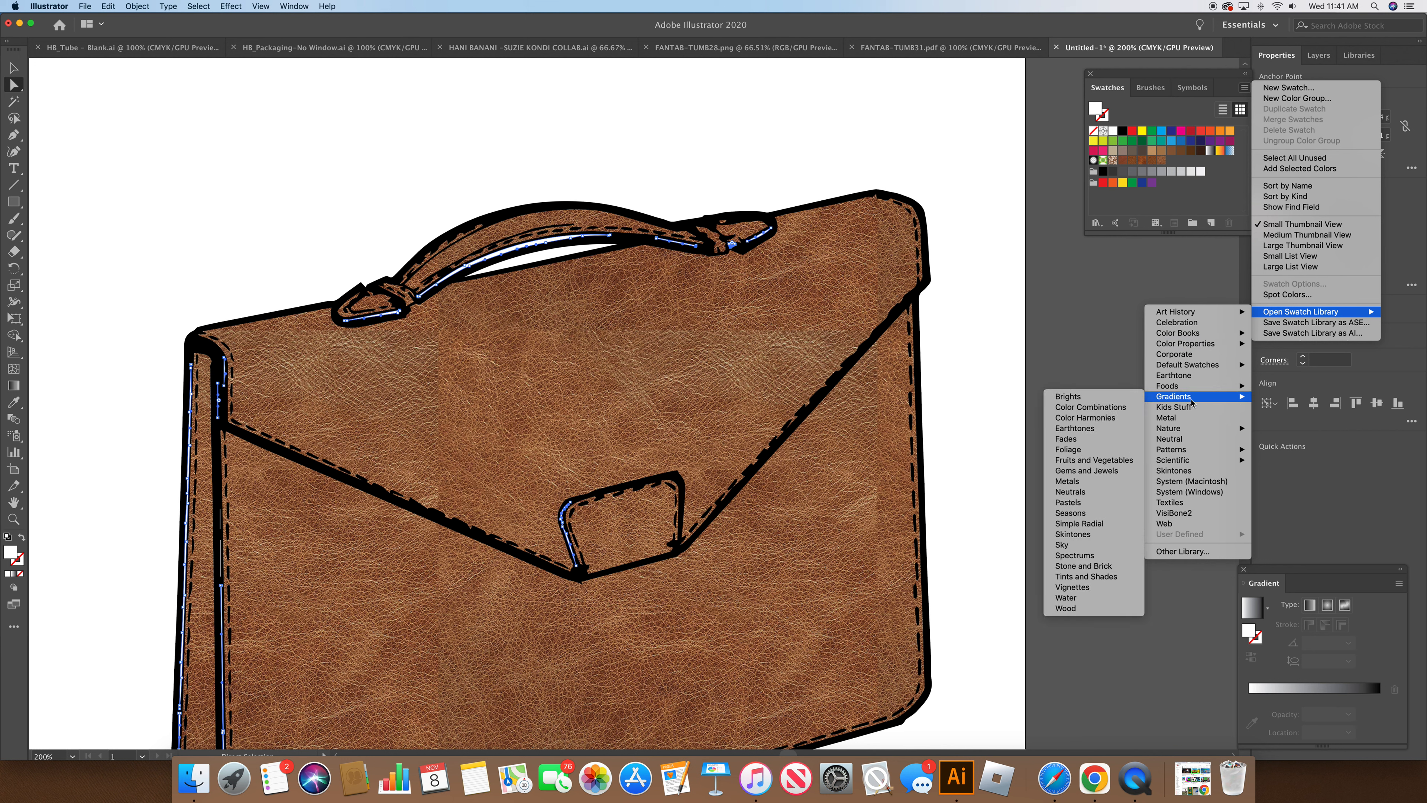
click(1068, 481)
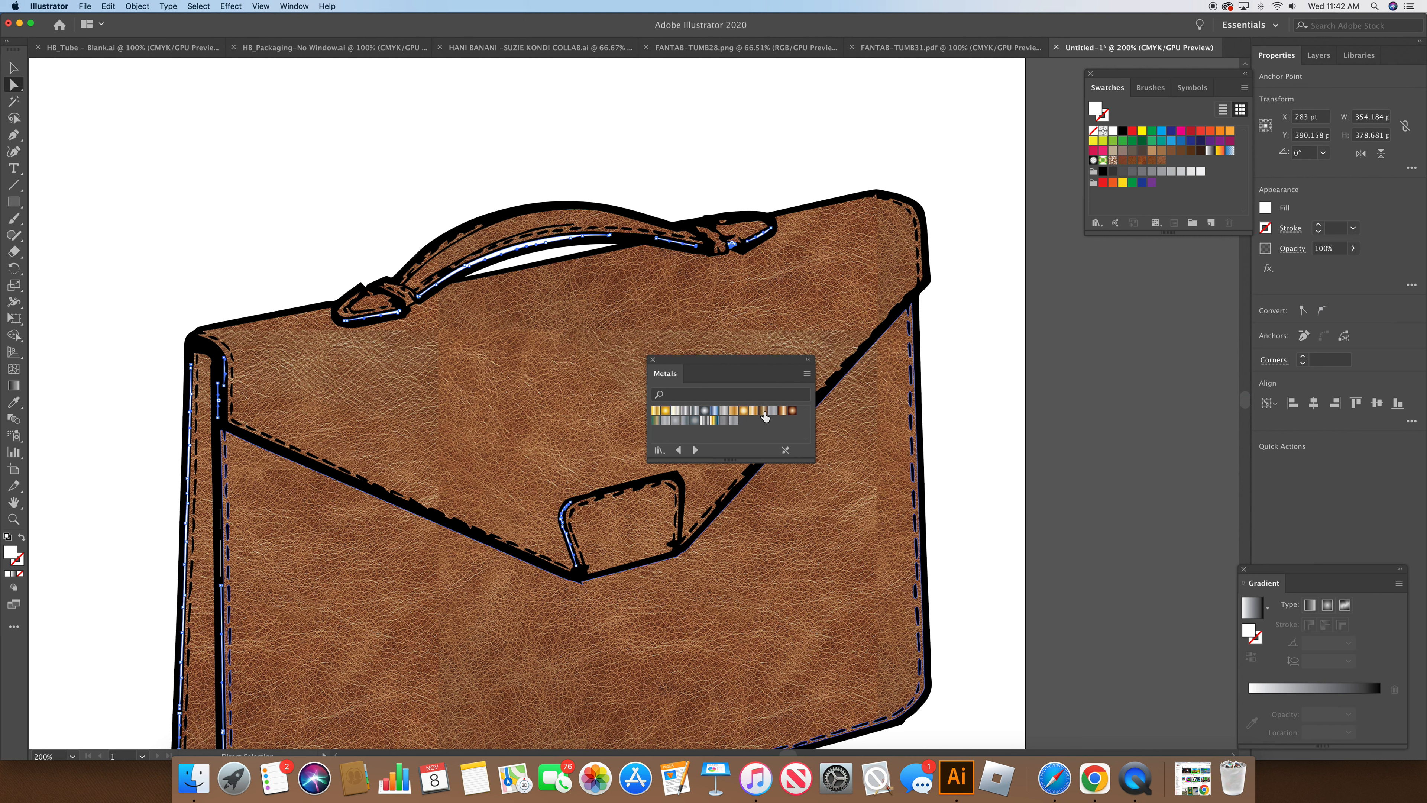
click(764, 412)
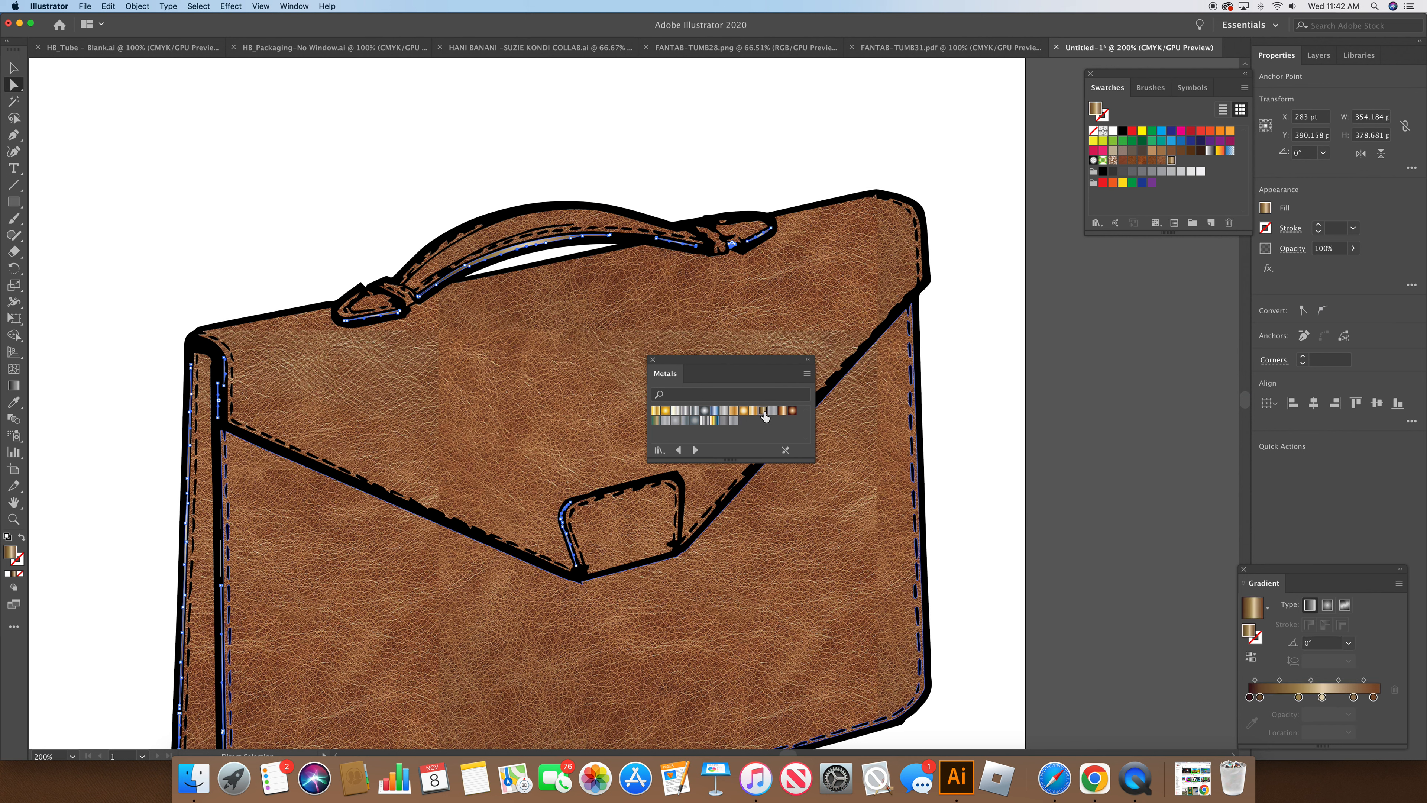
click(993, 432)
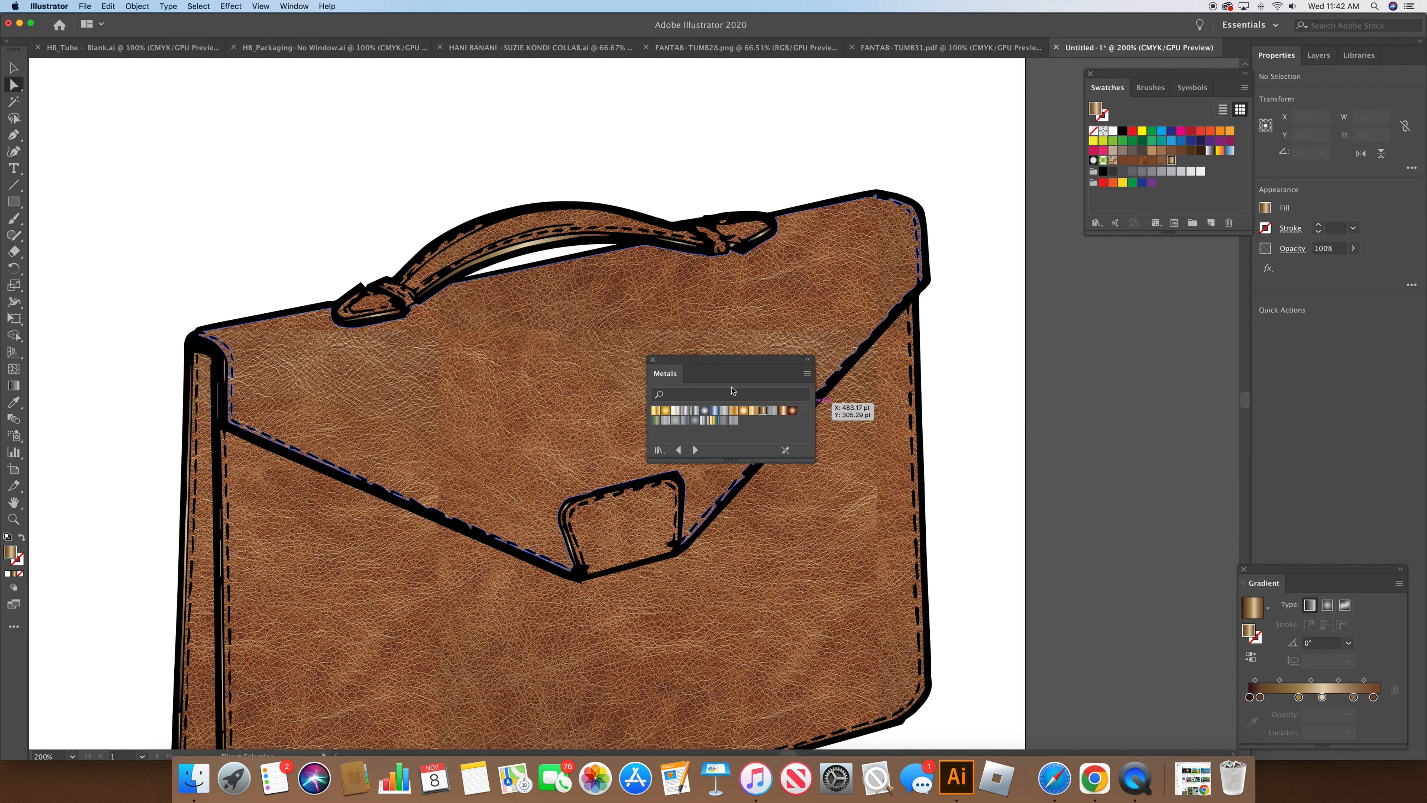
drag(665, 362, 1101, 293)
click(945, 422)
Select the leather shapes of the briefcase's side panel and its underside, and make a pasted copy of them
scroll(945, 423, down, 5)
click(213, 532)
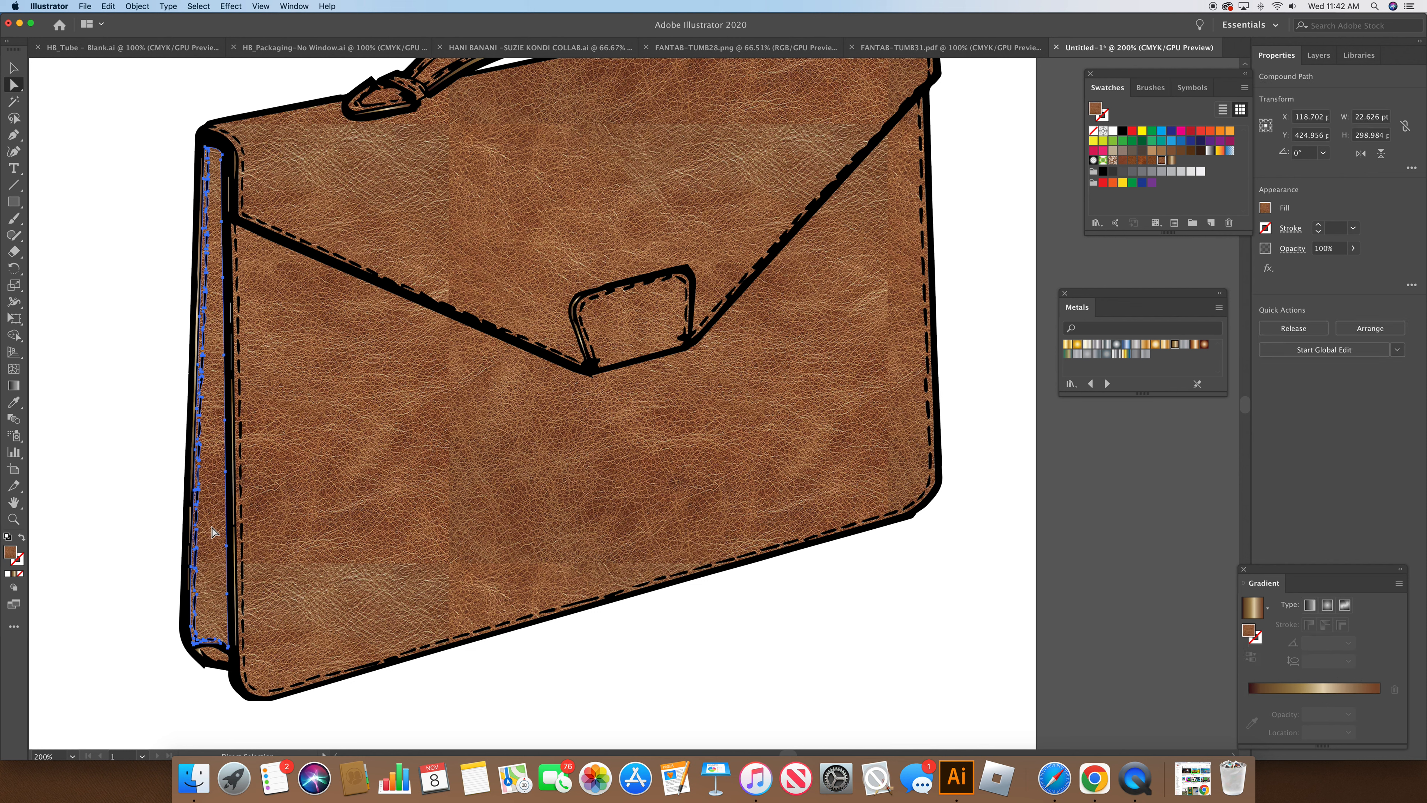
shift+click(219, 659)
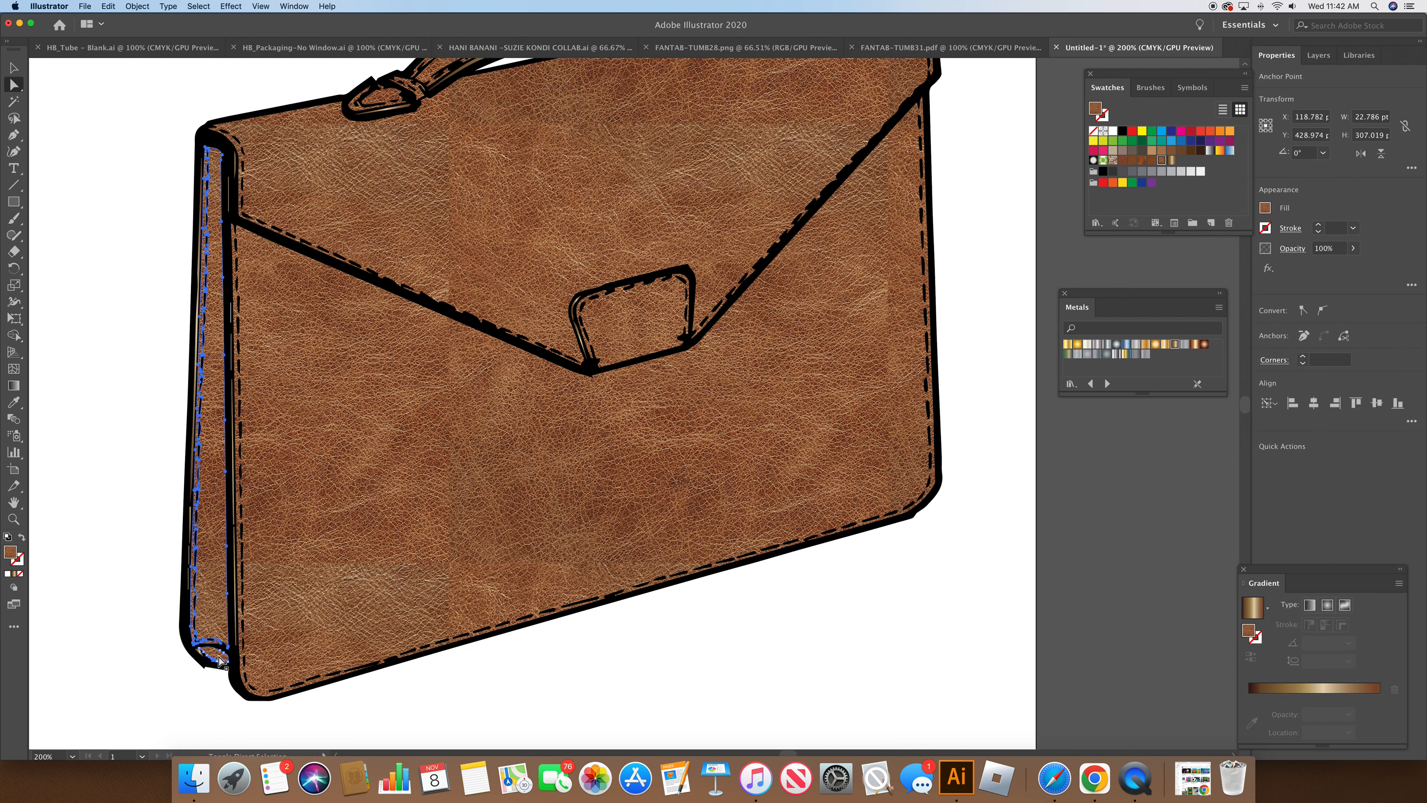
click(215, 654)
shift+click(221, 575)
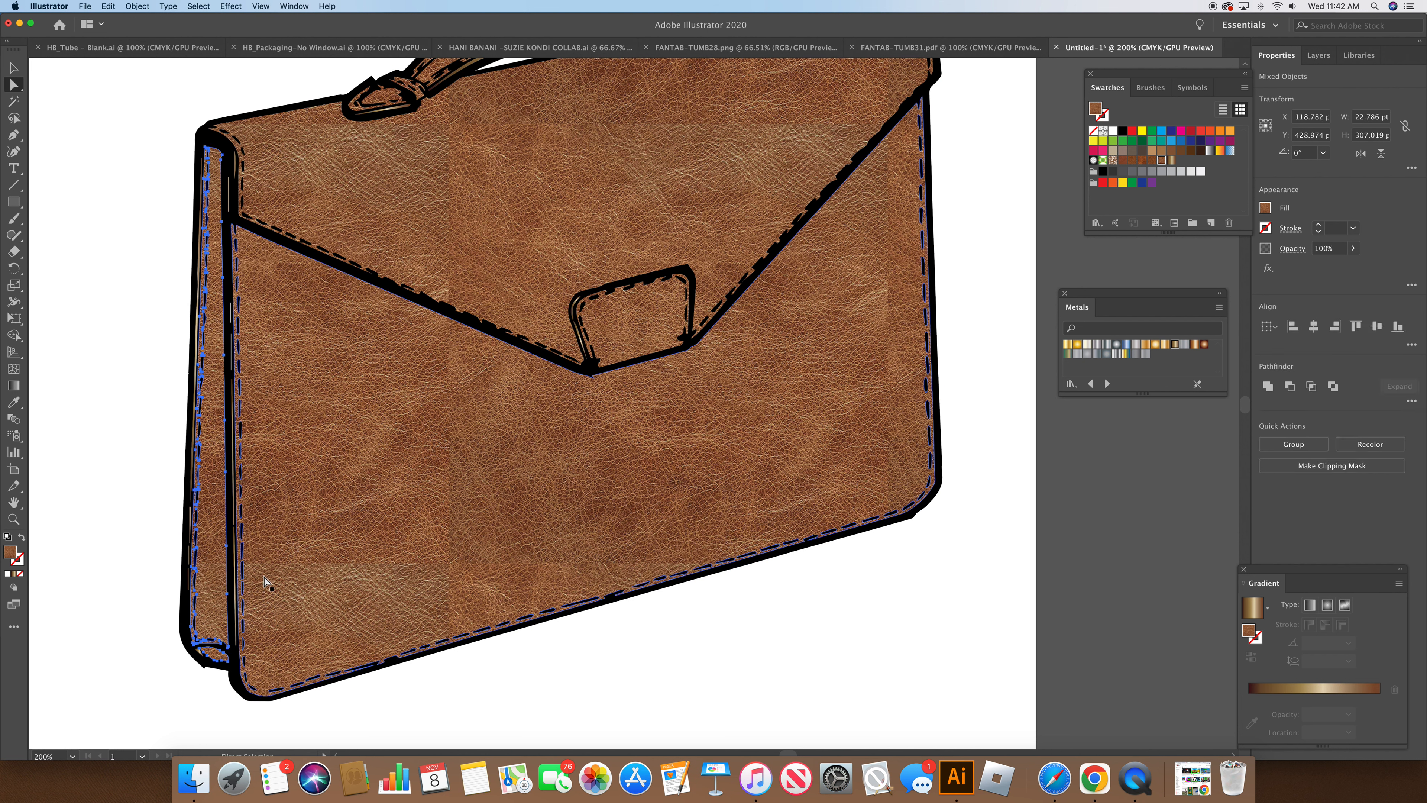
key(super+c)
key(super+v)
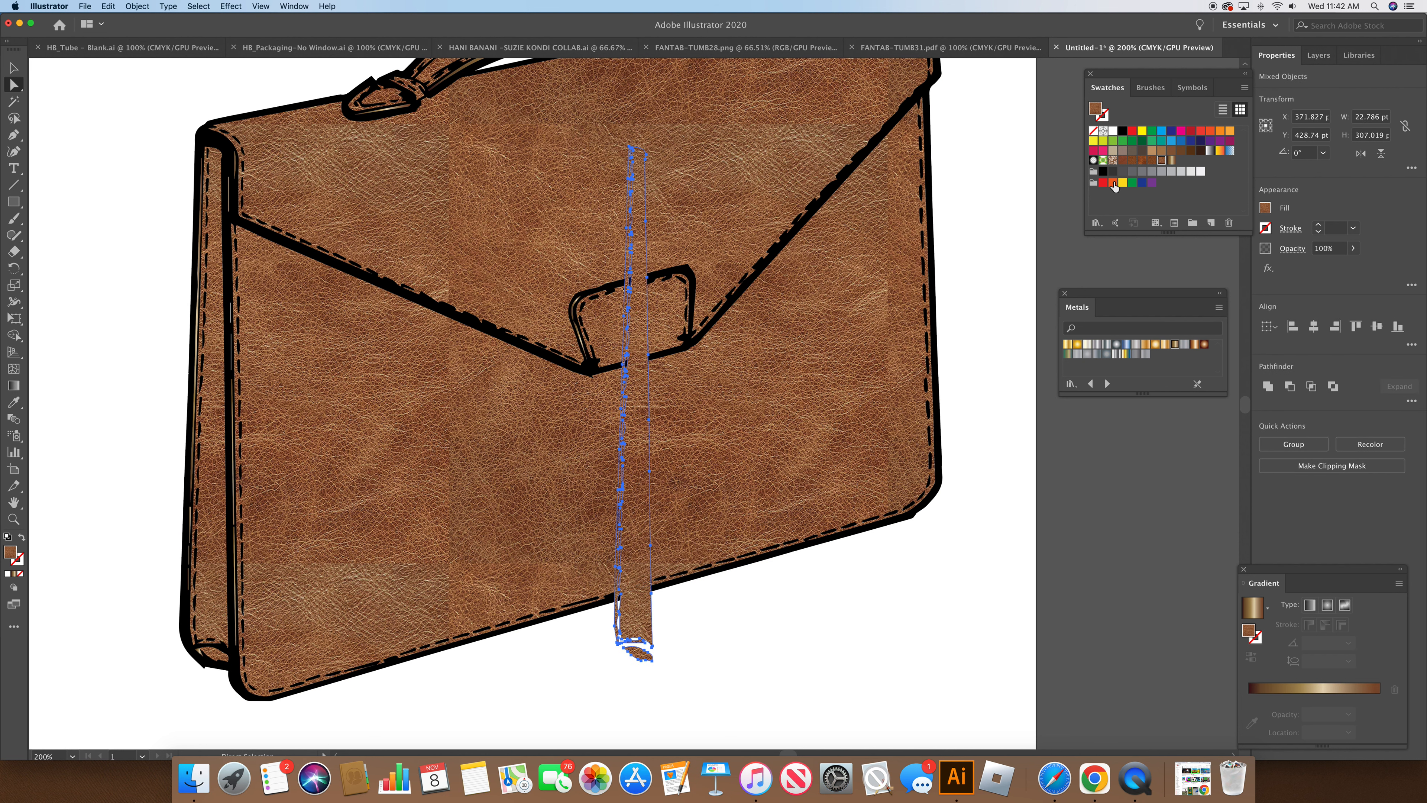
Fill the copied side panel shapes with solid dark grey and set their opacity to 47%
click(1112, 171)
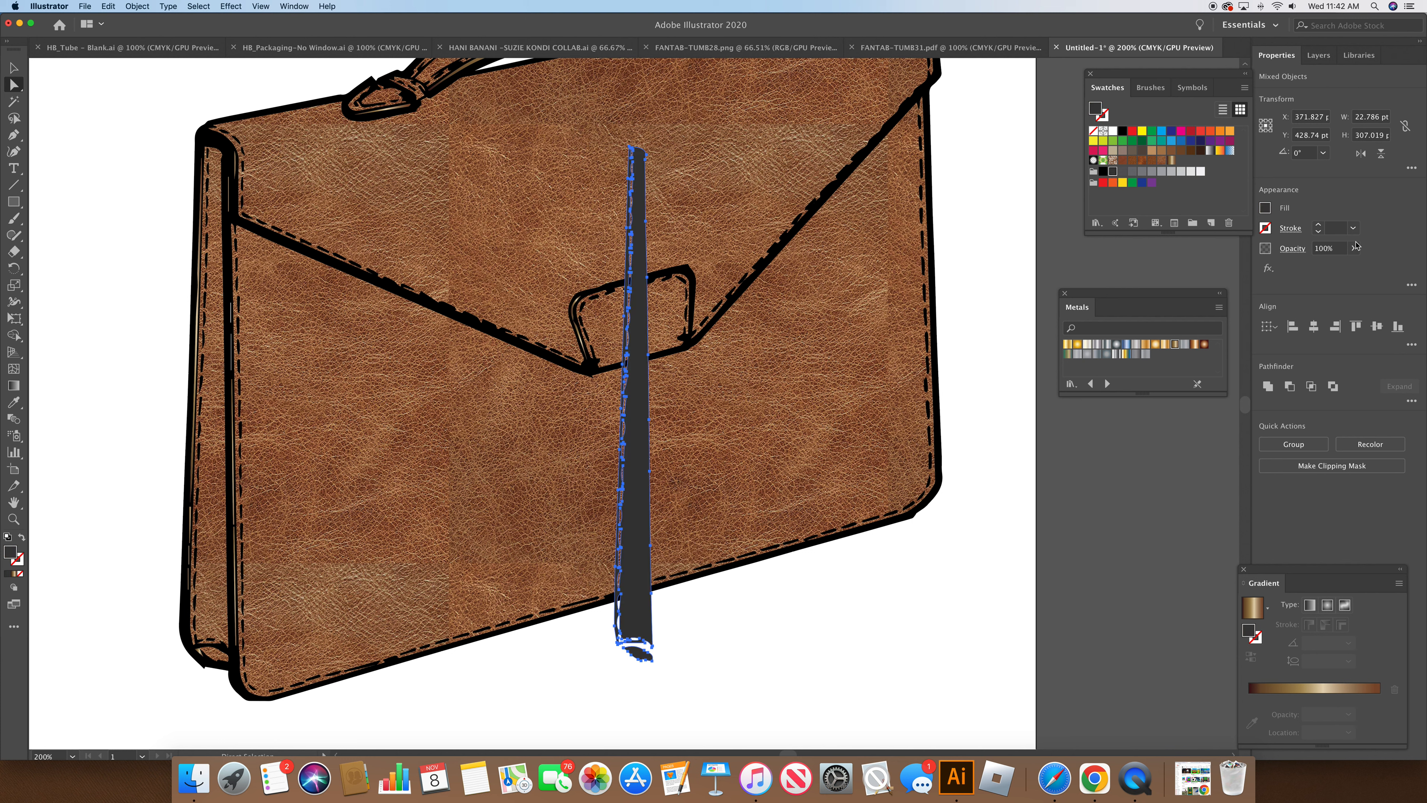
click(1295, 248)
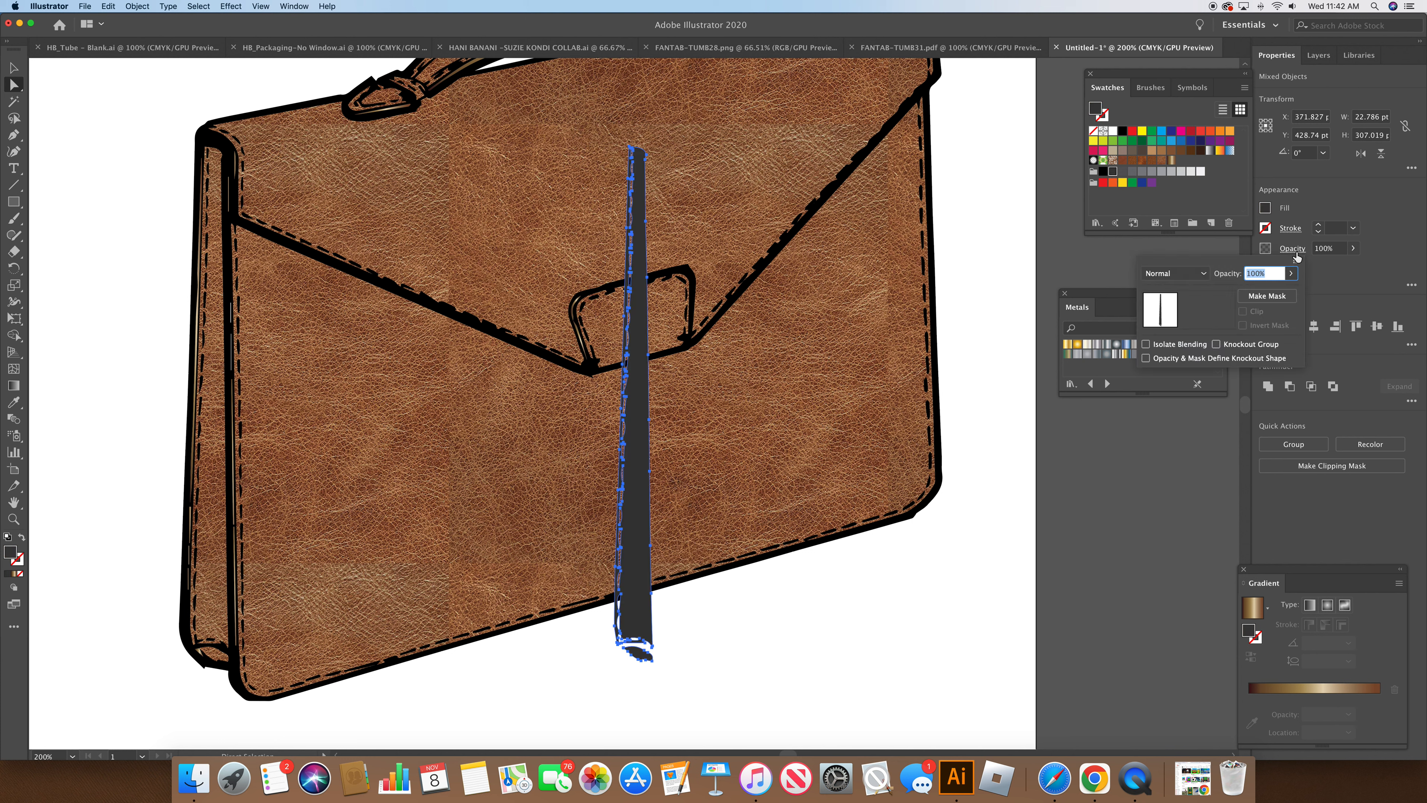
click(1291, 274)
drag(1289, 295, 1263, 296)
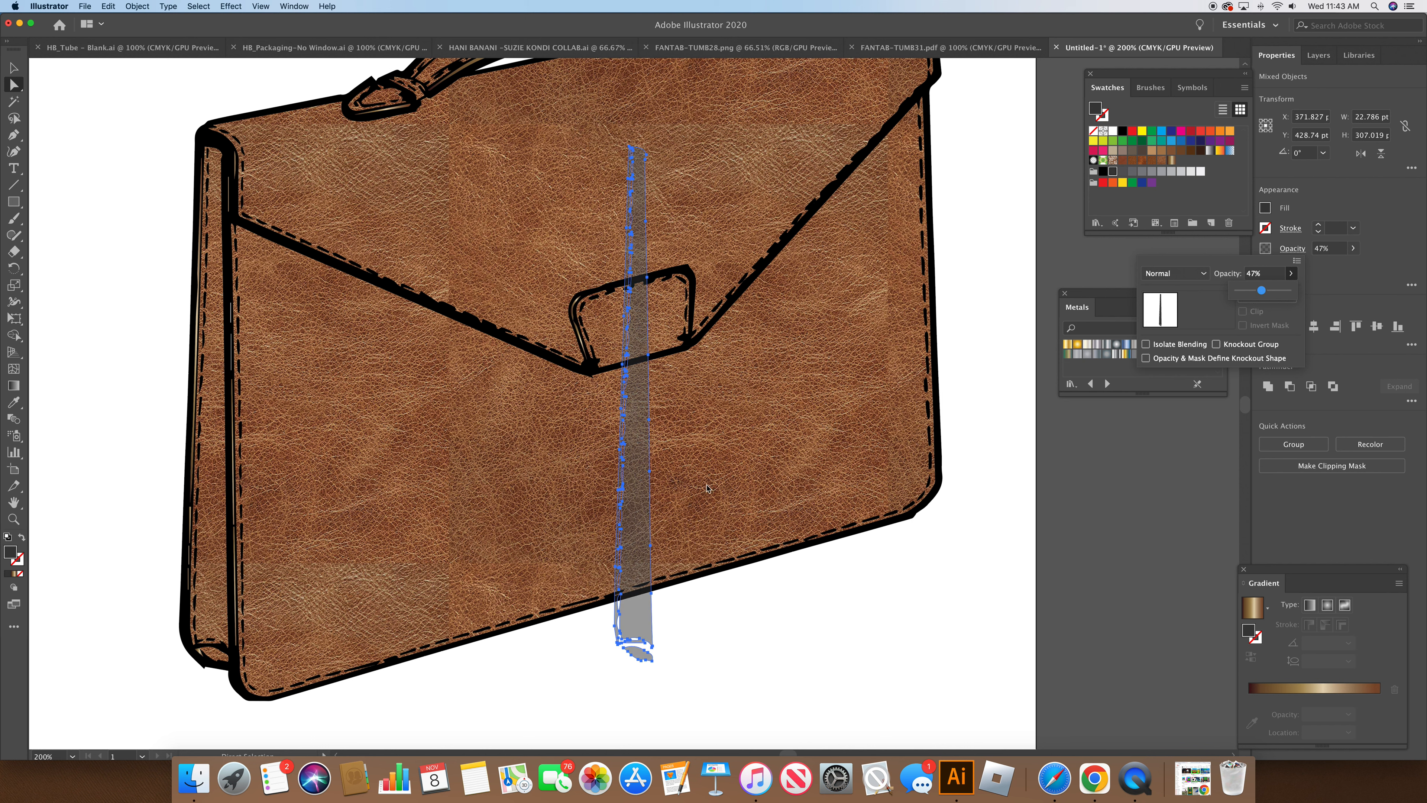
Move the semi-transparent grey copy exactly over the briefcase's side panel as shading and deselect it
click(15, 68)
click(15, 68)
drag(635, 450, 212, 450)
click(812, 660)
Start a Pen tool shading path on the front panel with anchors below the clasp's right corner and the flap's tip
scroll(812, 660, up, 4)
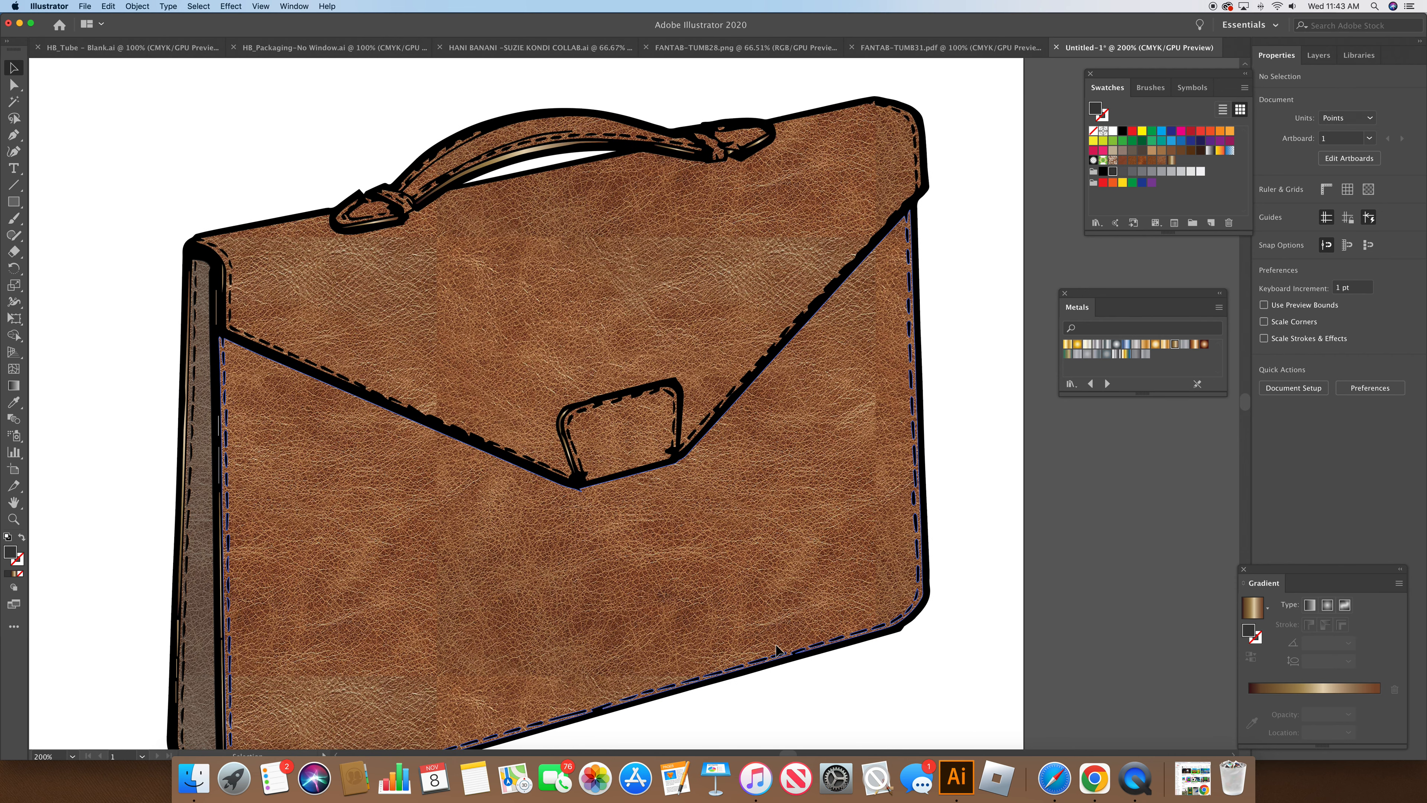
key(p)
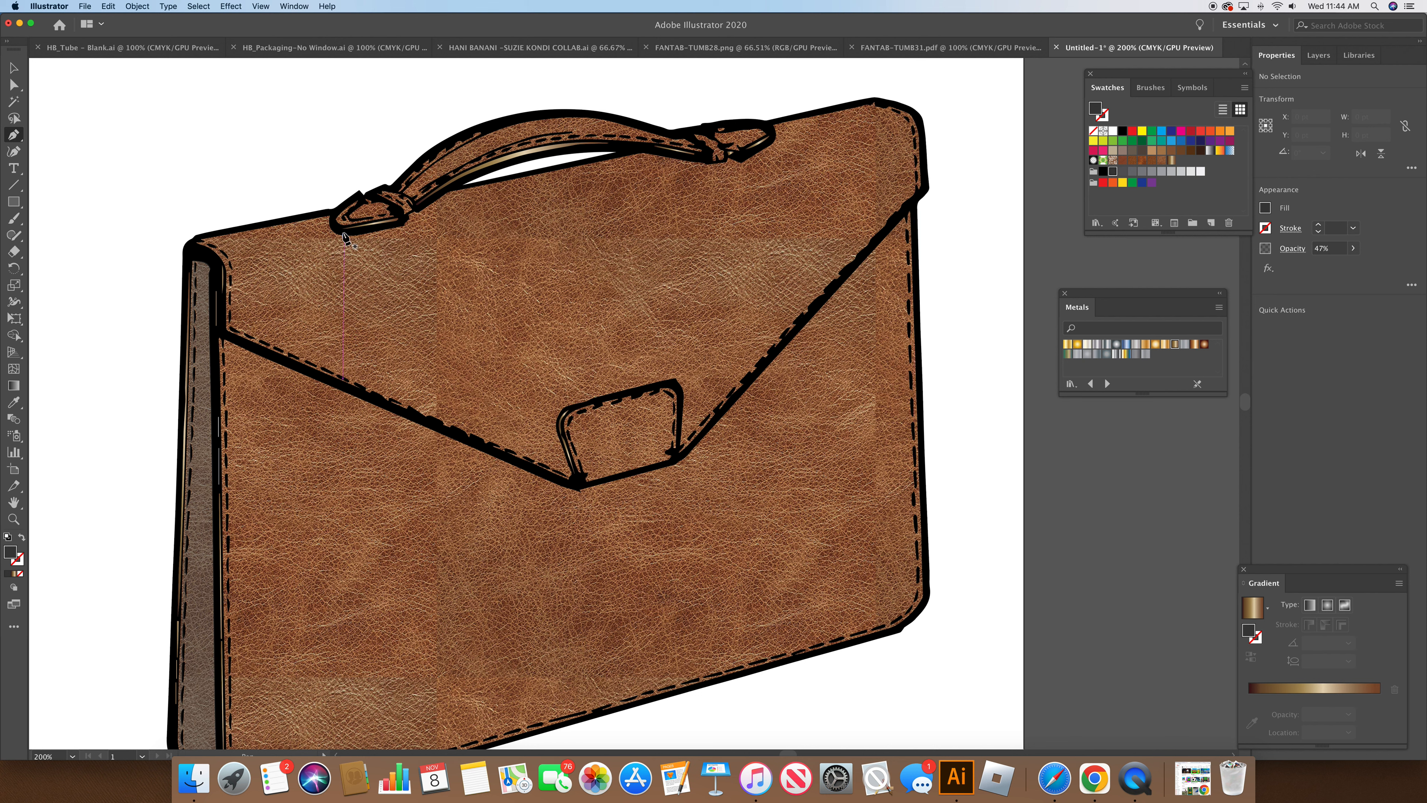
scroll(364, 245, down, 3)
click(675, 387)
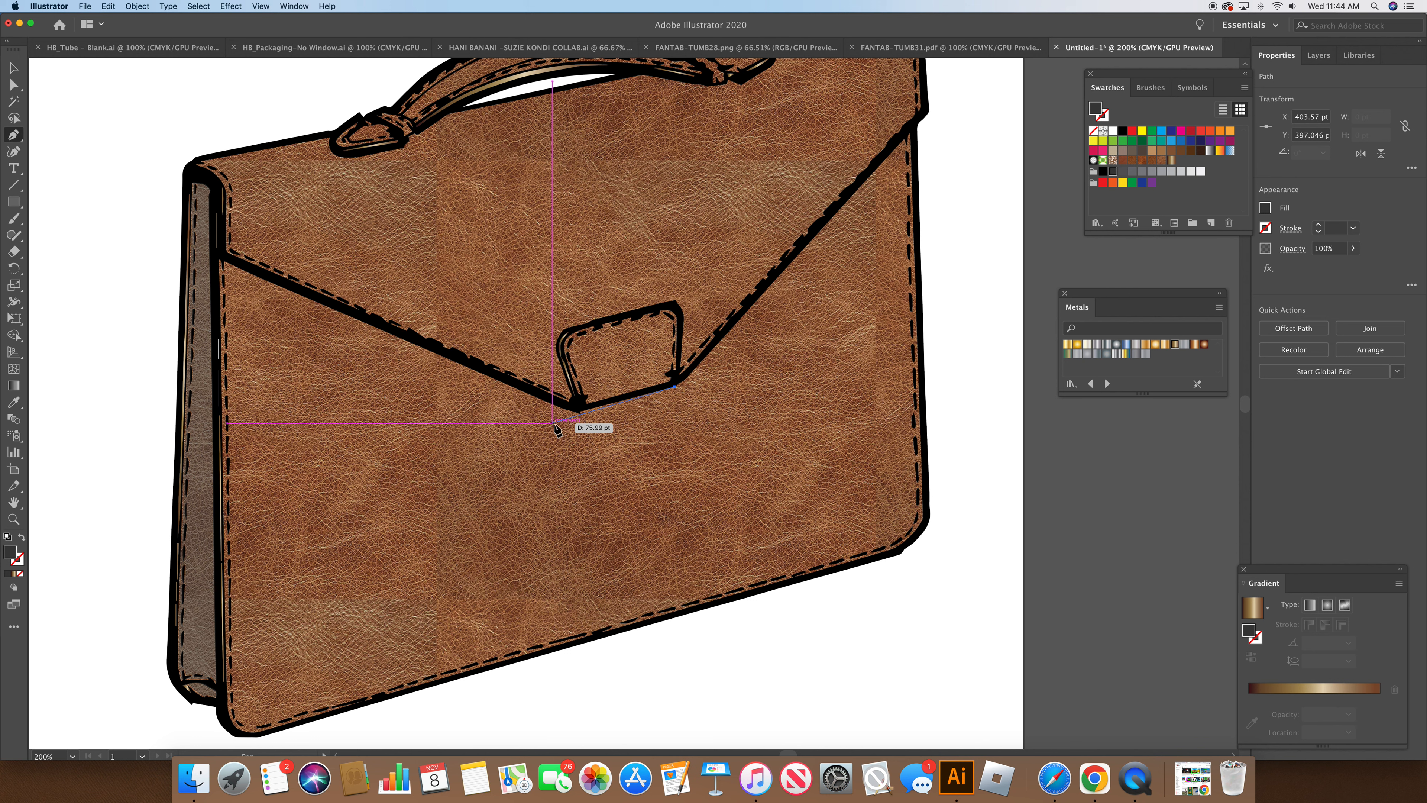
click(562, 422)
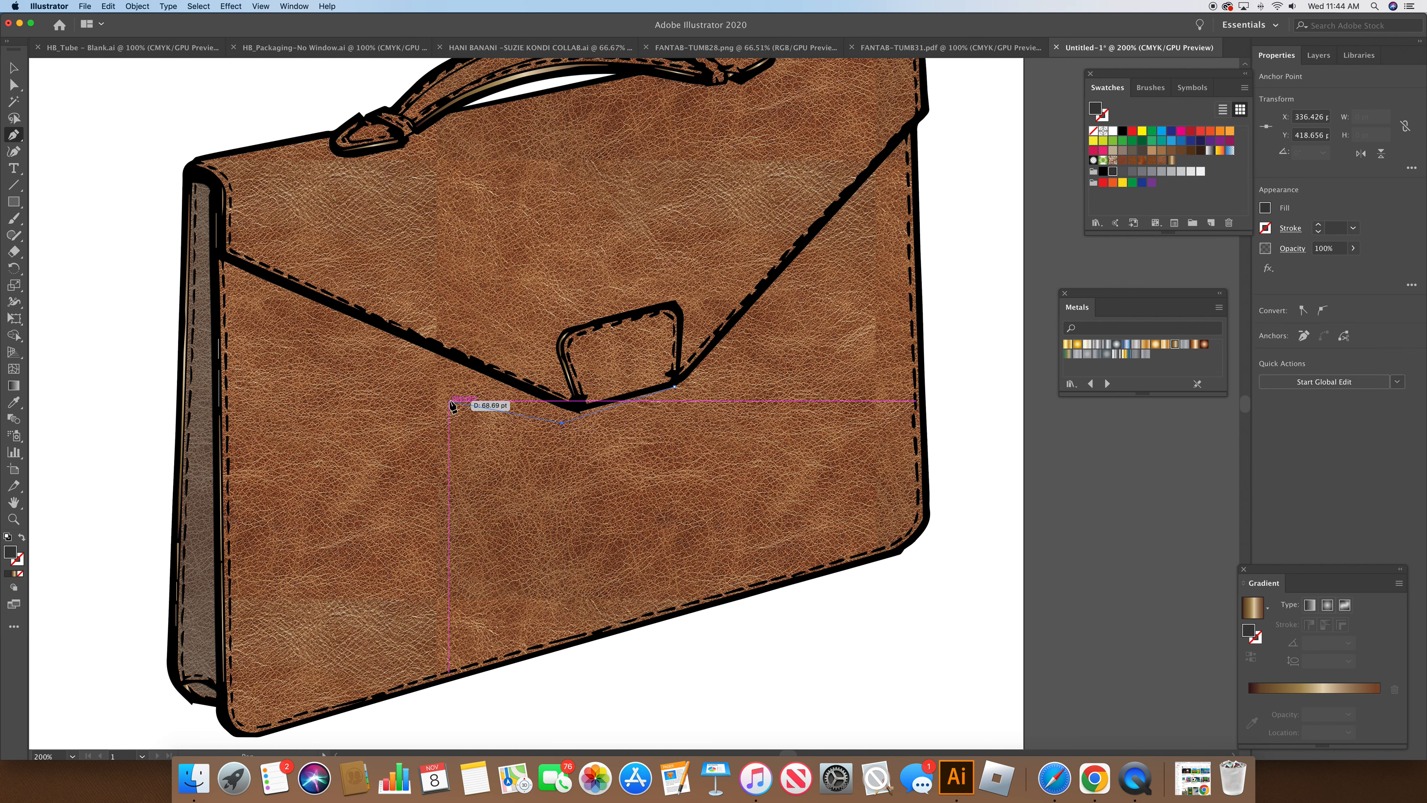
key(super+z)
click(584, 419)
drag(372, 381, 339, 412)
drag(293, 547, 360, 649)
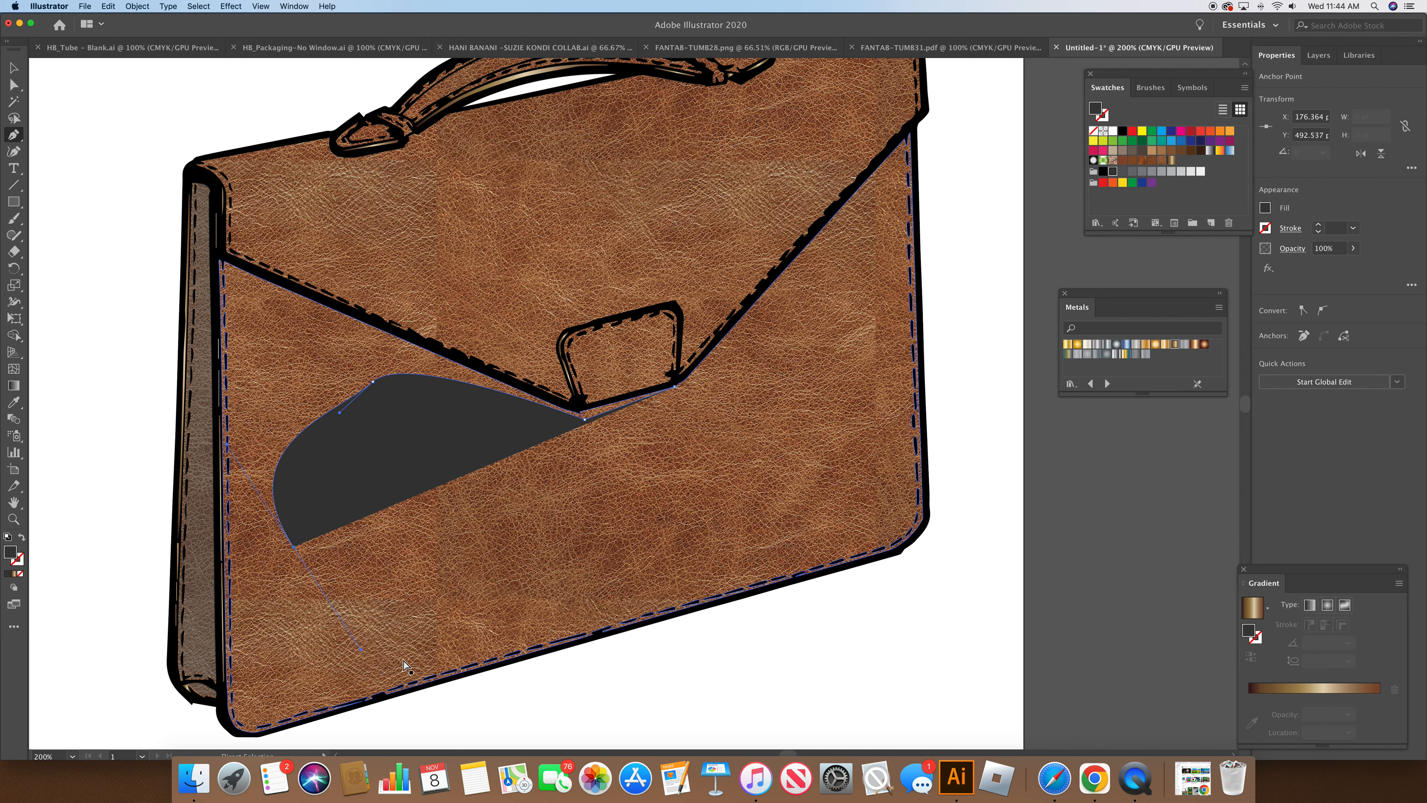
key(super+z)
key(super+z)
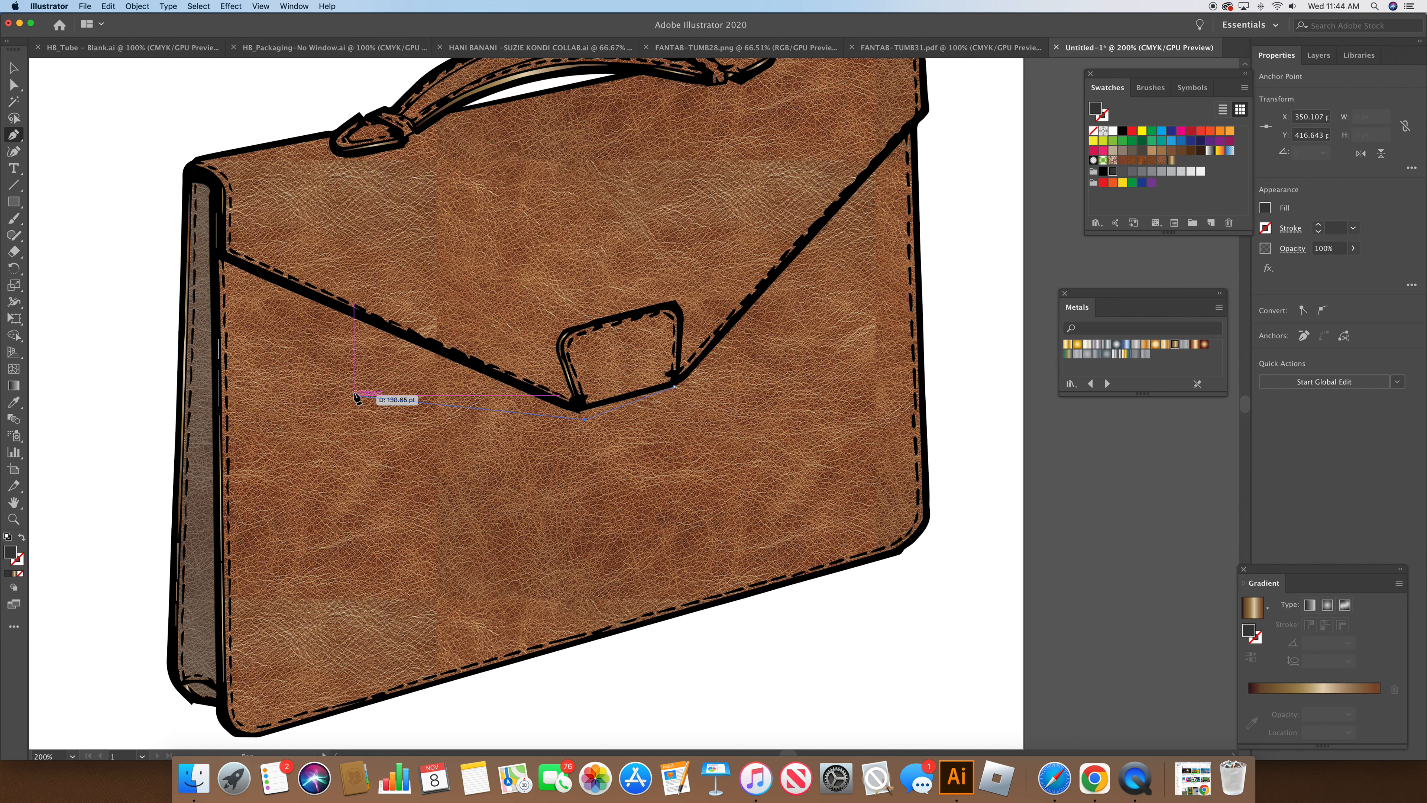
Continue the path in a wide curve around the front panel's left half and end it at the bottom edge
drag(299, 420, 248, 514)
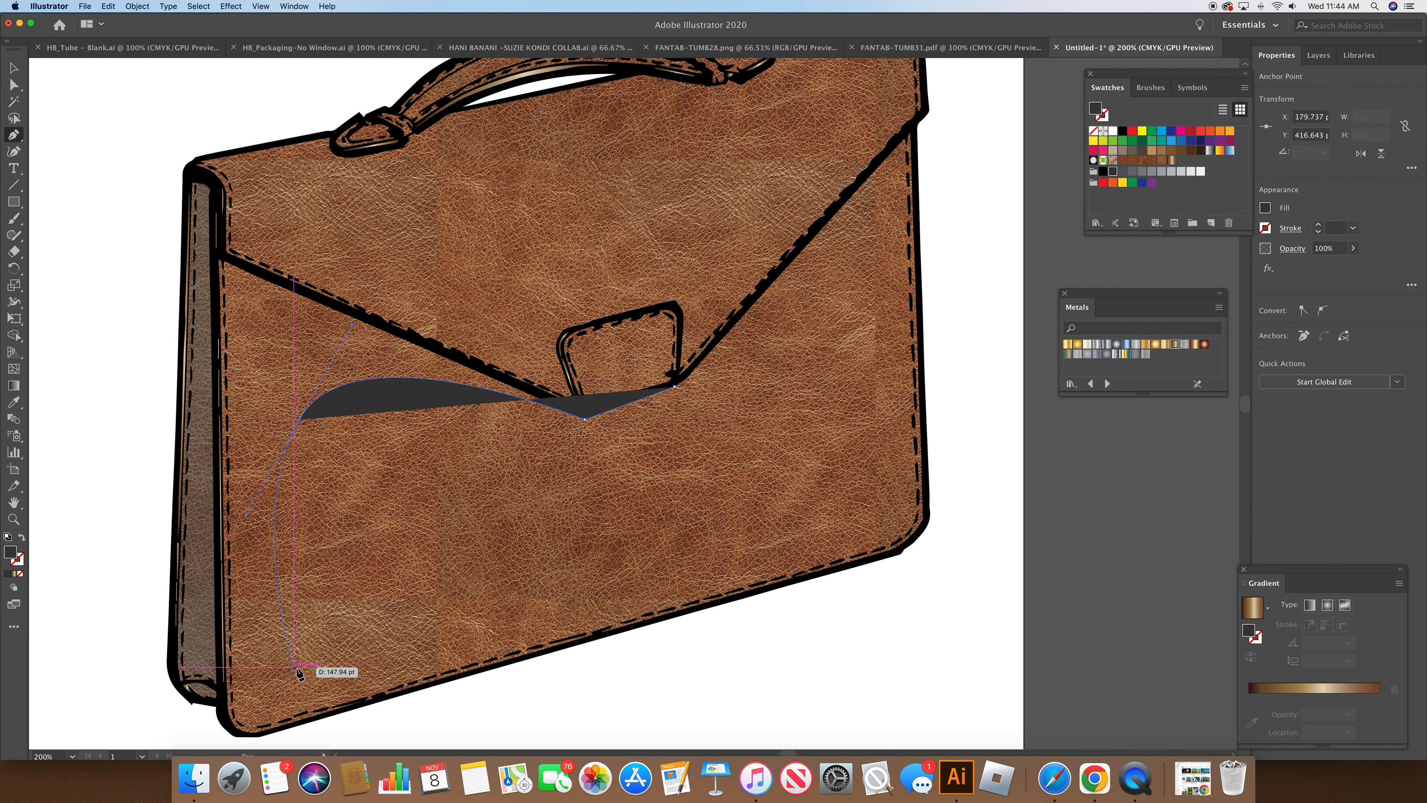
click(437, 644)
click(735, 594)
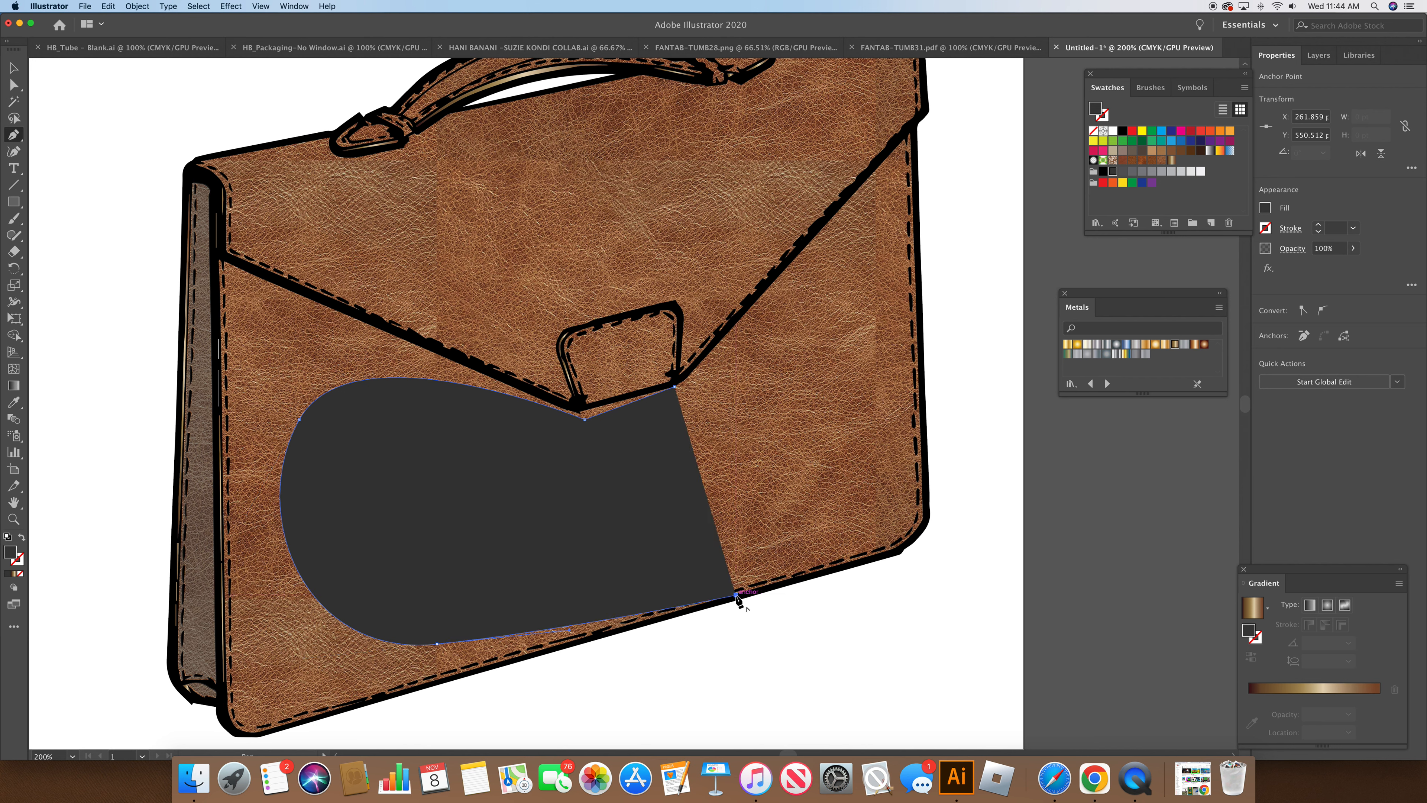
Trace the path along the front panel's bottom edge, around the lower left corner and up to the flap's left end
click(262, 734)
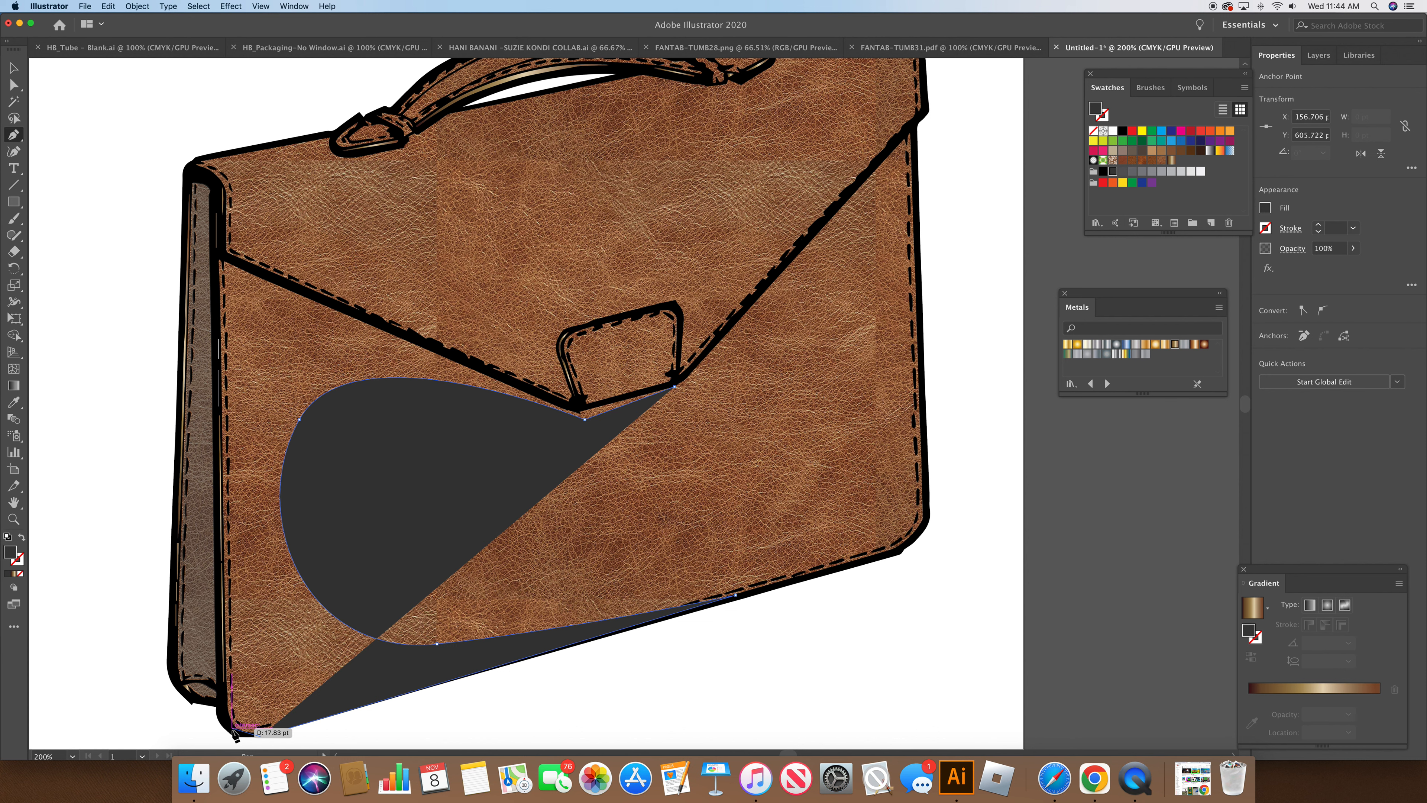
drag(232, 729, 226, 713)
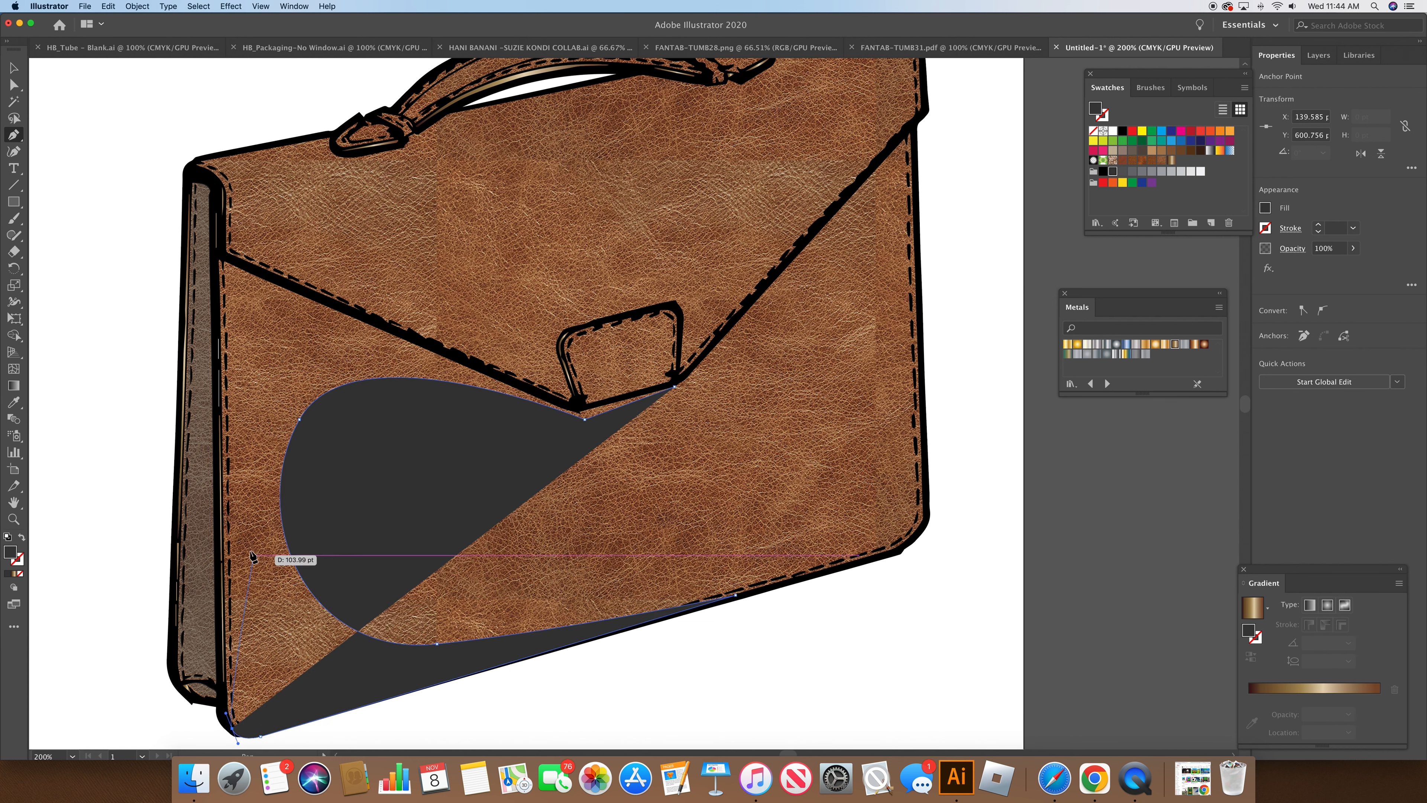
click(220, 560)
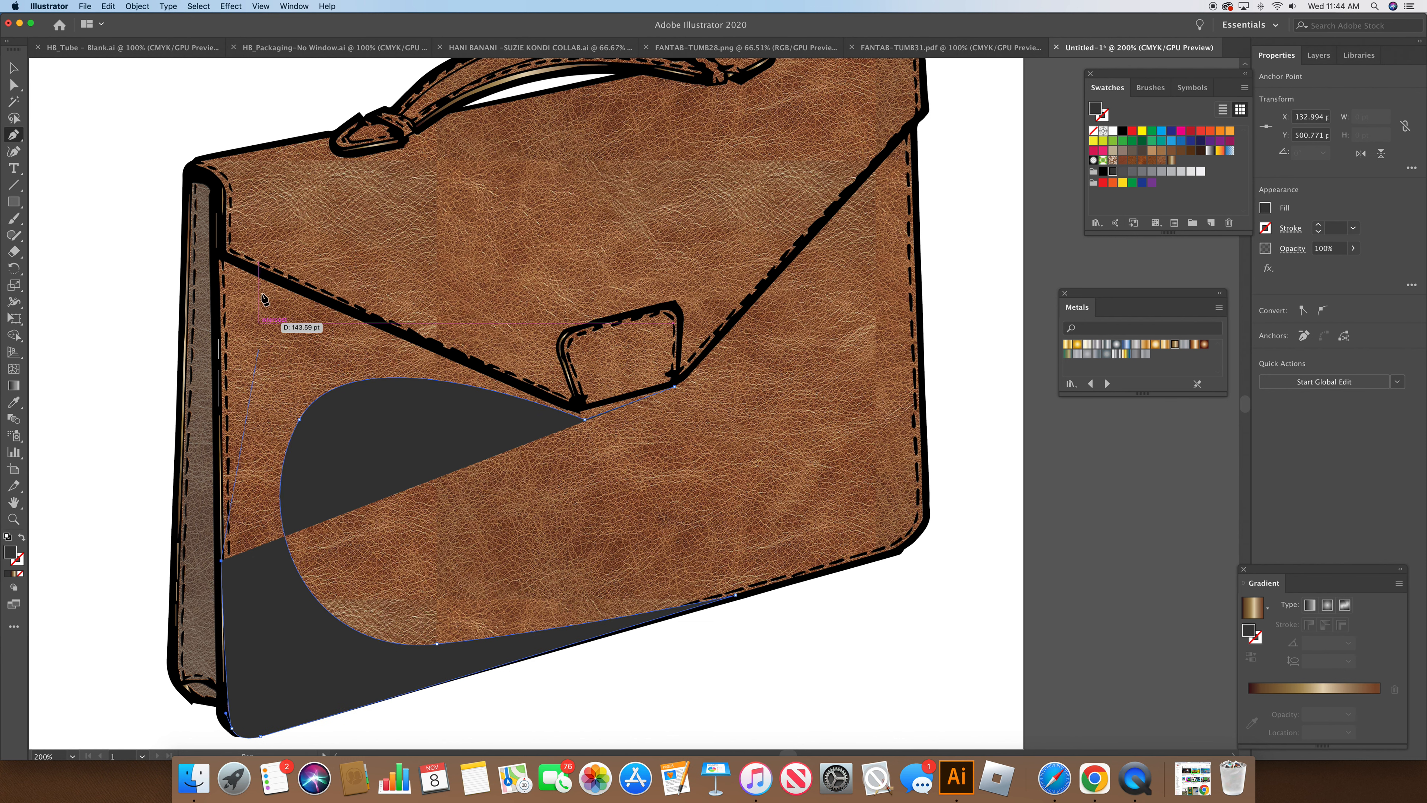
click(219, 261)
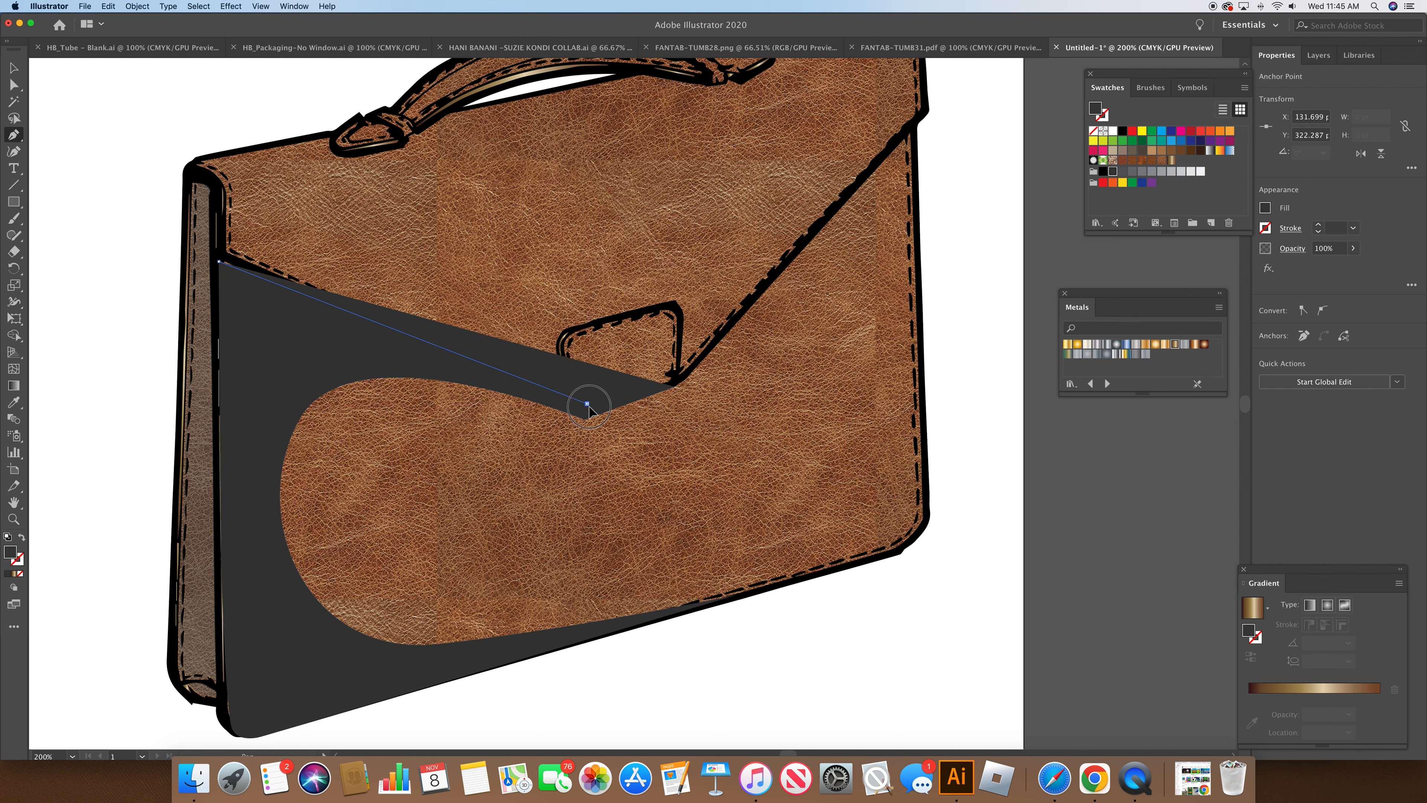
click(587, 403)
drag(590, 413, 585, 416)
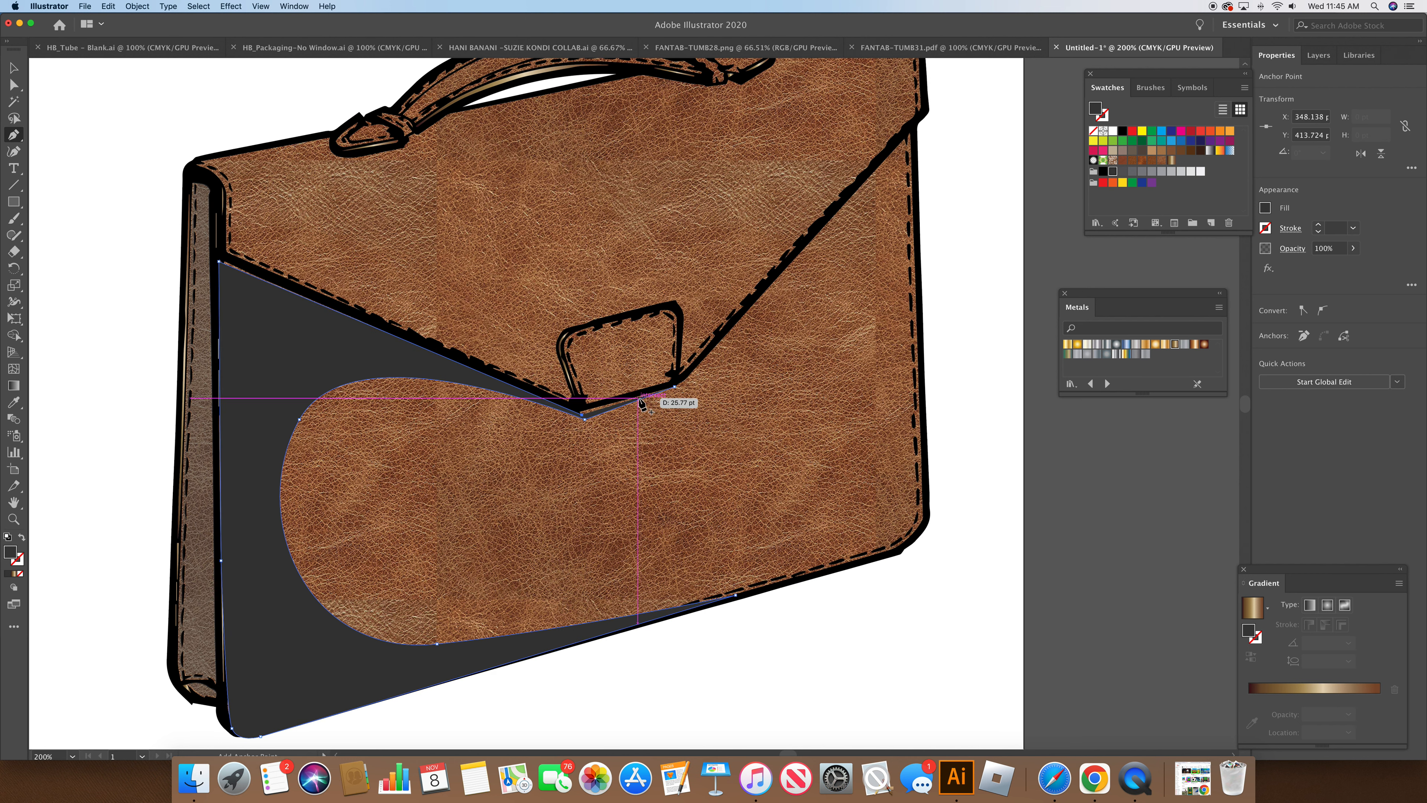
key(super+z)
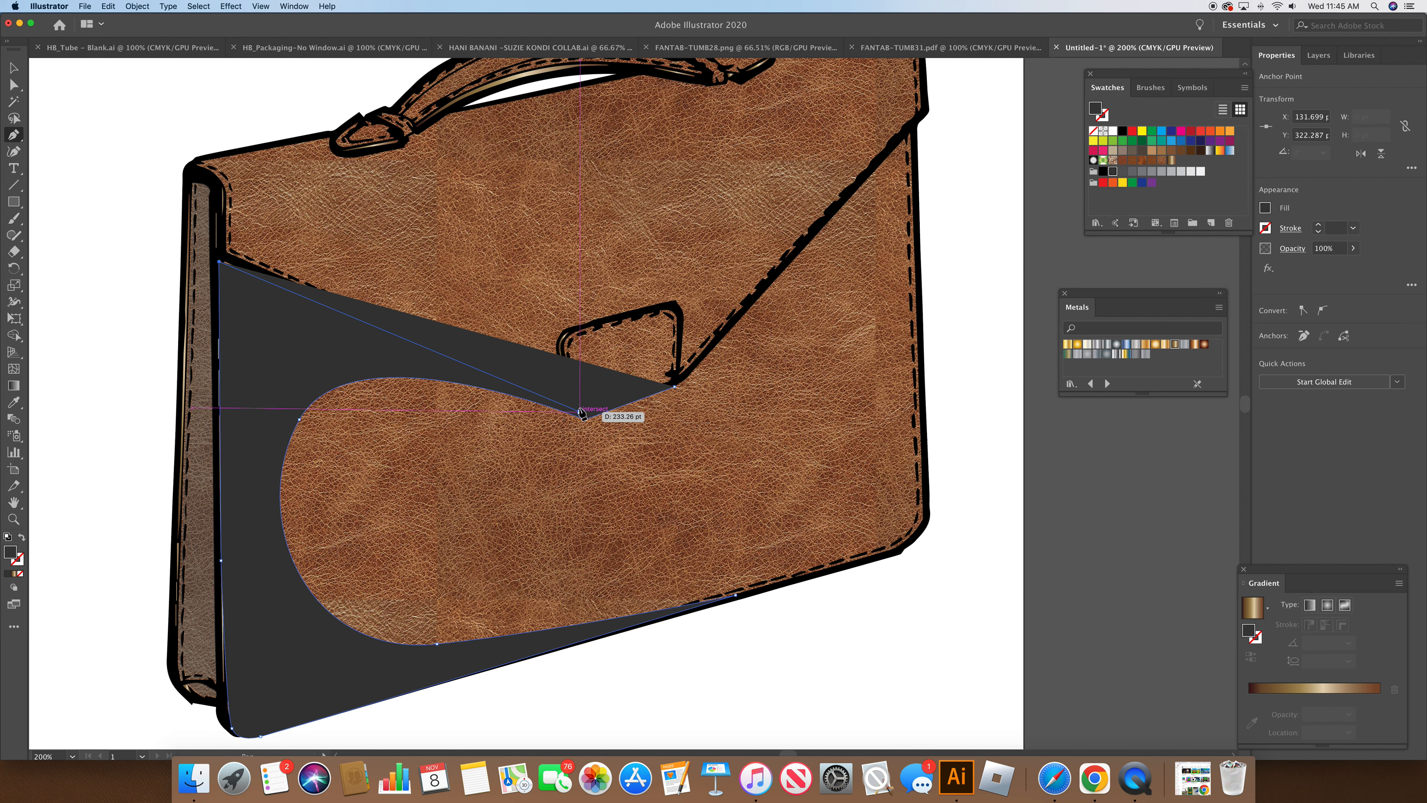
Follow the flap's lower edge past its tip and close the shading path at its starting anchor
click(577, 405)
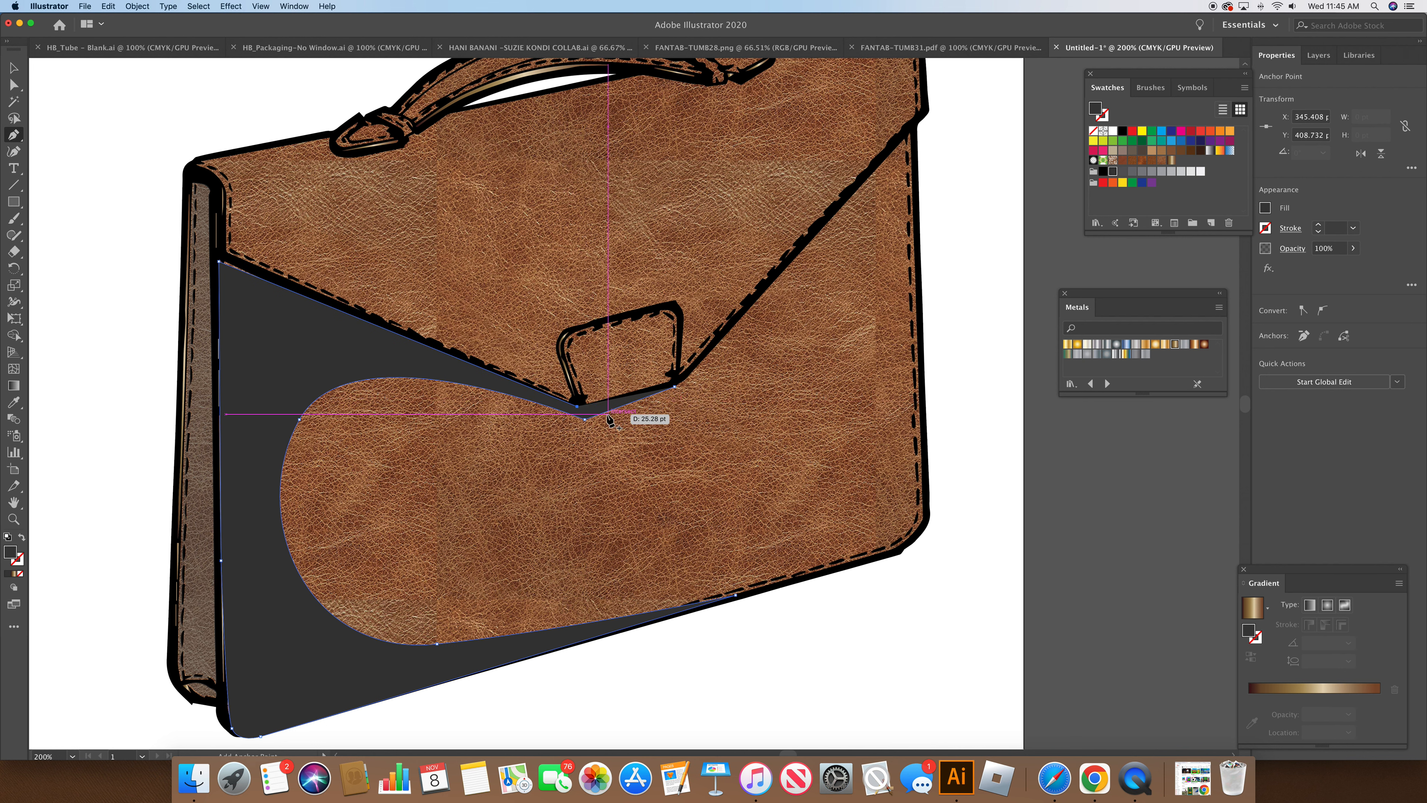
click(589, 410)
click(675, 389)
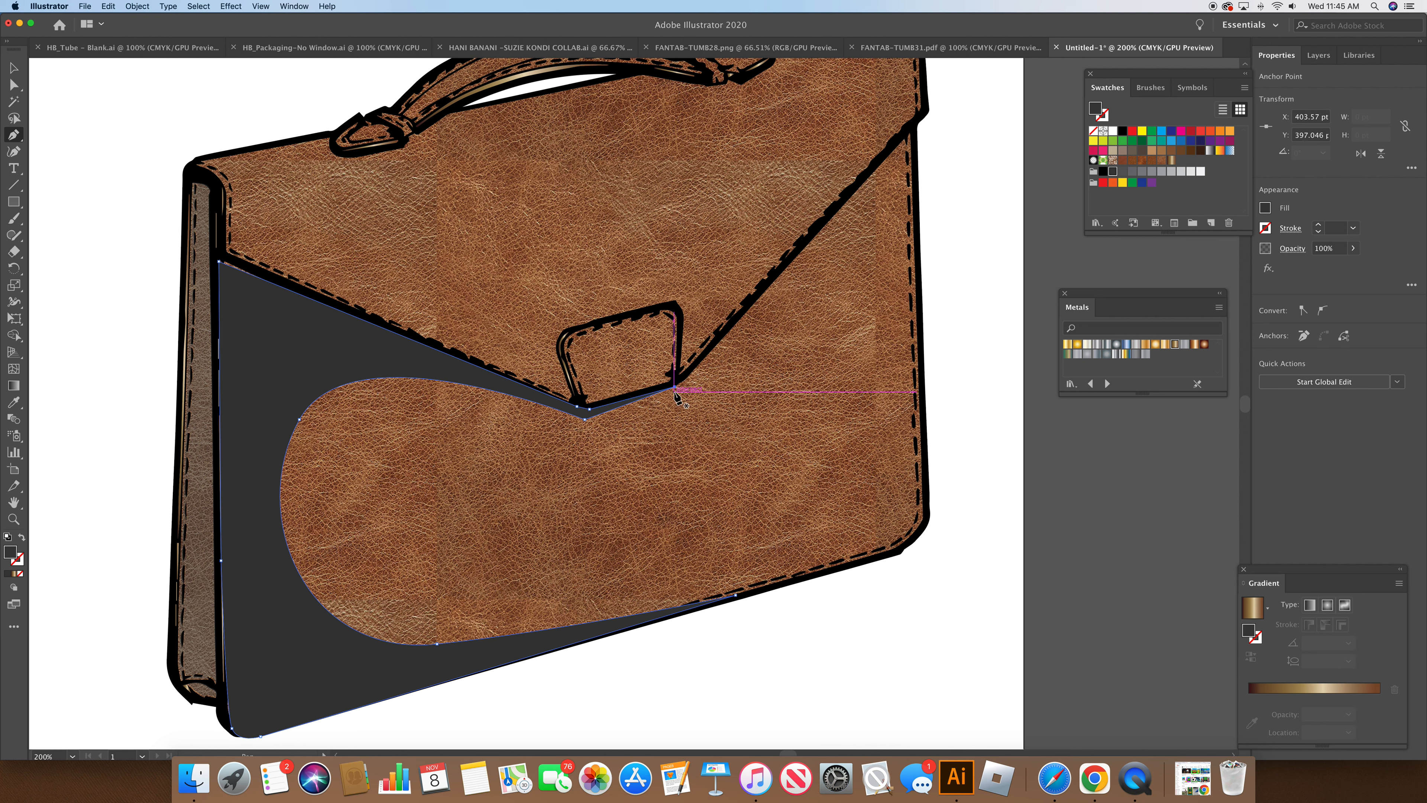
Adjust the shading shape's upper left anchor with Direct Selection so it meets the outline at the flap's left end
click(14, 86)
click(219, 262)
drag(218, 262, 209, 264)
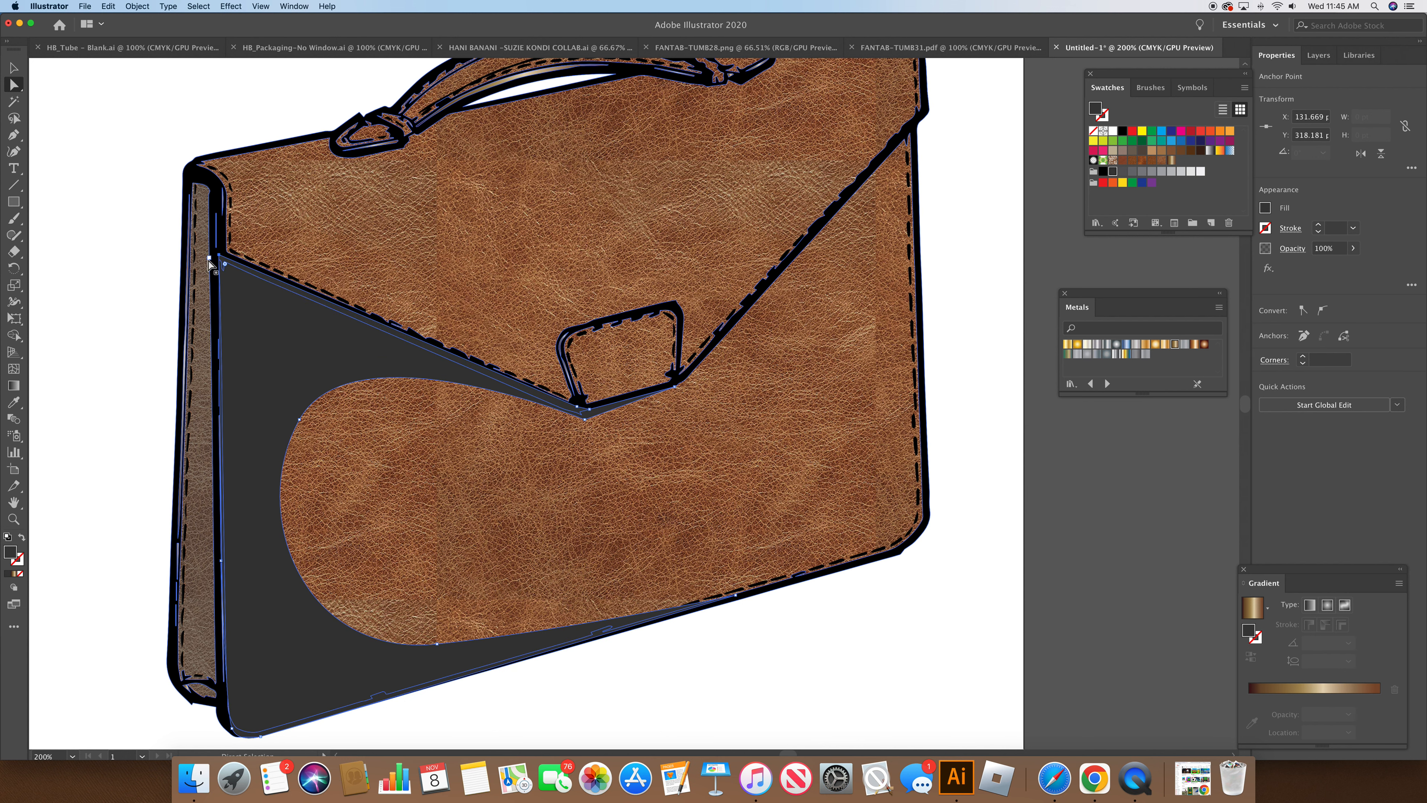
Set the front panel shading shape's opacity to 41% and deselect it
click(1292, 250)
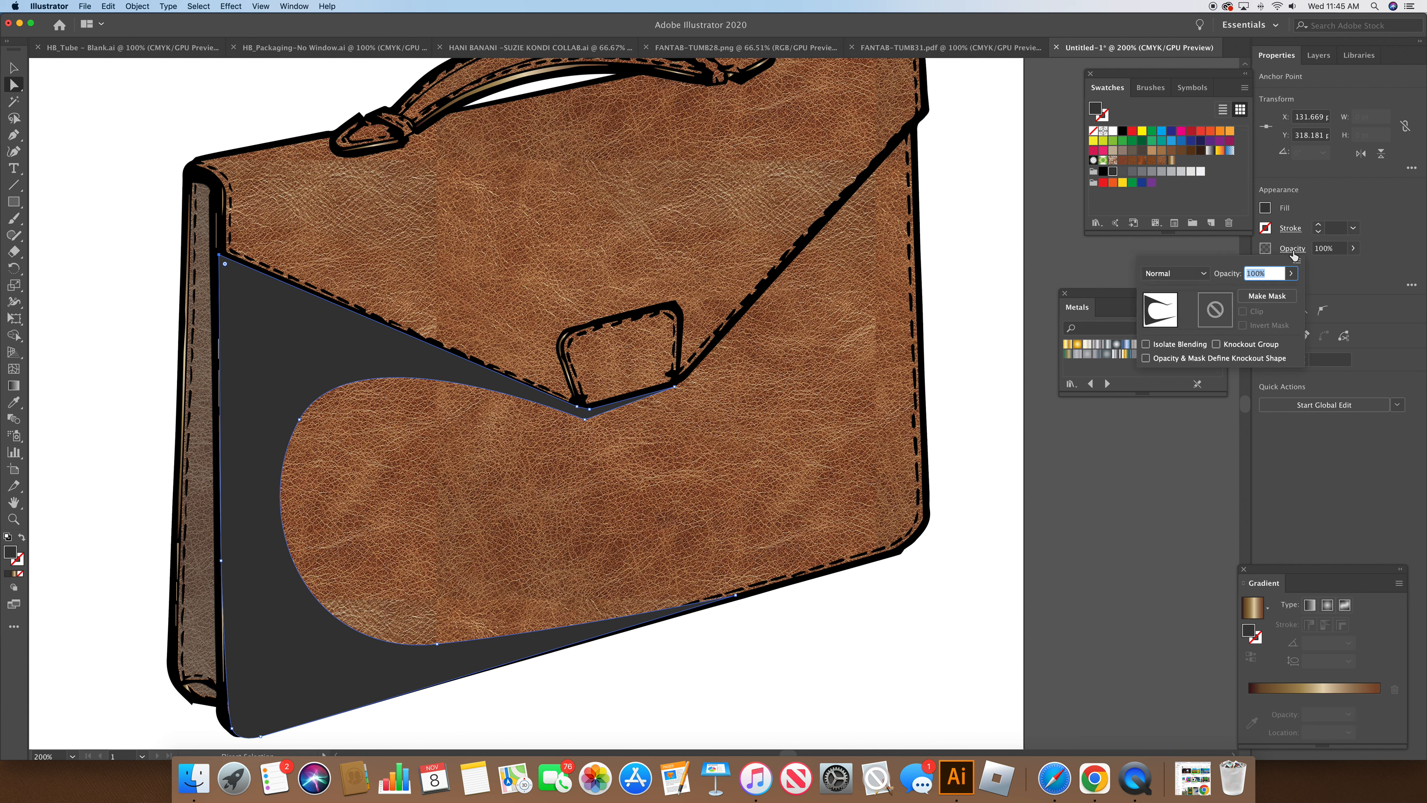
click(1291, 273)
drag(1288, 293, 1260, 297)
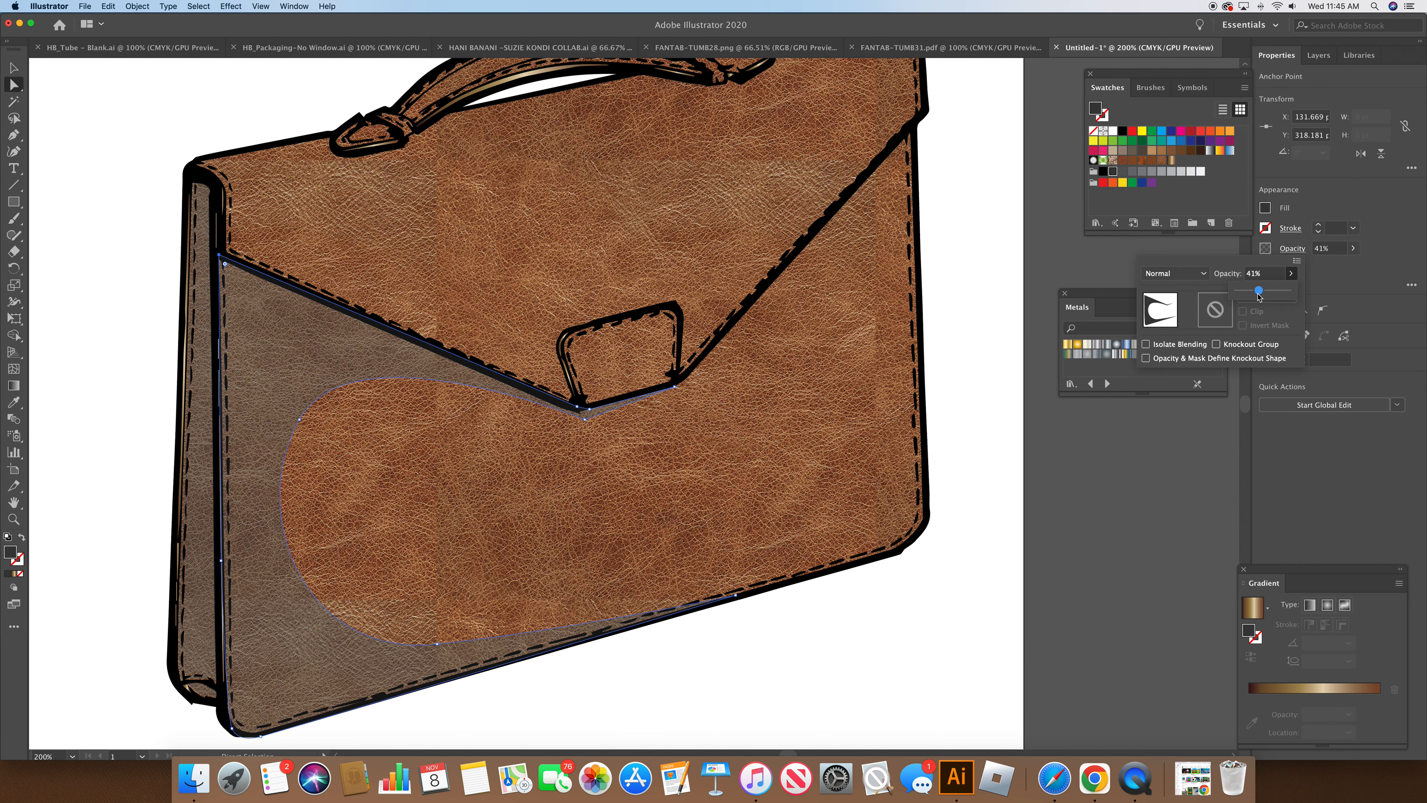
click(1010, 326)
click(1004, 337)
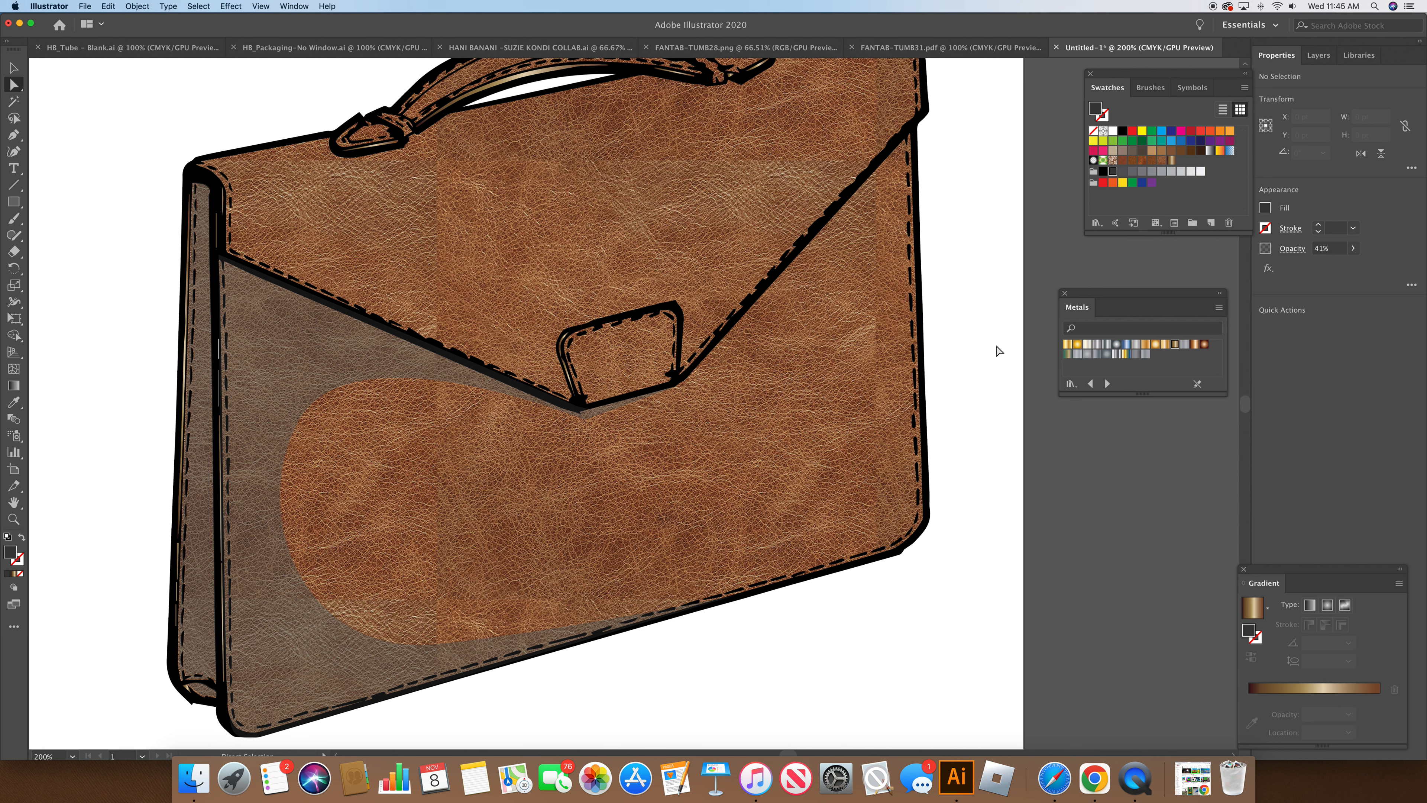
Adjust the shading shape's direction handles to widen the lower left part of its inner curve on the front panel
click(329, 627)
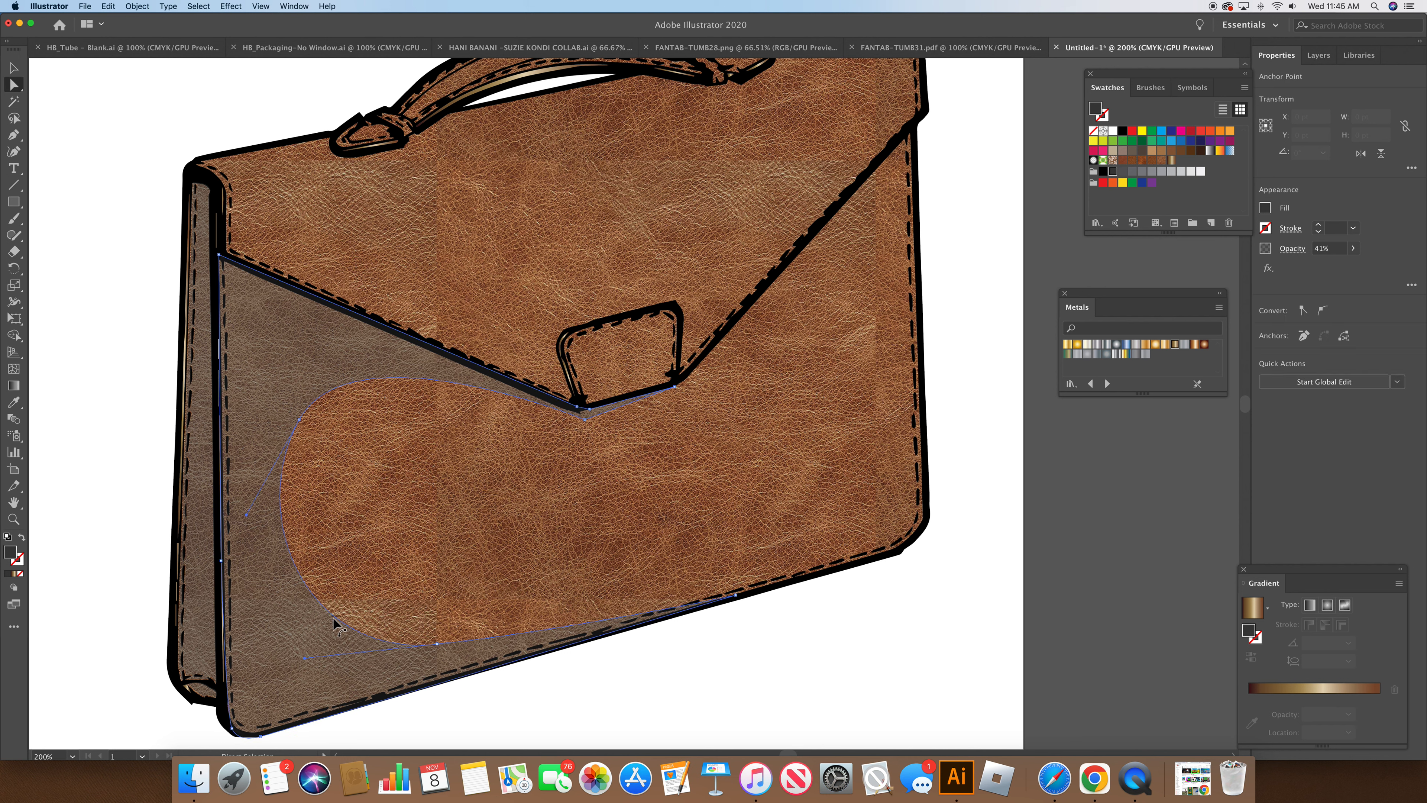
drag(246, 514, 228, 579)
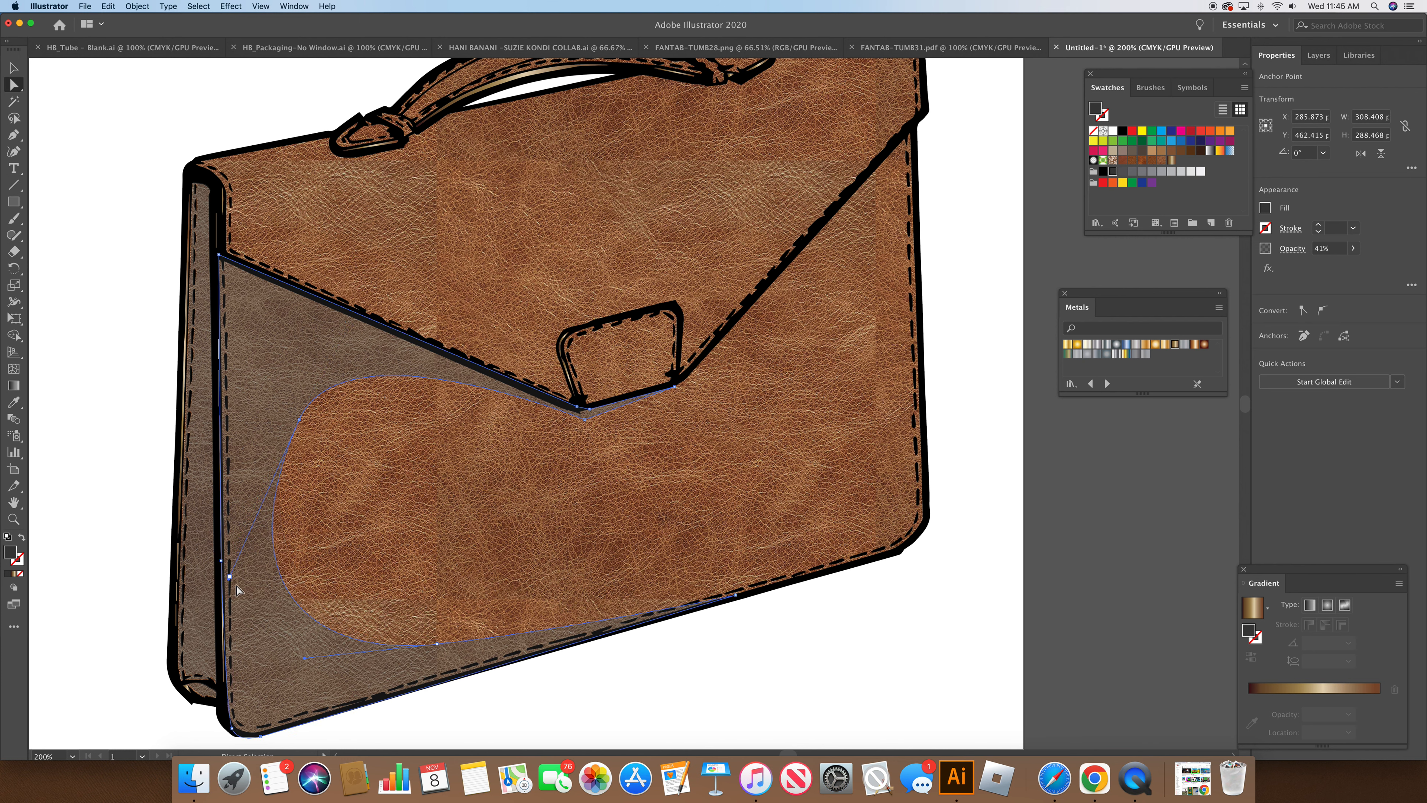
drag(305, 658, 270, 666)
click(576, 722)
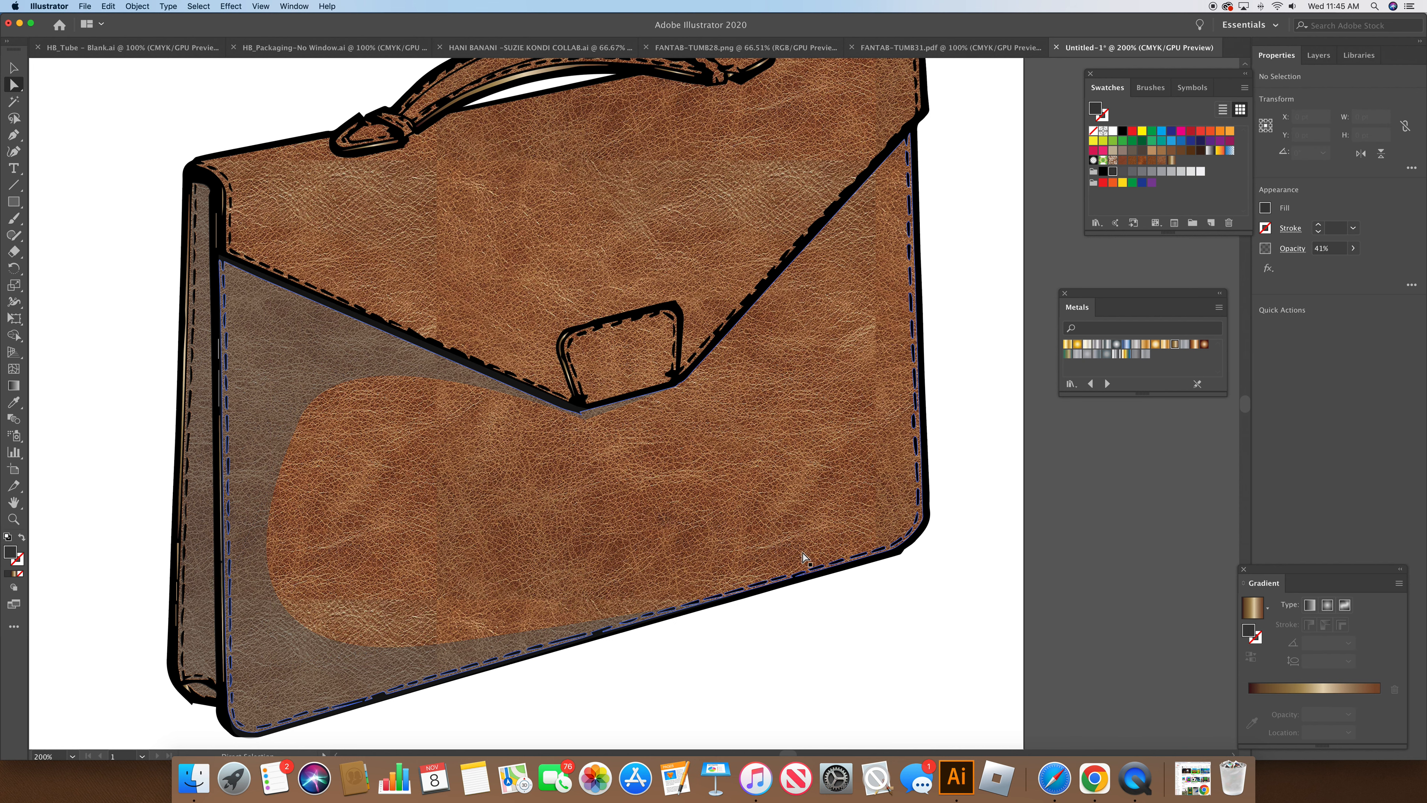
Reduce the front panel shading shape's opacity to 22% and deselect it
scroll(817, 543, up, 5)
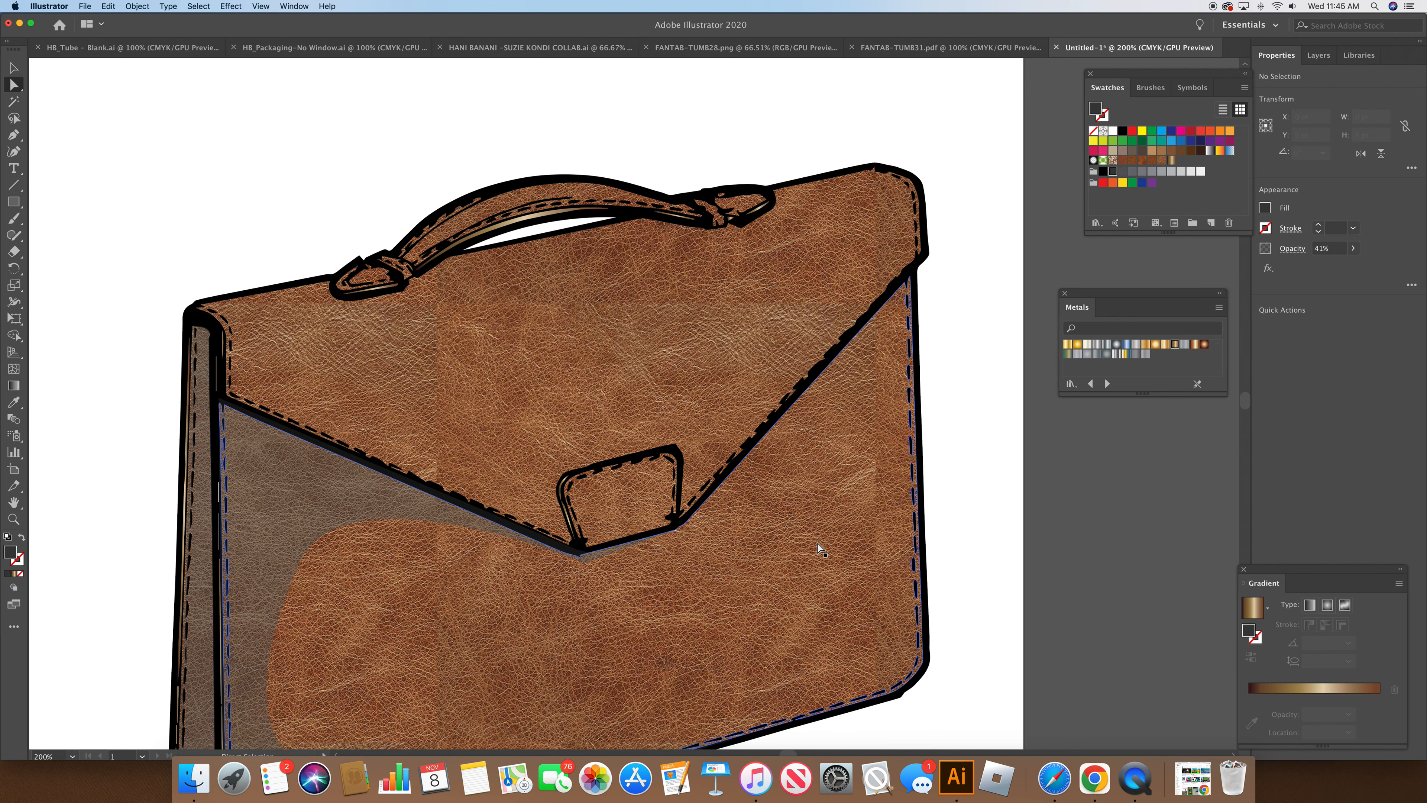
click(300, 485)
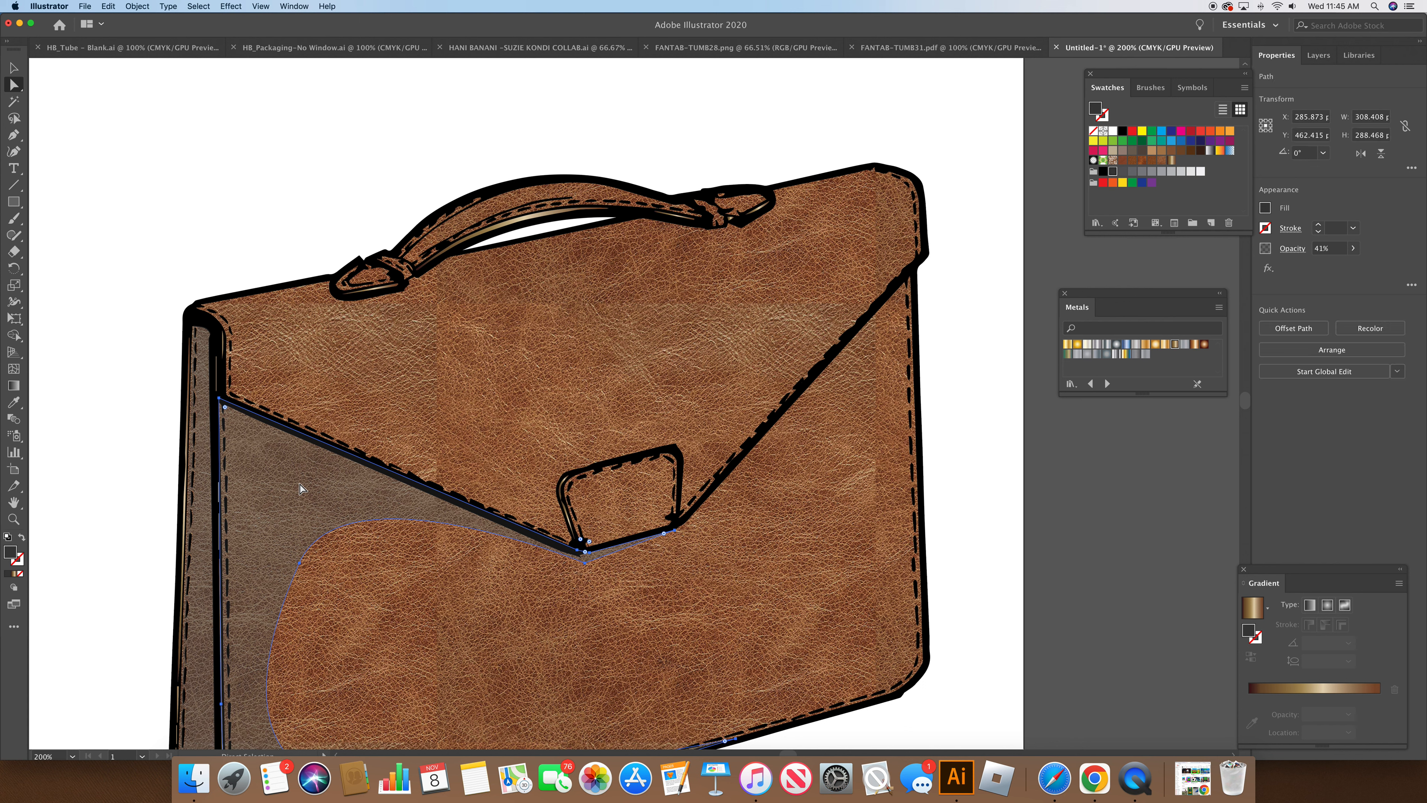
click(1287, 248)
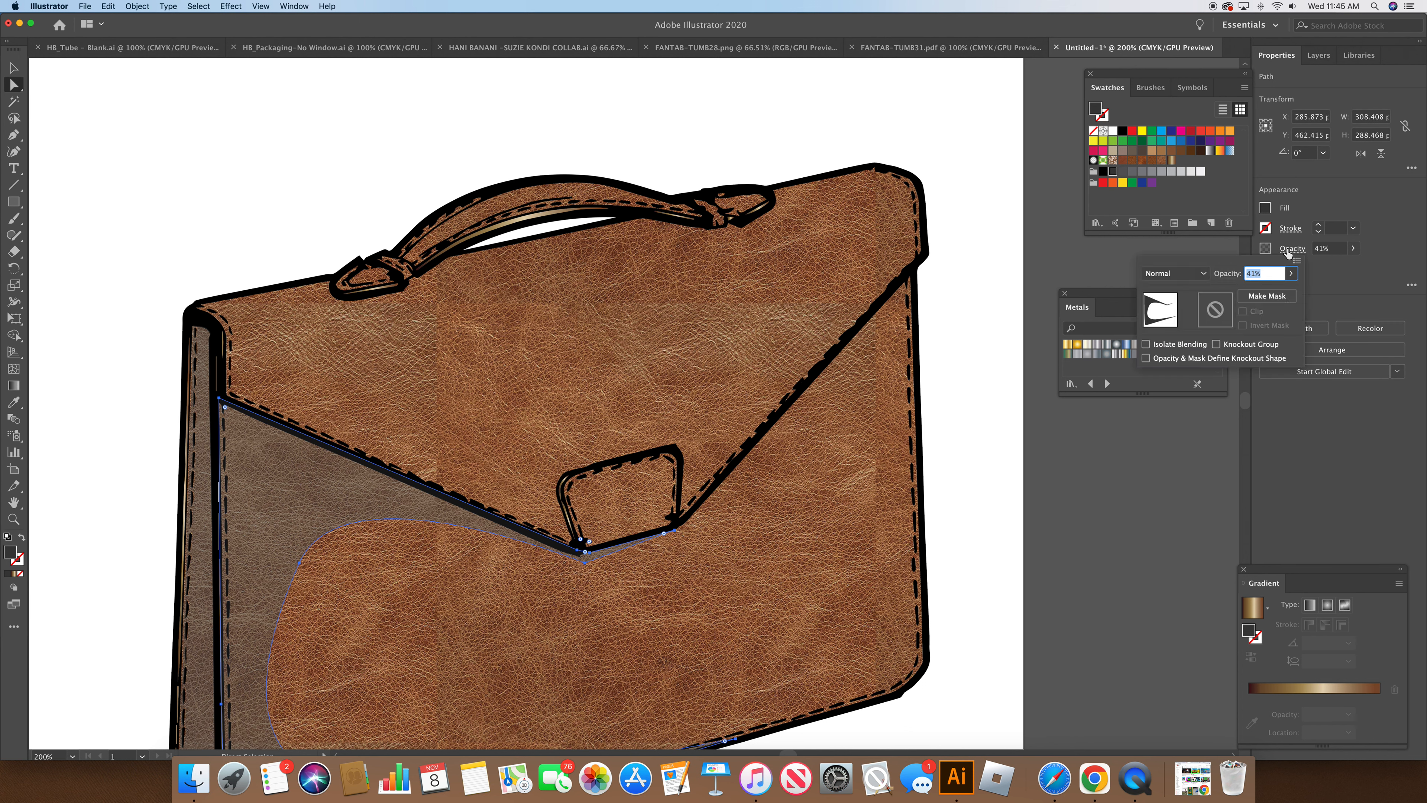
click(1291, 274)
drag(1263, 295, 1253, 294)
click(995, 302)
click(992, 302)
click(995, 303)
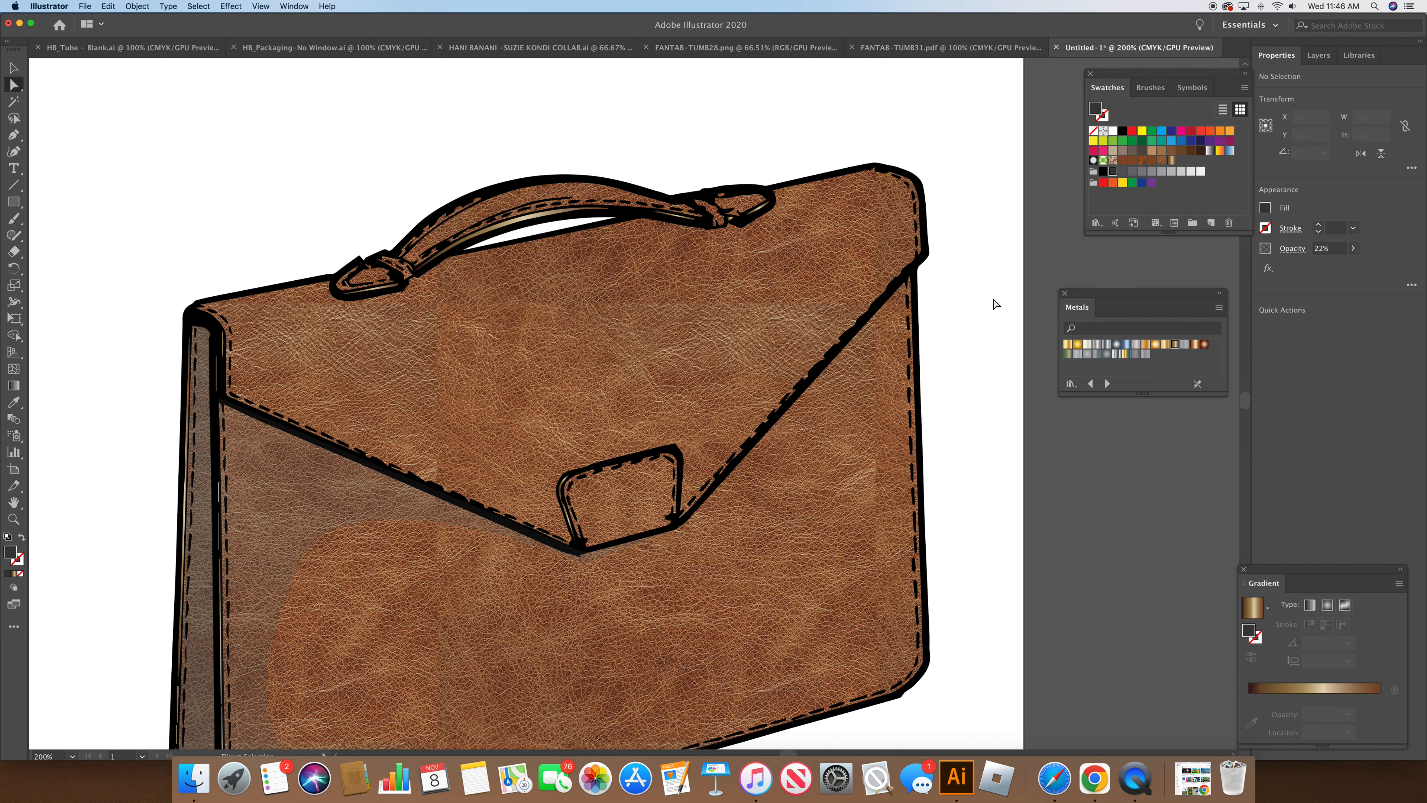
scroll(995, 303, down, 3)
scroll(996, 304, down, 2)
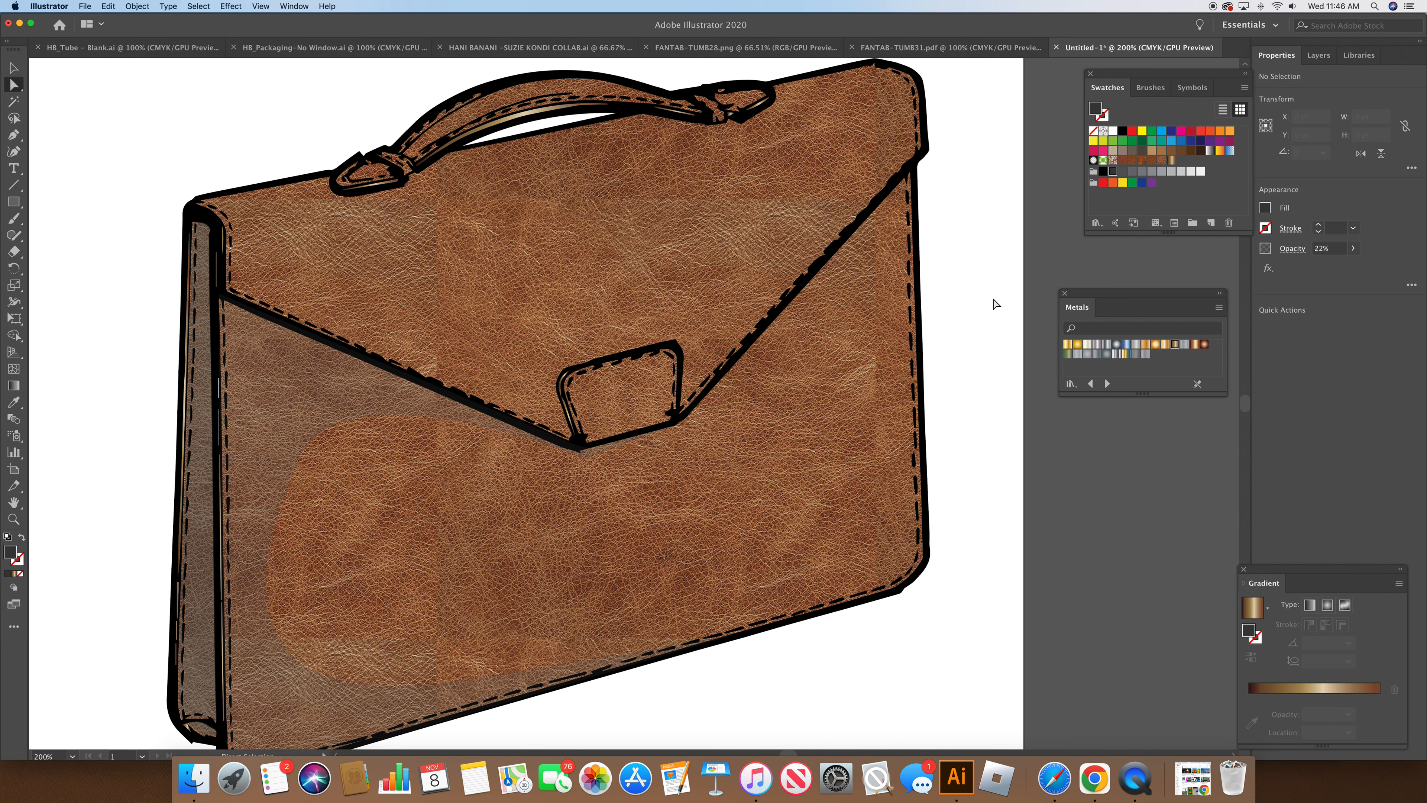
scroll(995, 304, up, 2)
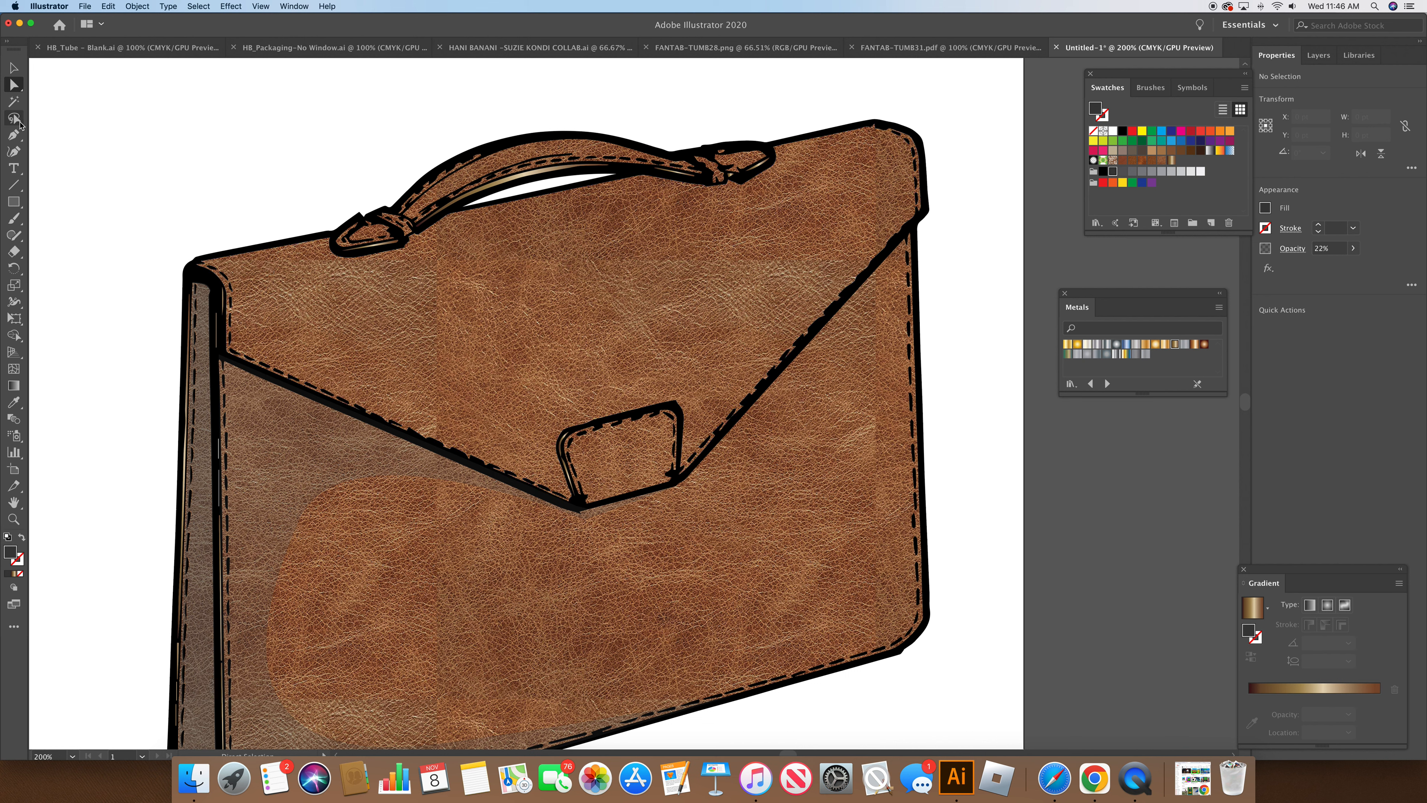
click(14, 135)
drag(329, 236, 351, 270)
key(super+z)
key(super+z)
key(super+z)
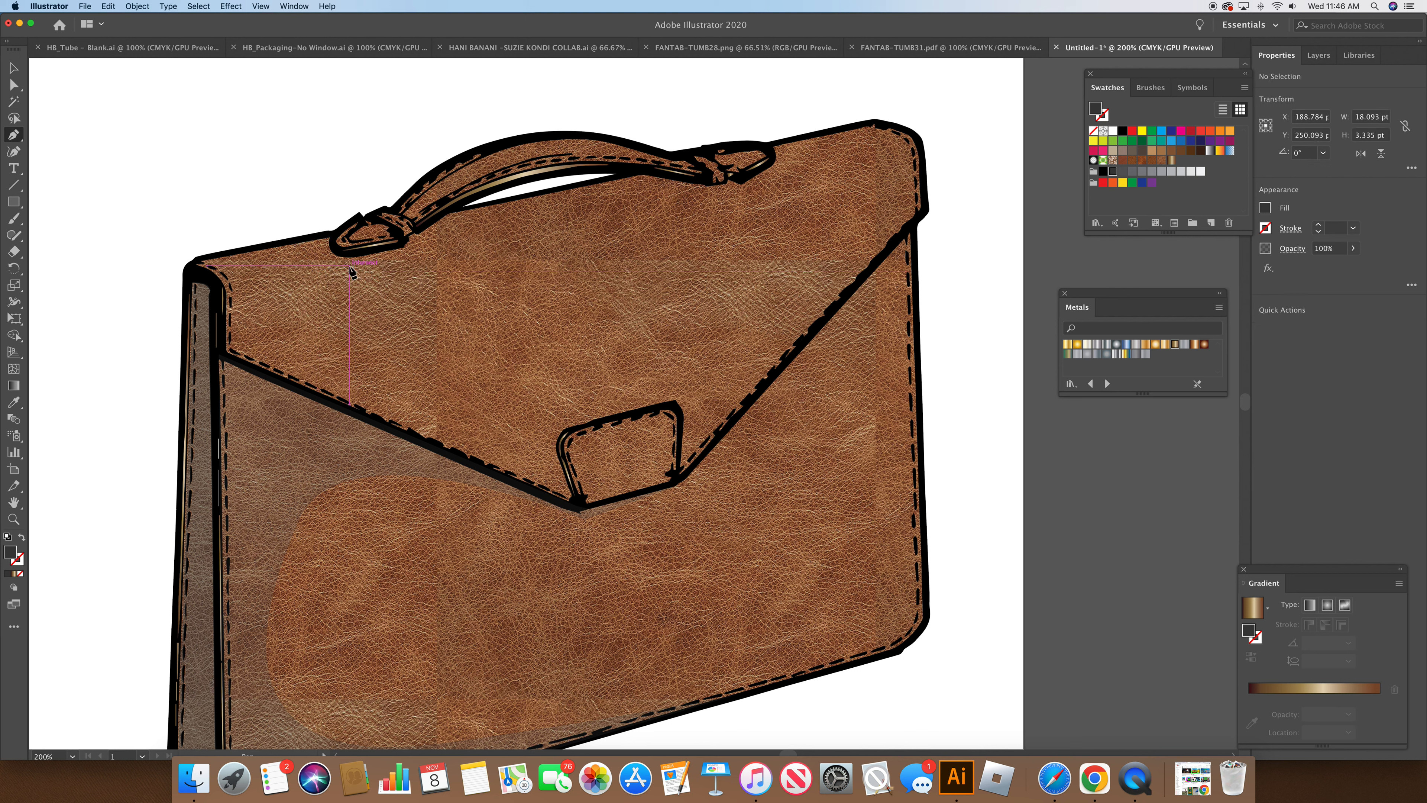
Start a handle shadow path with the Pen tool, curving beneath the handle's left tab and extending to its right base
click(330, 237)
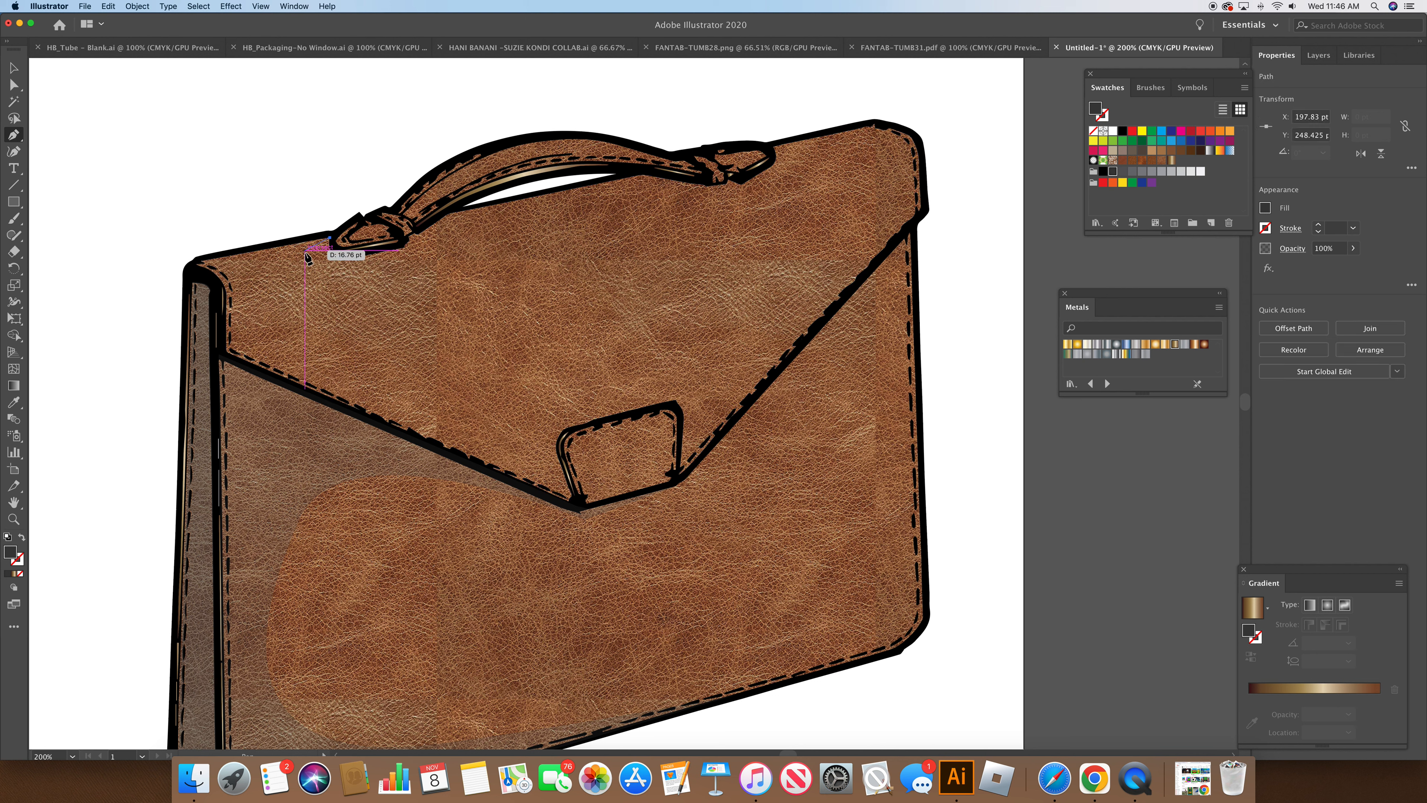
drag(311, 253, 417, 248)
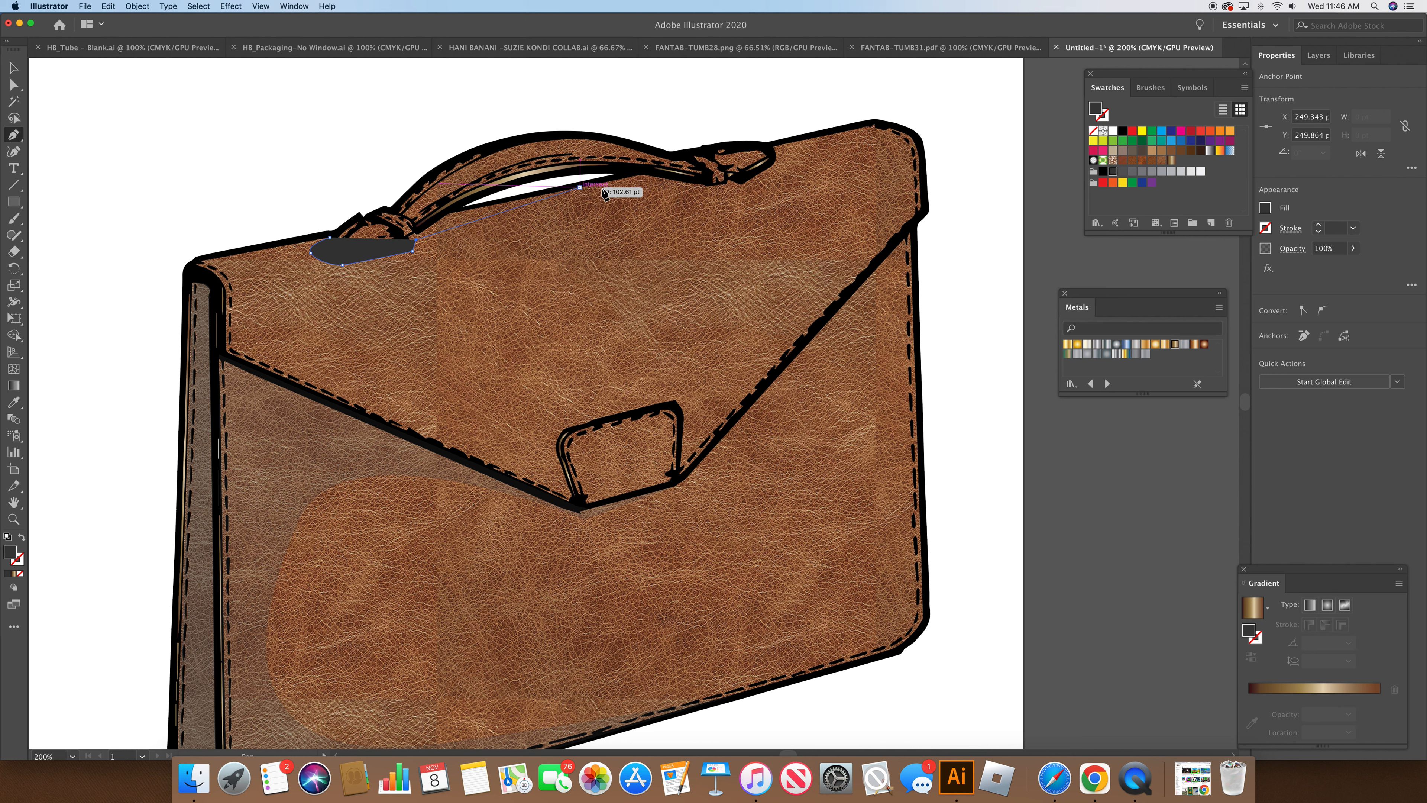
click(707, 185)
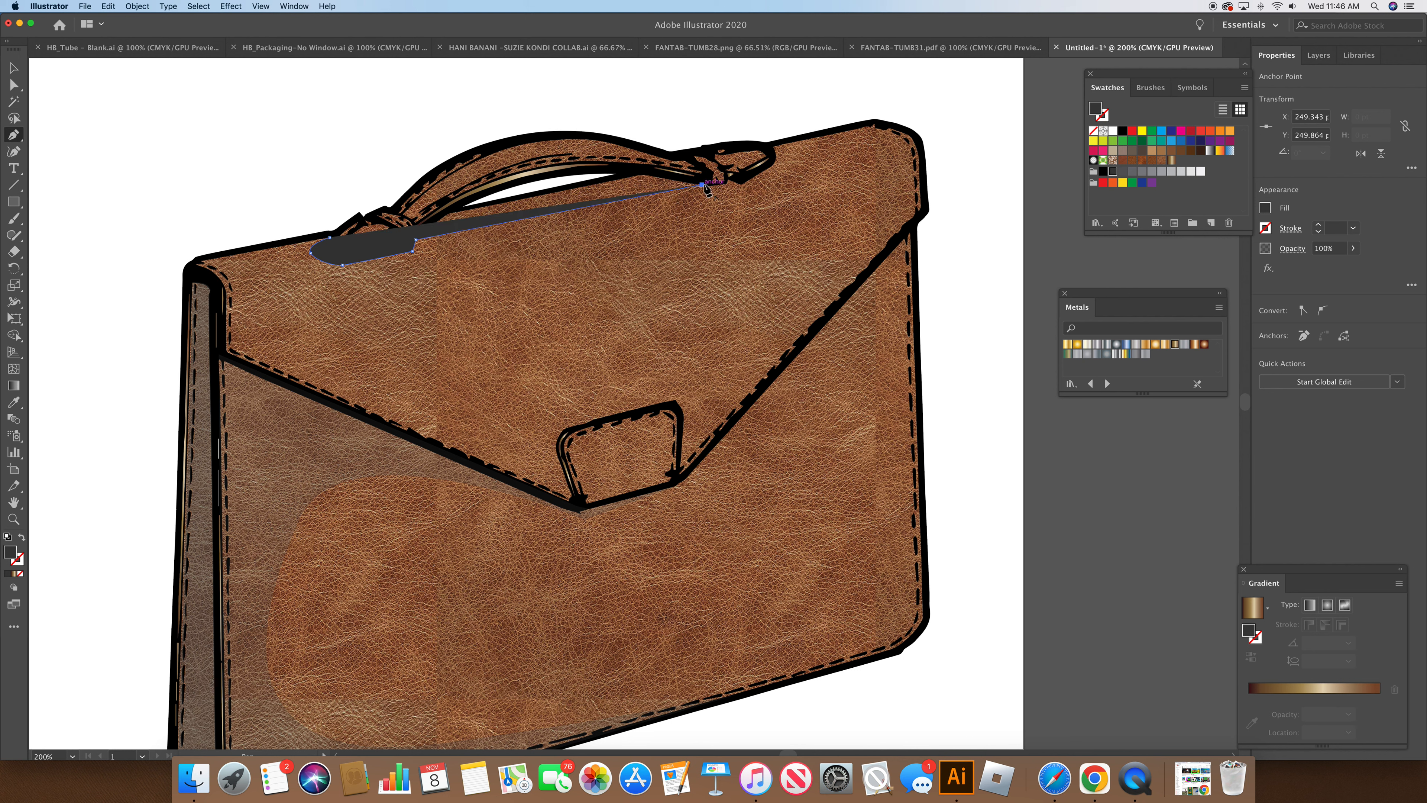
Continue the shadow path back along the flap's top edge to the handle's left base
click(642, 175)
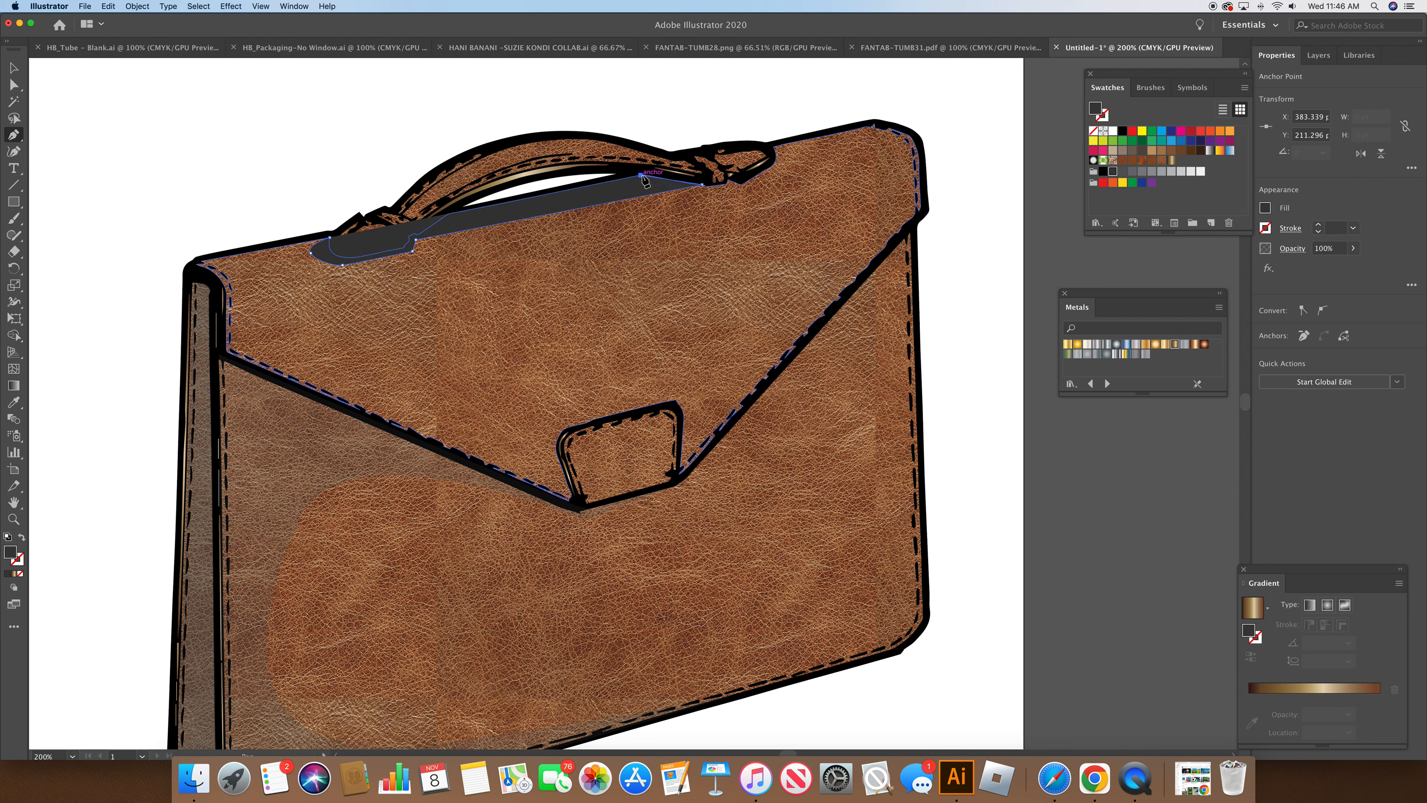
click(454, 212)
click(446, 215)
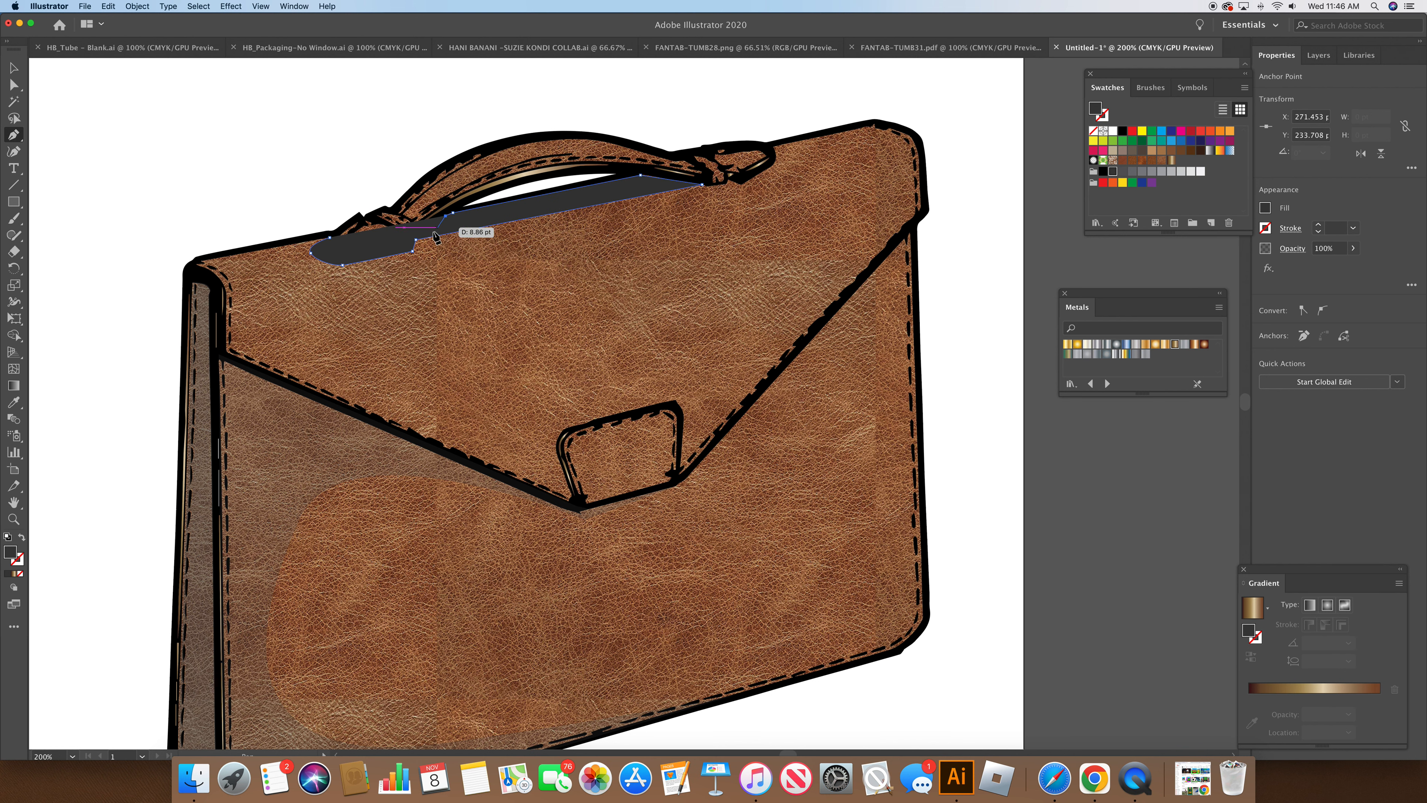
click(415, 233)
click(410, 241)
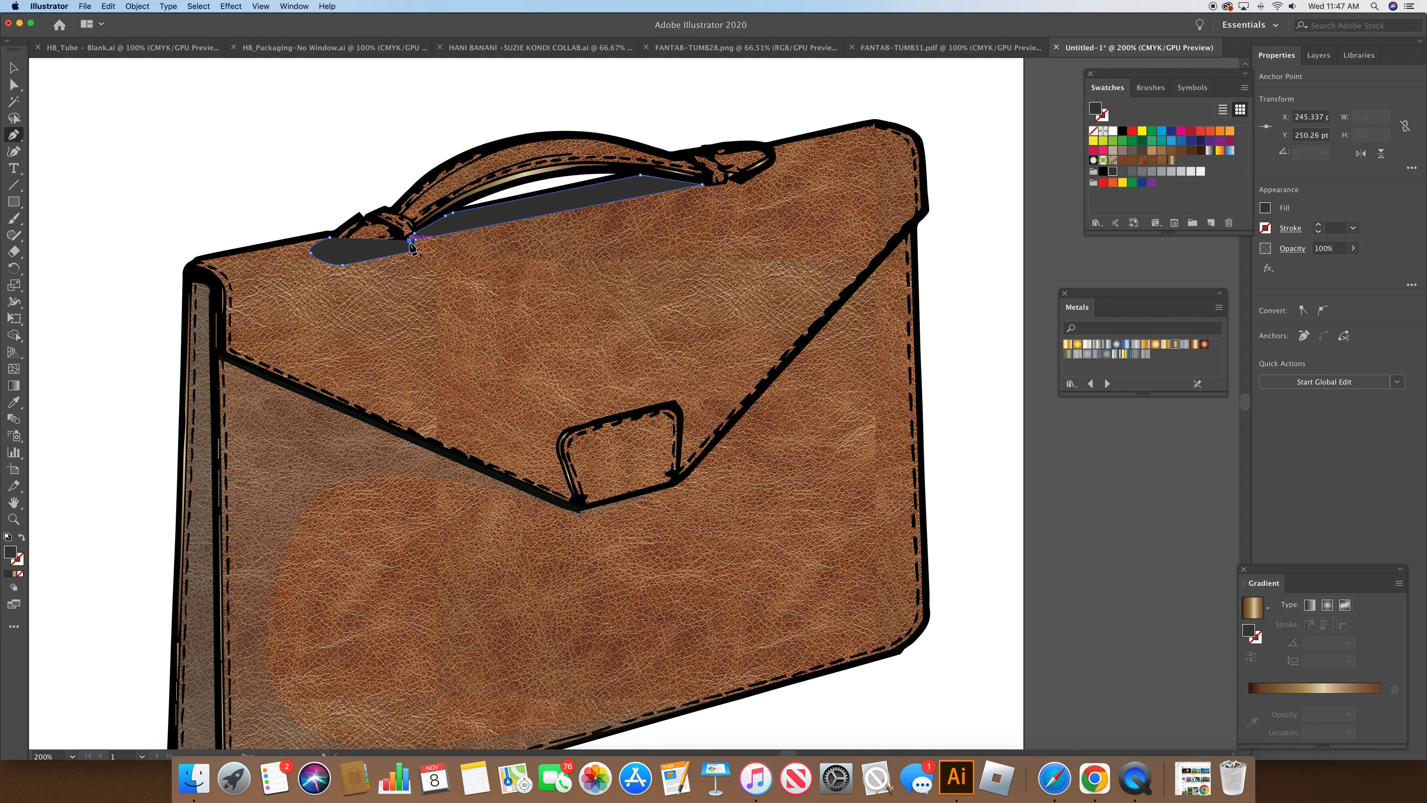
Follow the lower edge of the handle's left tab and close the shadow path at its starting anchor
click(410, 245)
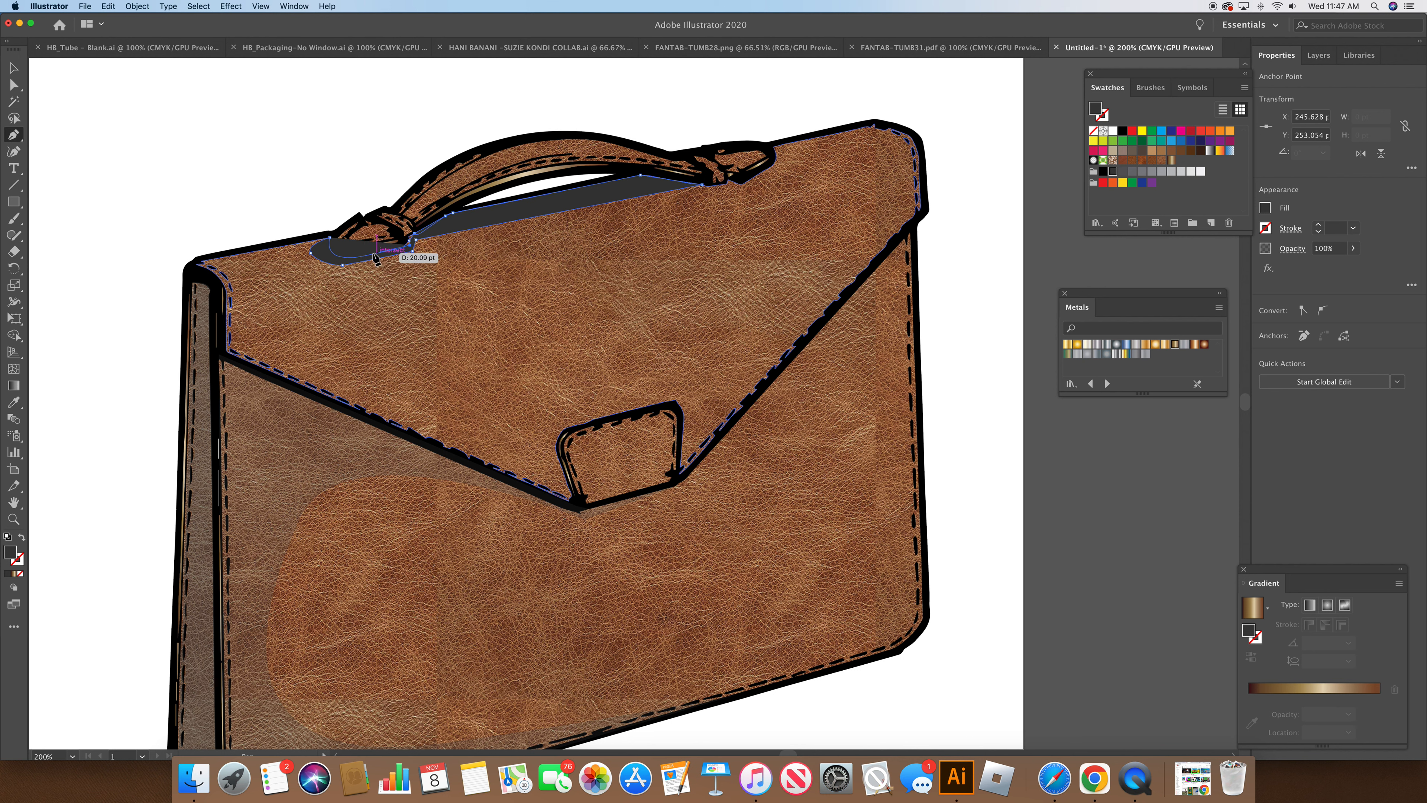
click(355, 260)
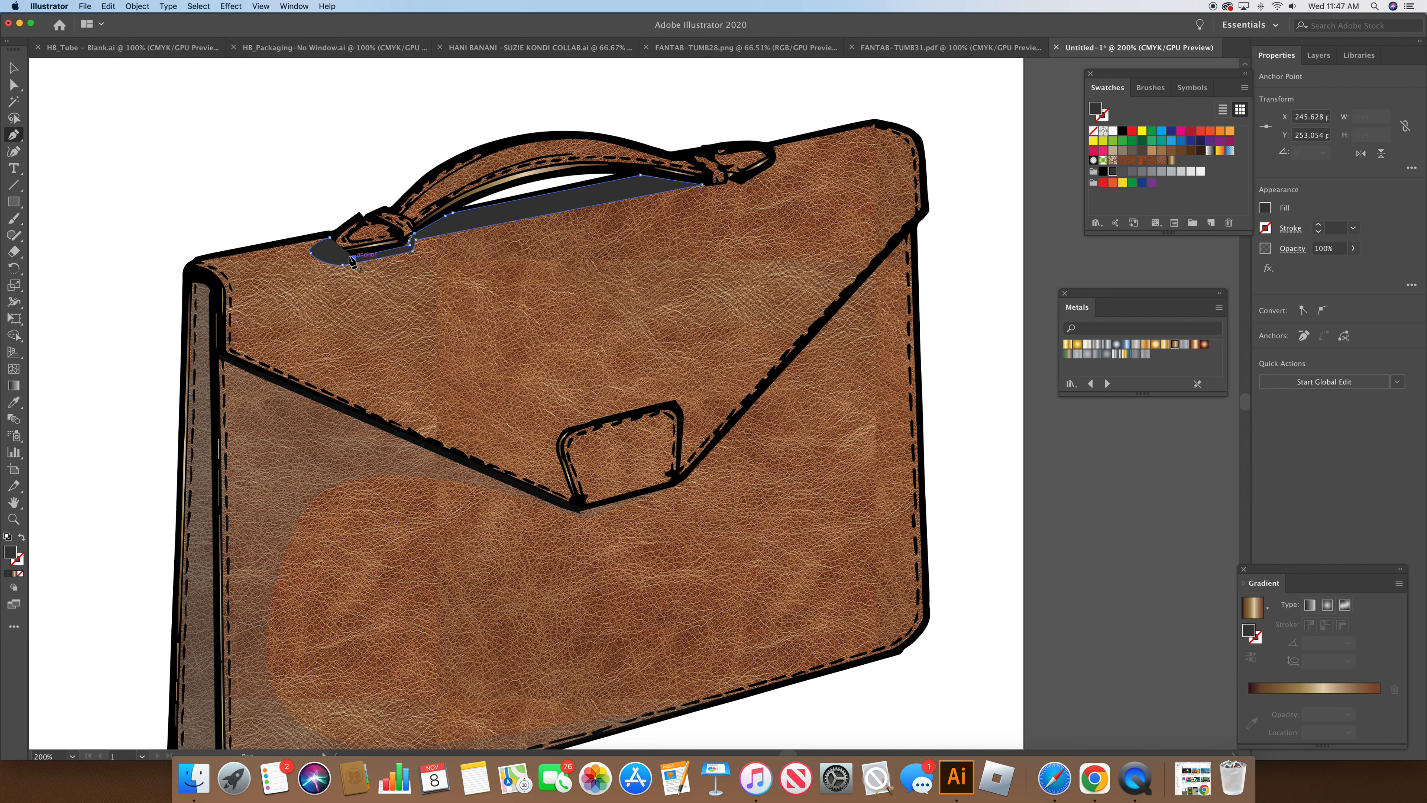
drag(334, 254, 329, 246)
click(330, 239)
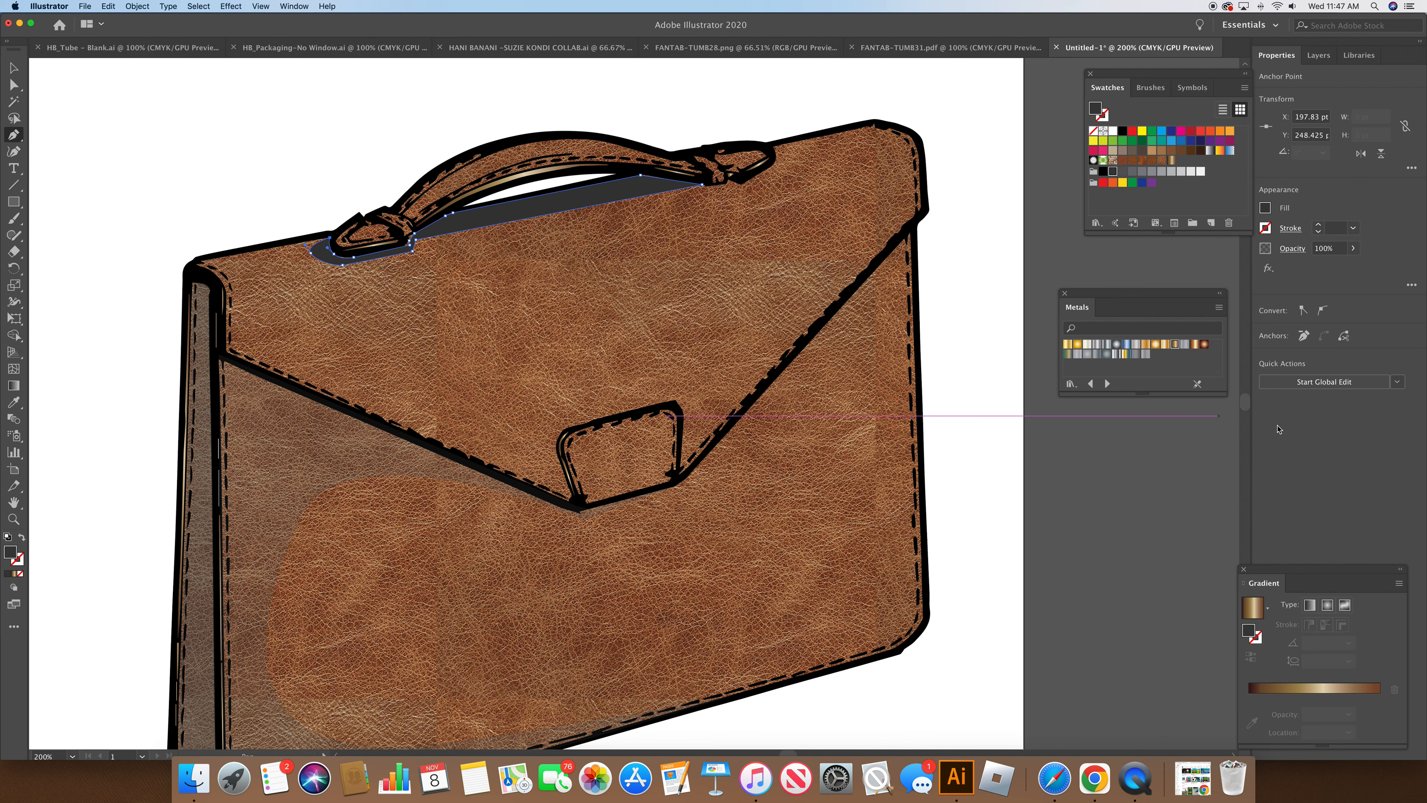
Set the handle shadow's opacity to 60%, fill it with the C=0 M=0 Y=0 K=100 black swatch, and deselect it
click(1293, 248)
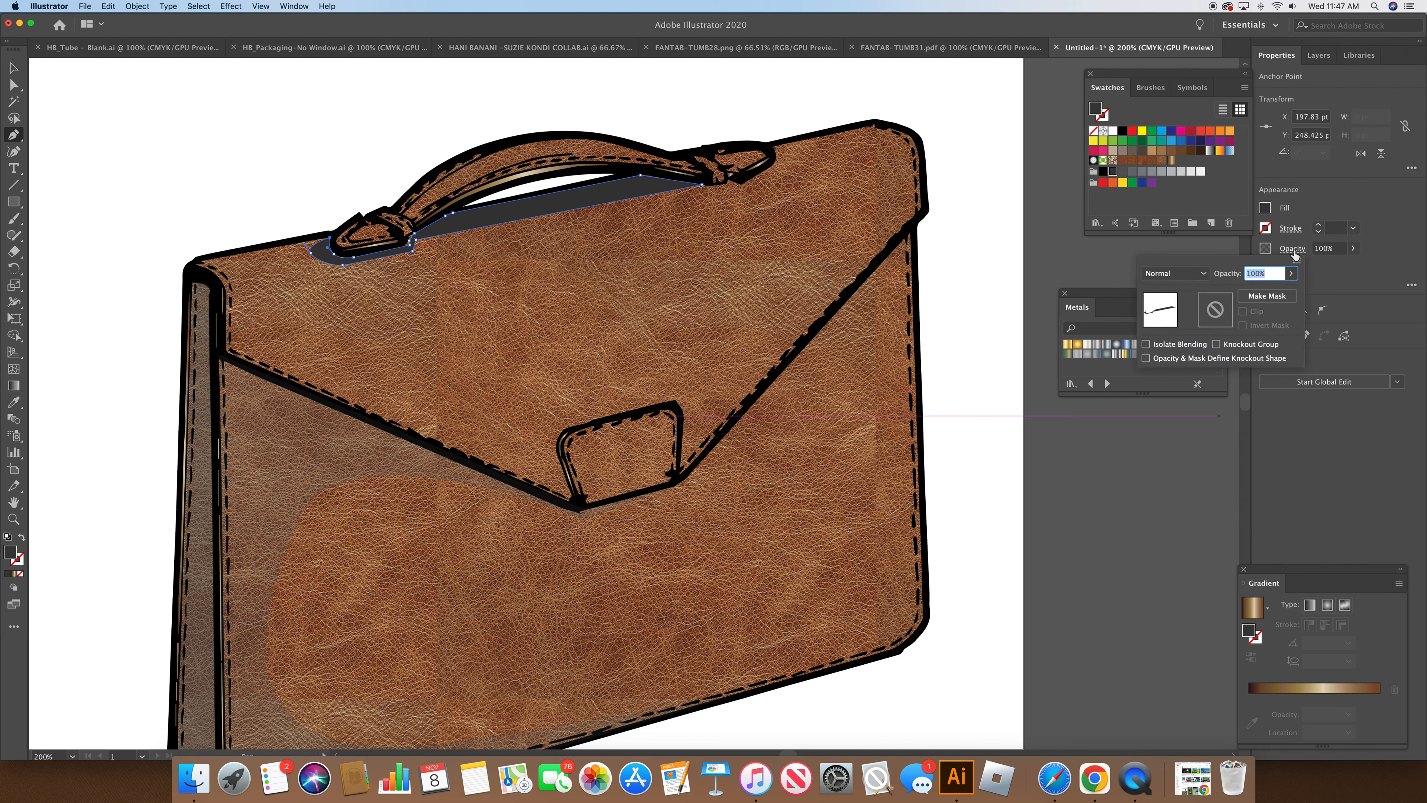
click(1291, 274)
mouse_move(1291, 296)
mouse_down()
mouse_move(1243, 296)
mouse_move(1272, 295)
mouse_up()
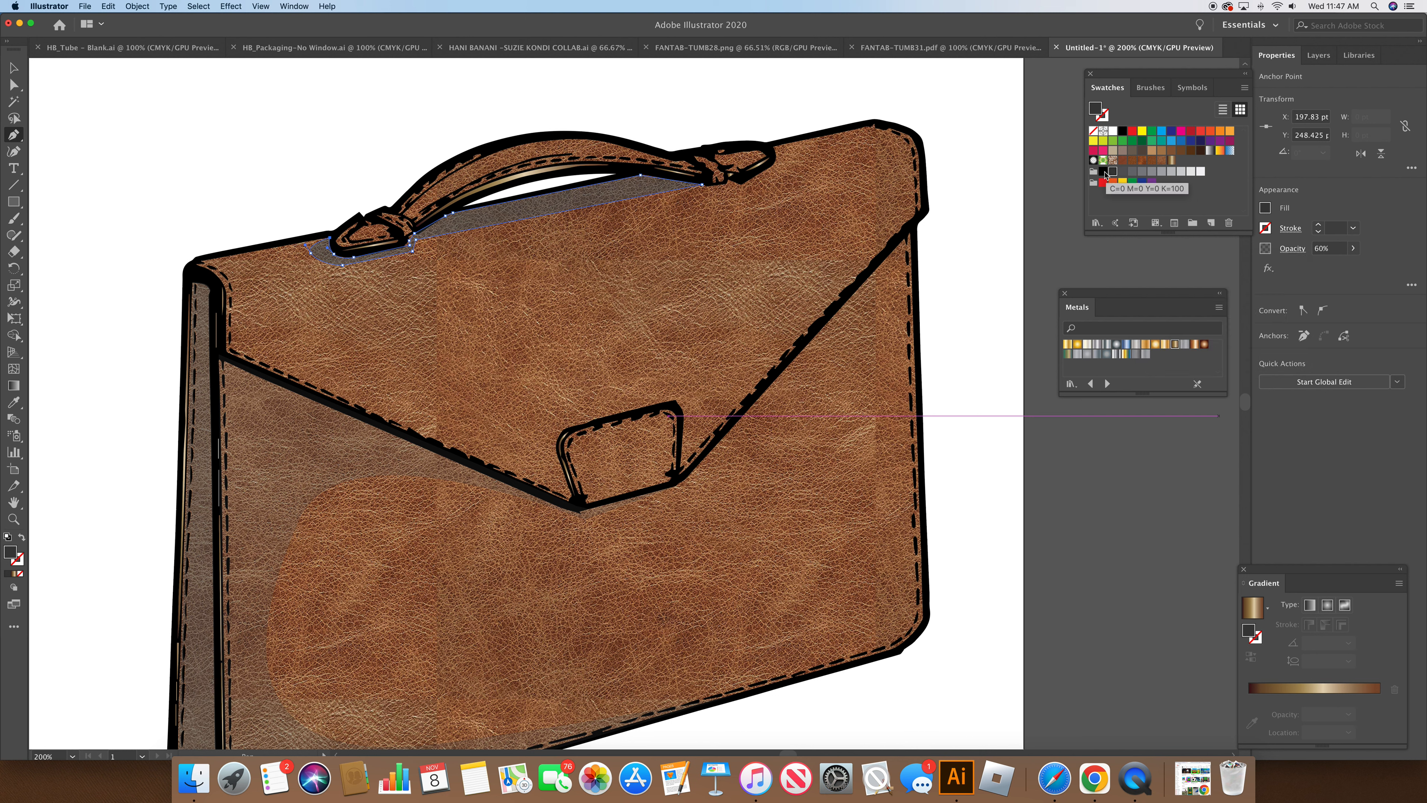
click(1103, 174)
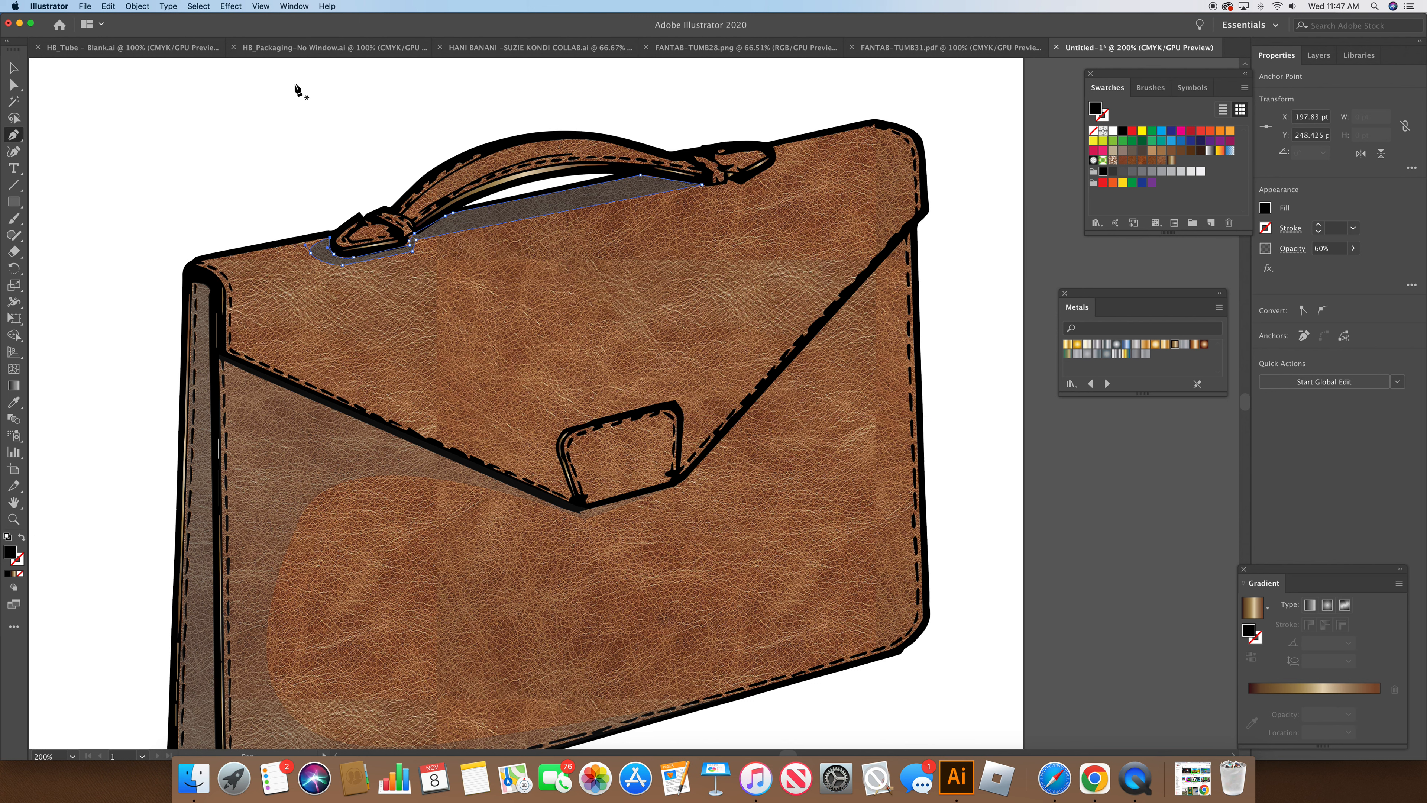
click(14, 68)
click(109, 98)
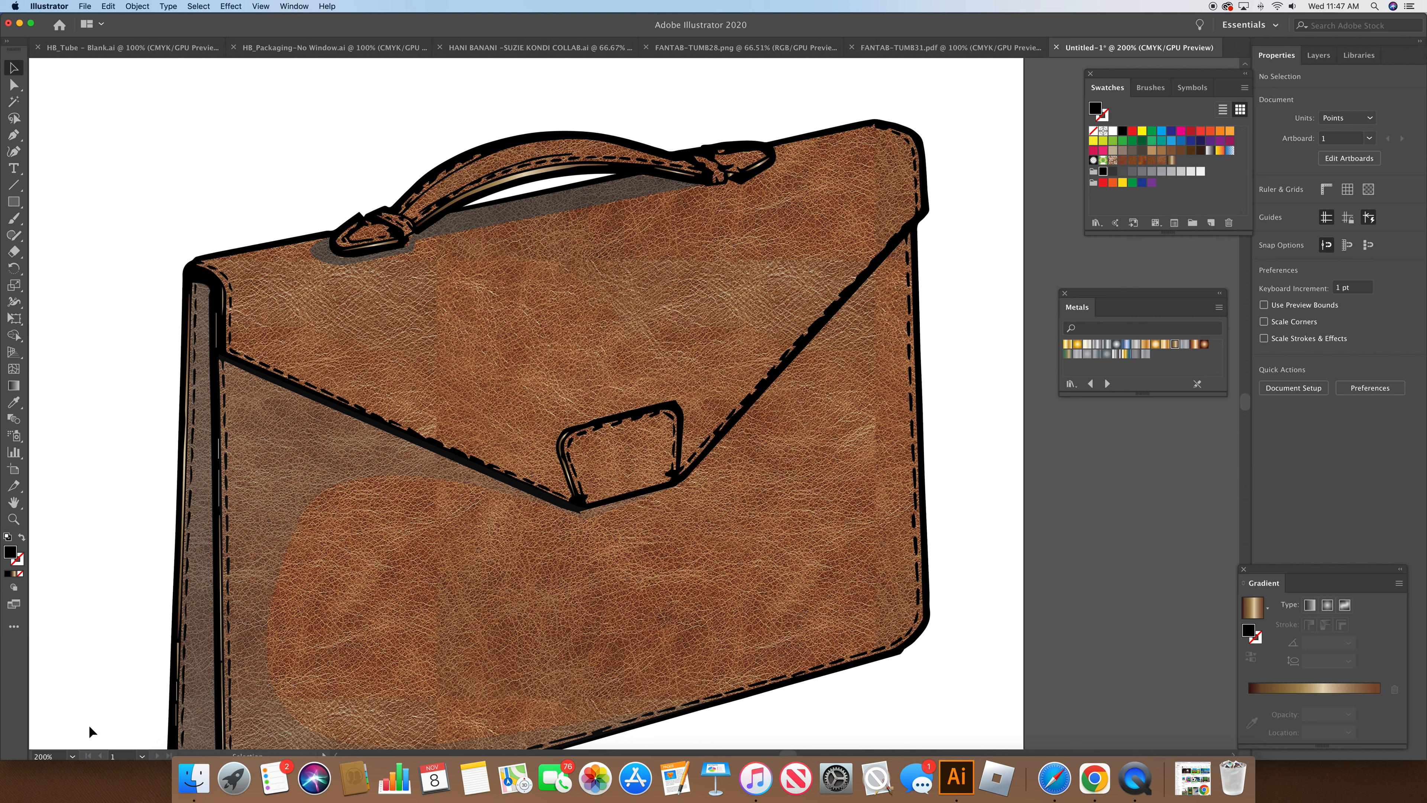
Adjust the handle shadow's anchors along the left tab's lower edge with Direct Selection to fit the tab's outline
click(72, 756)
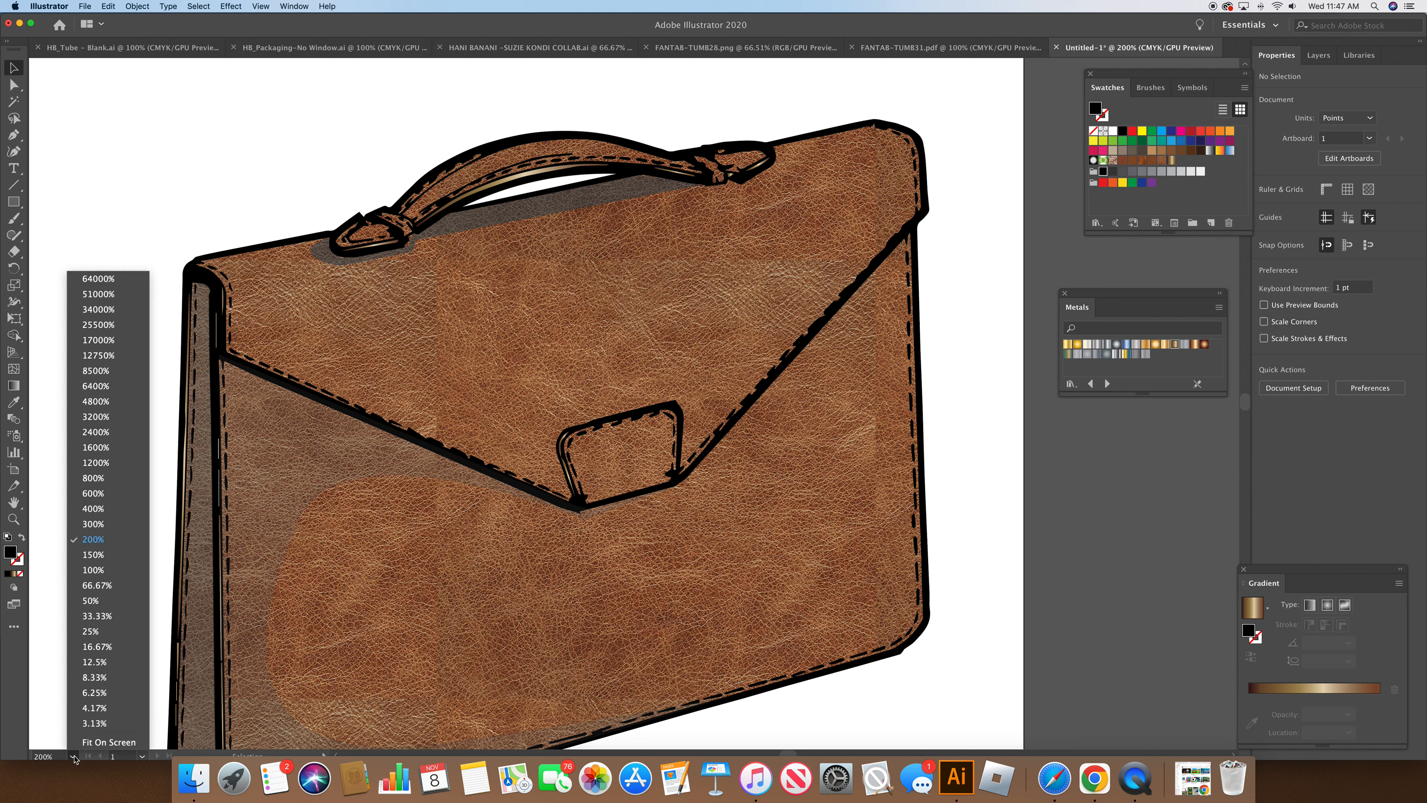
click(122, 507)
scroll(225, 360, up, 4)
scroll(228, 355, up, 7)
scroll(169, 337, left, 3)
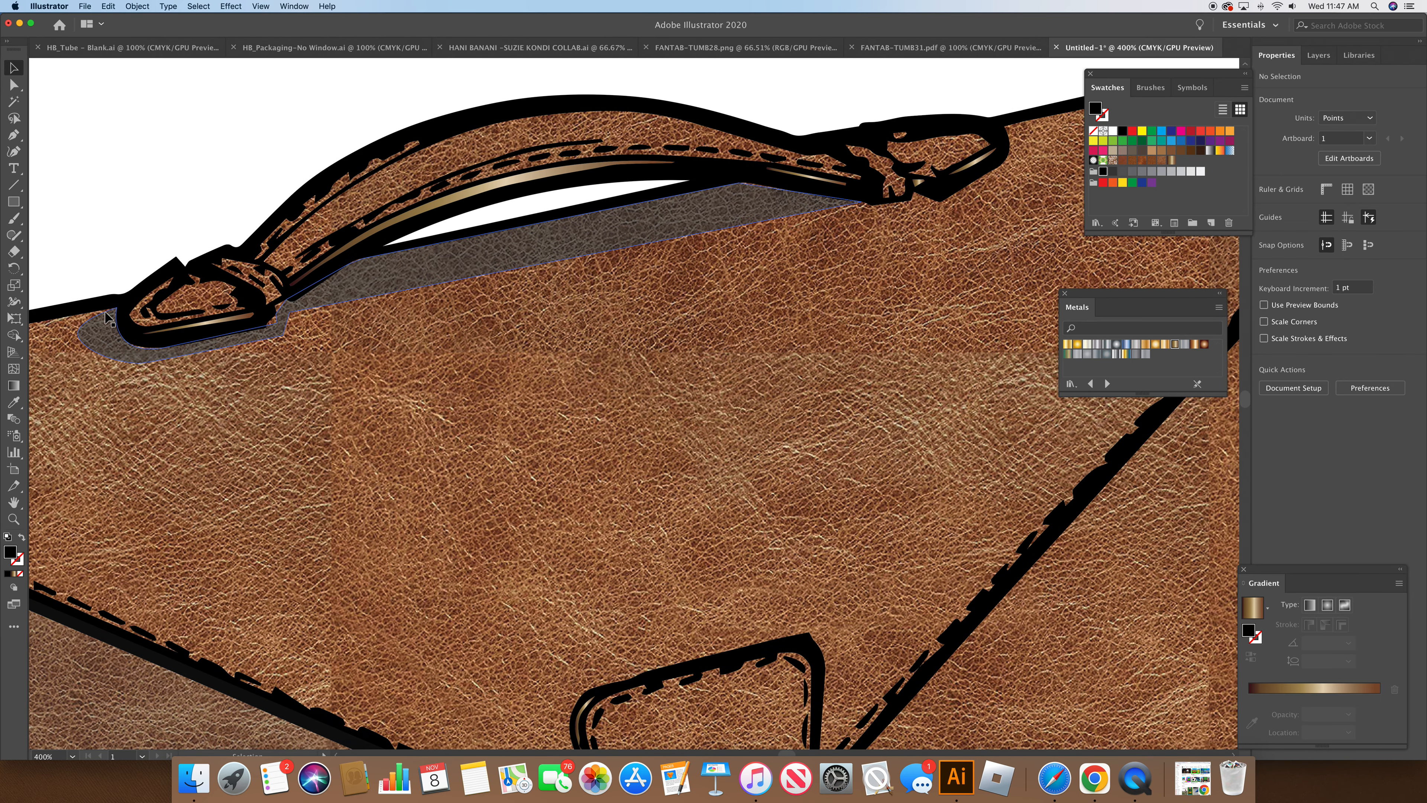
click(164, 353)
click(13, 87)
click(165, 347)
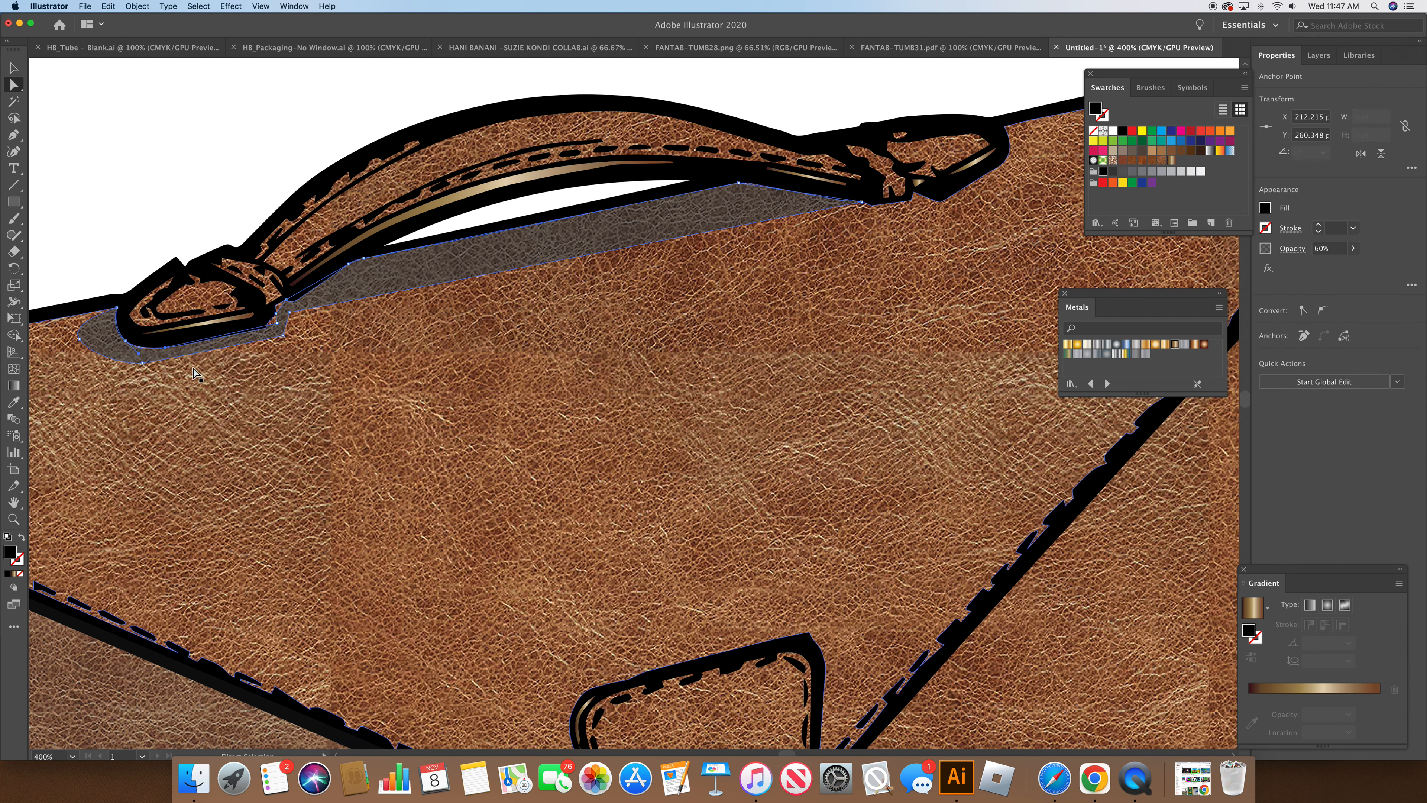
drag(140, 354, 133, 349)
click(278, 322)
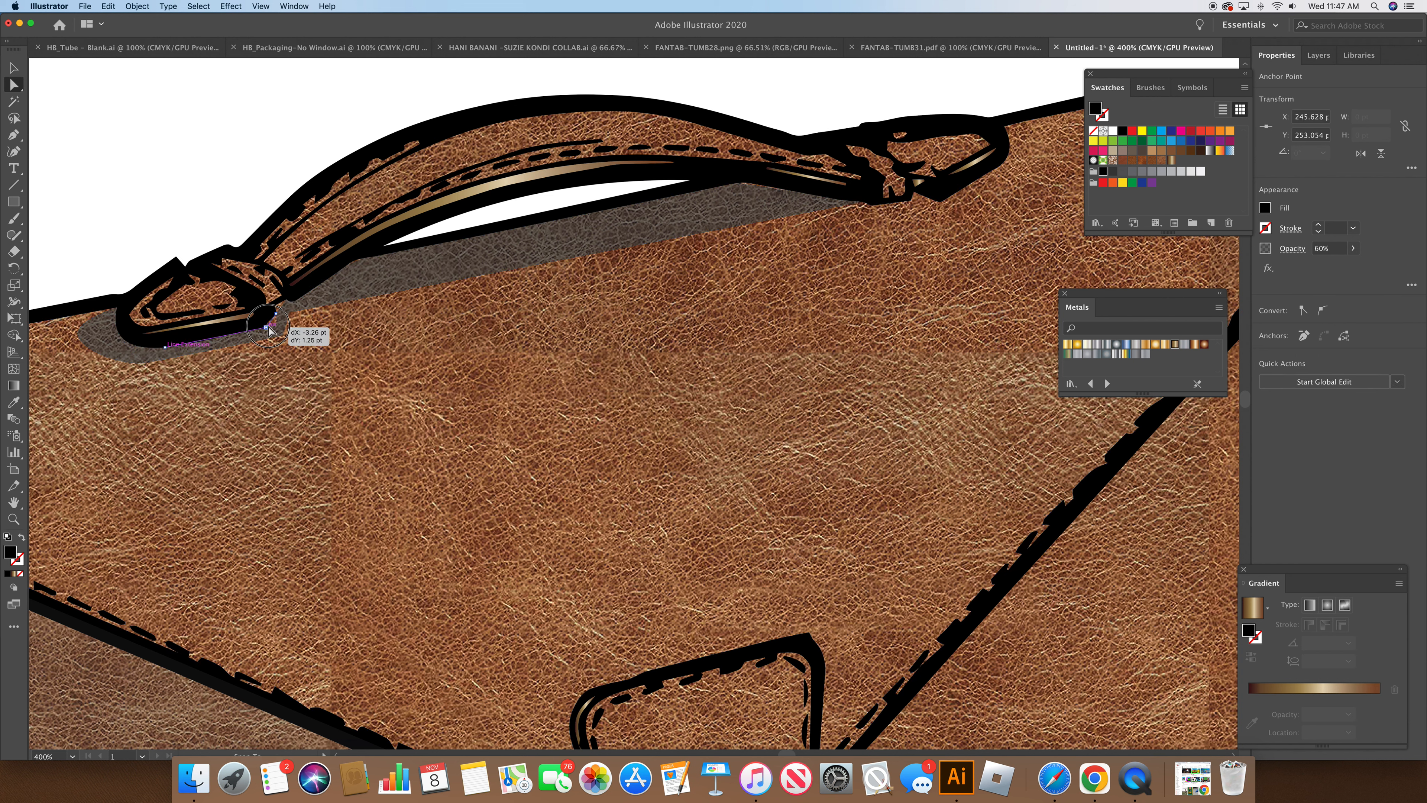
drag(279, 320, 288, 299)
click(322, 337)
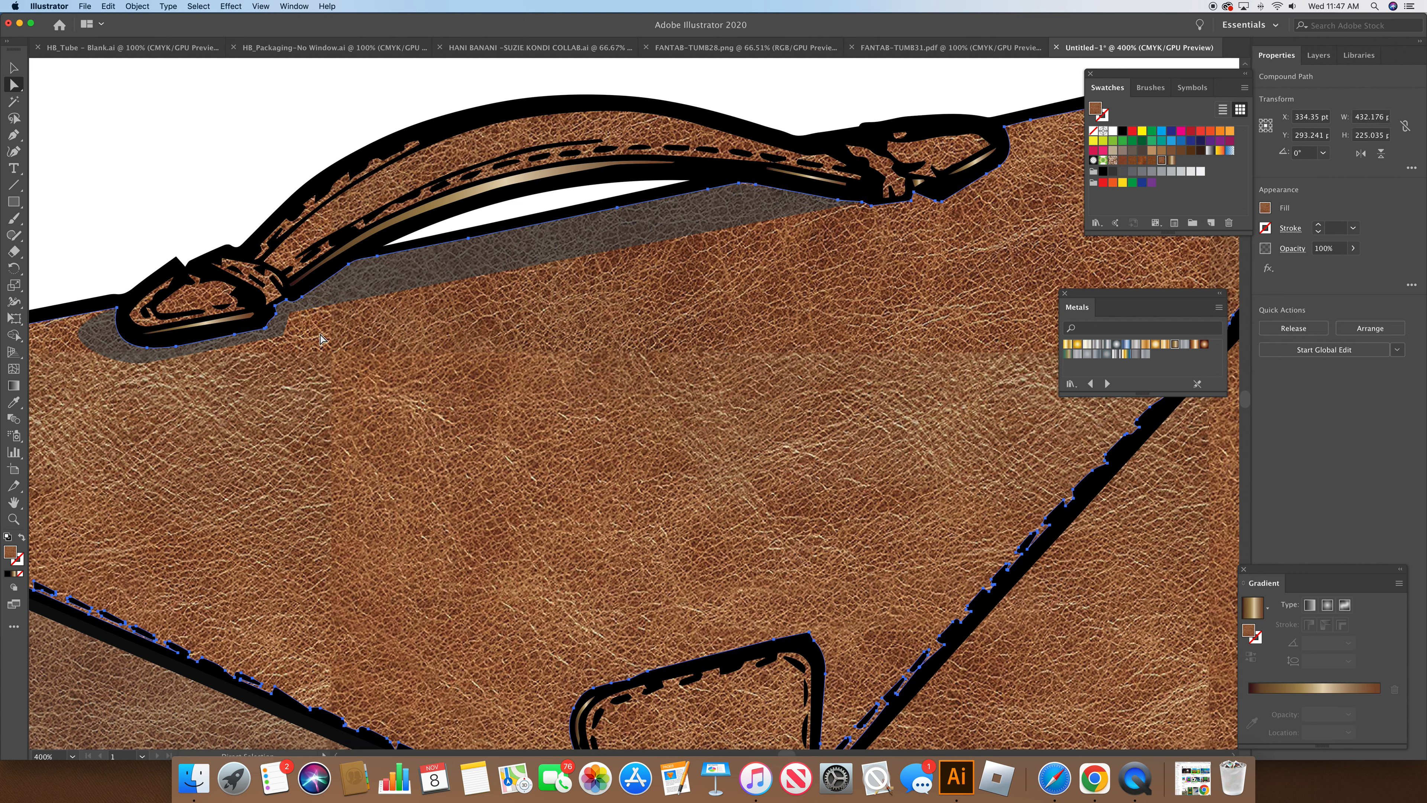
Move the handle shadow's outer left anchors inward to narrow the shadow around the tab
click(105, 345)
mouse_move(73, 342)
mouse_down()
mouse_move(60, 315)
mouse_move(97, 339)
mouse_up()
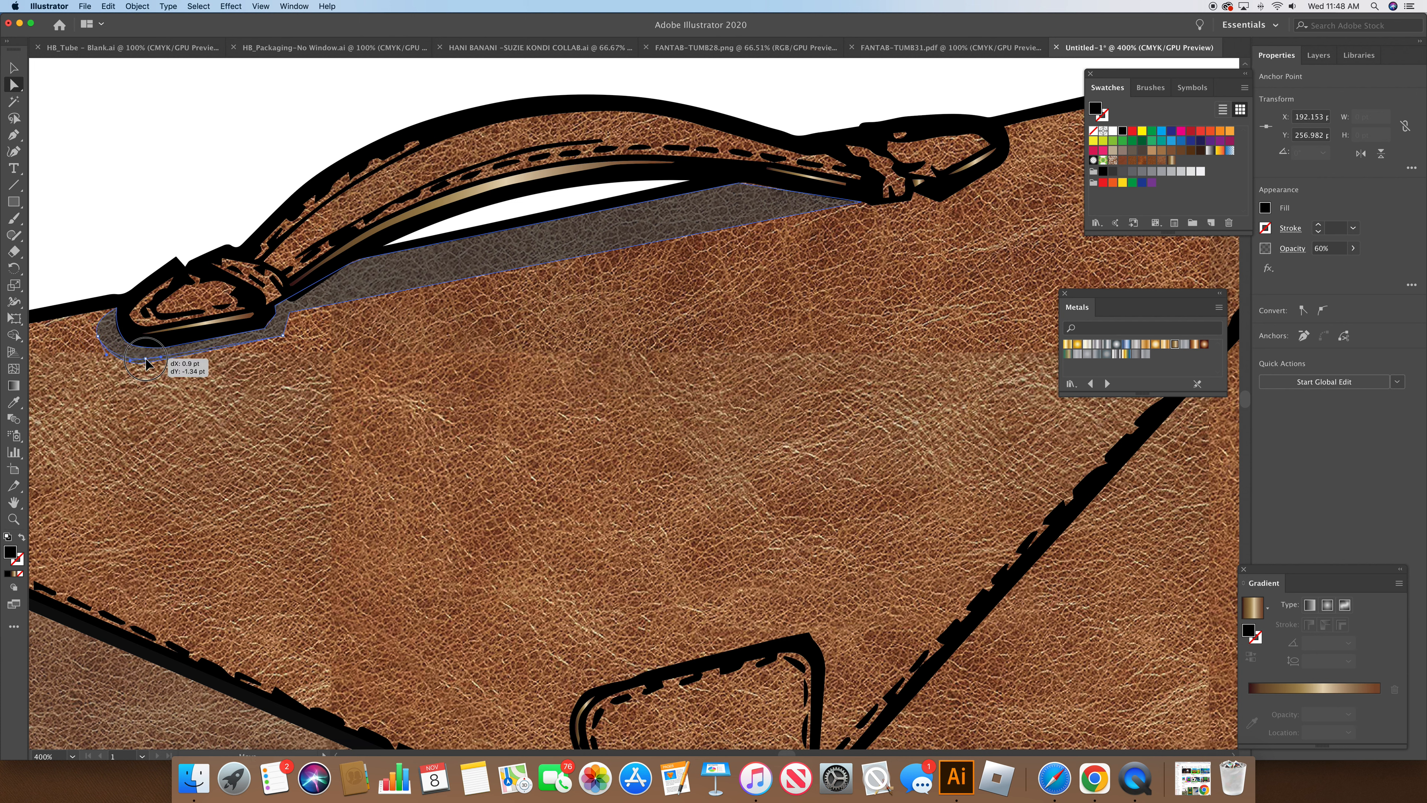
click(158, 378)
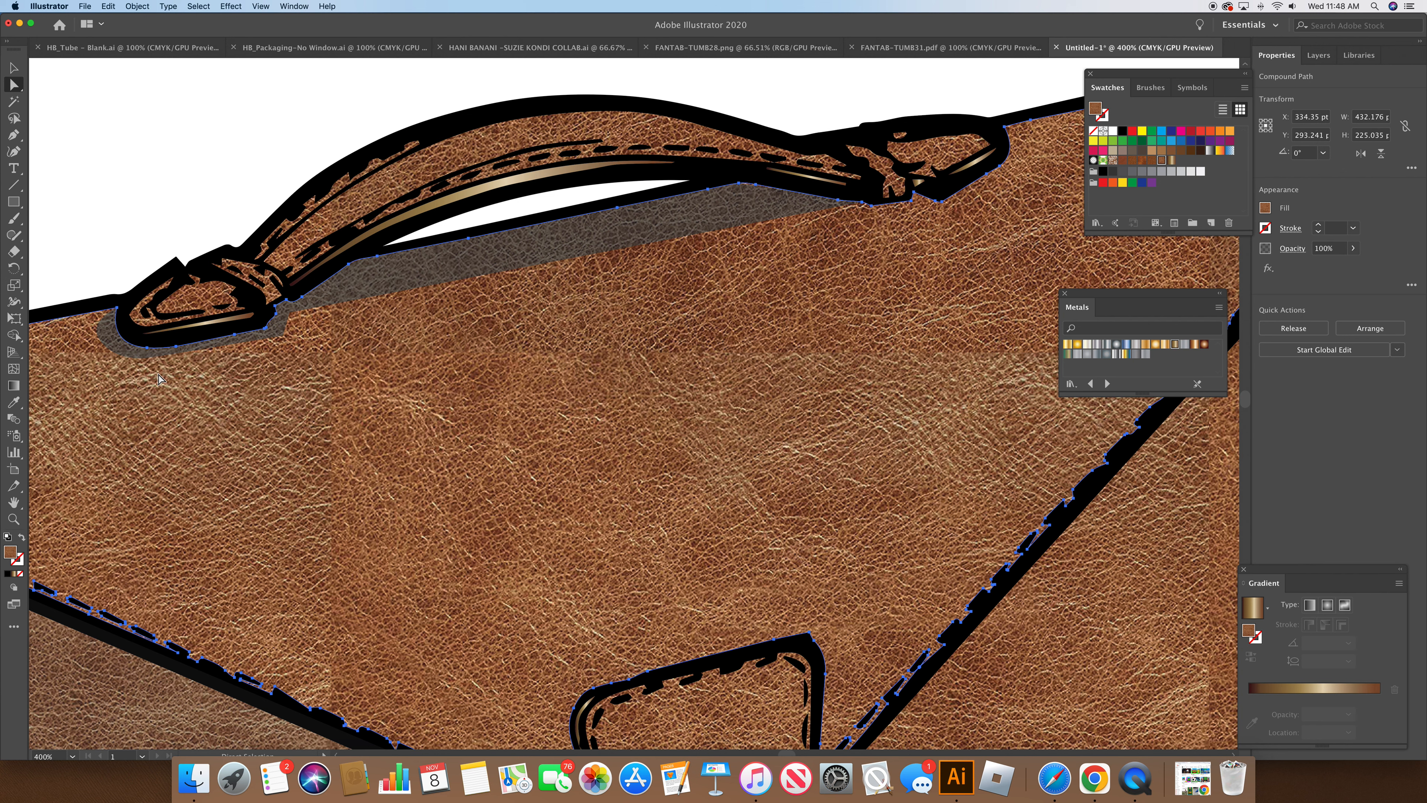
scroll(158, 377, left, 3)
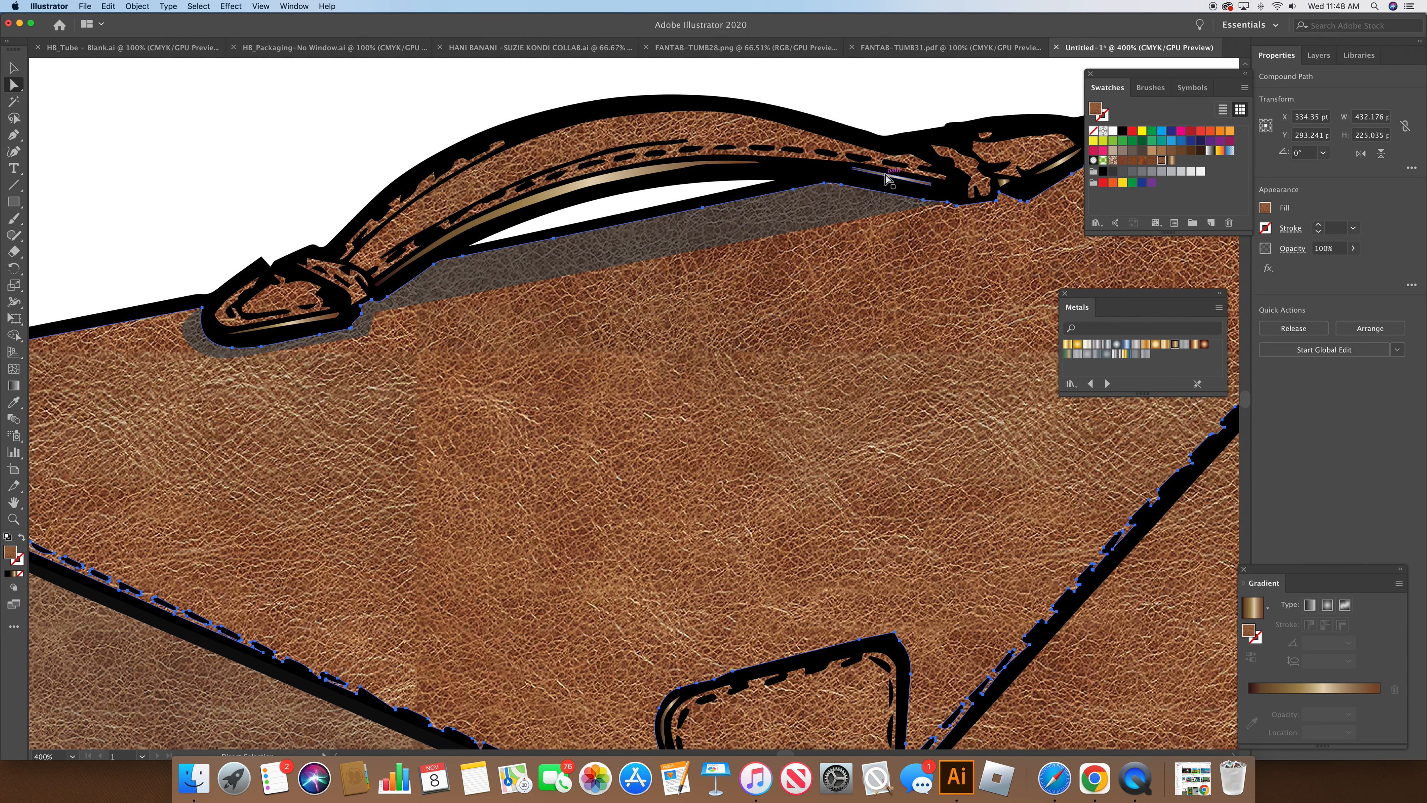
scroll(886, 179, down, 3)
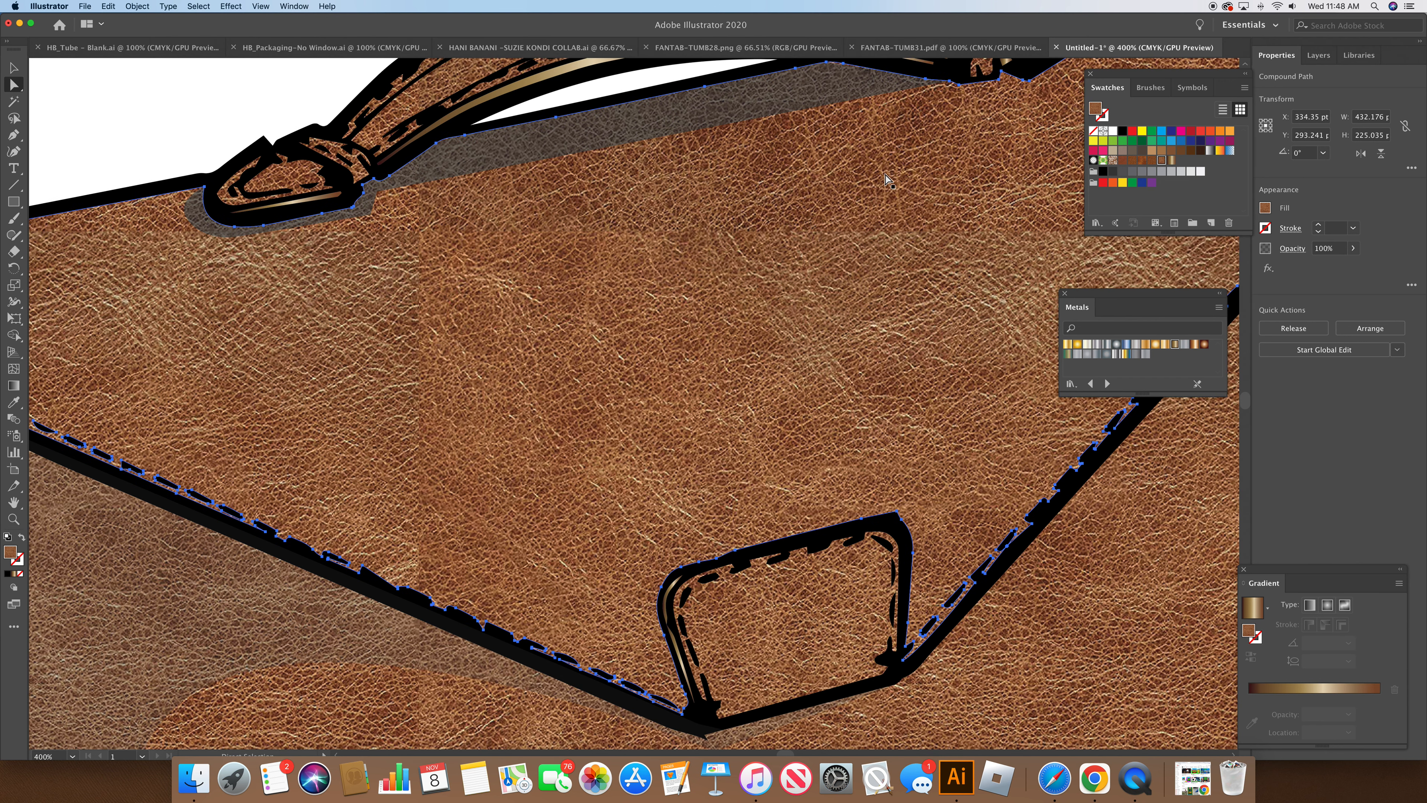
Move the handle shadow's outer left anchor slightly outward and upward beside the left tab, and deselect the shadow
scroll(885, 175, down, 2)
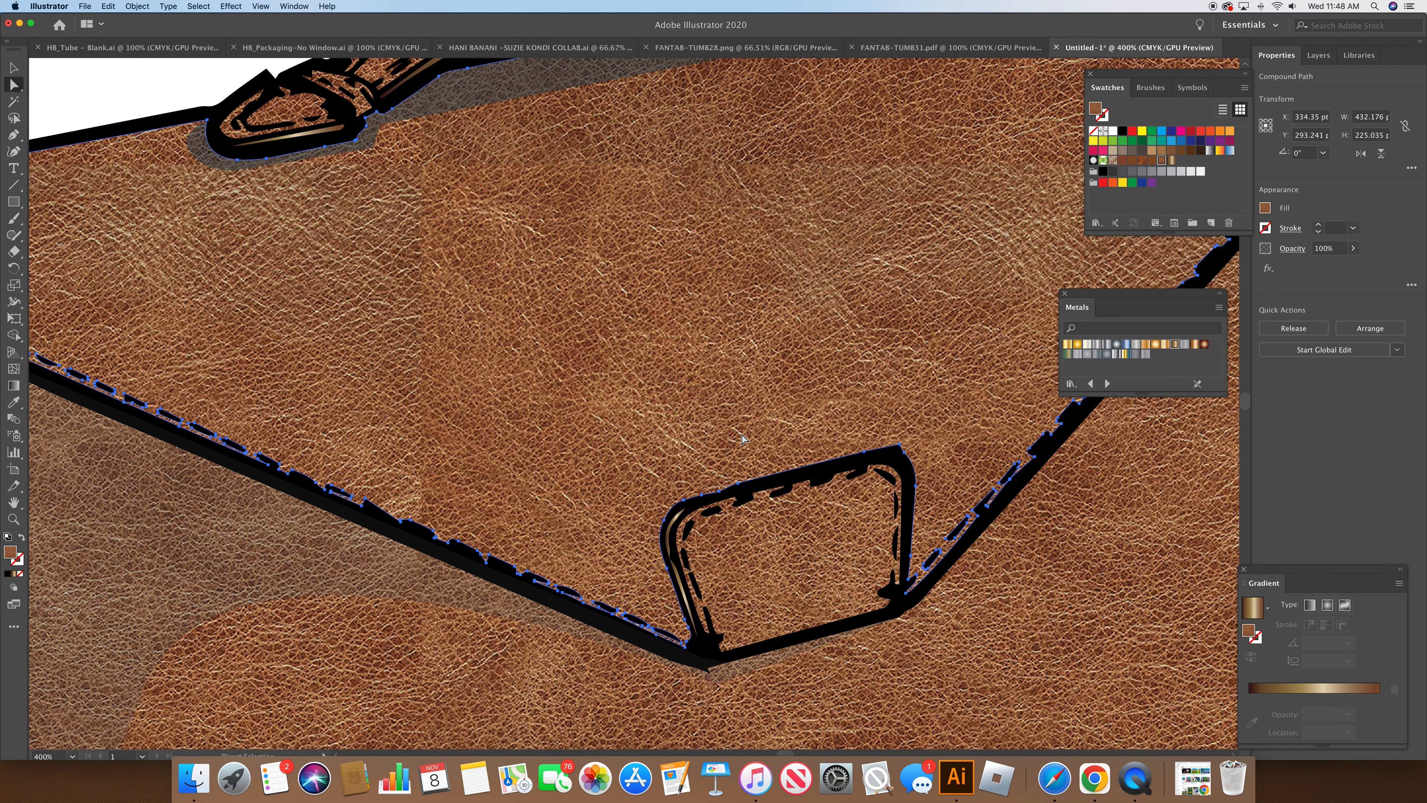
click(190, 151)
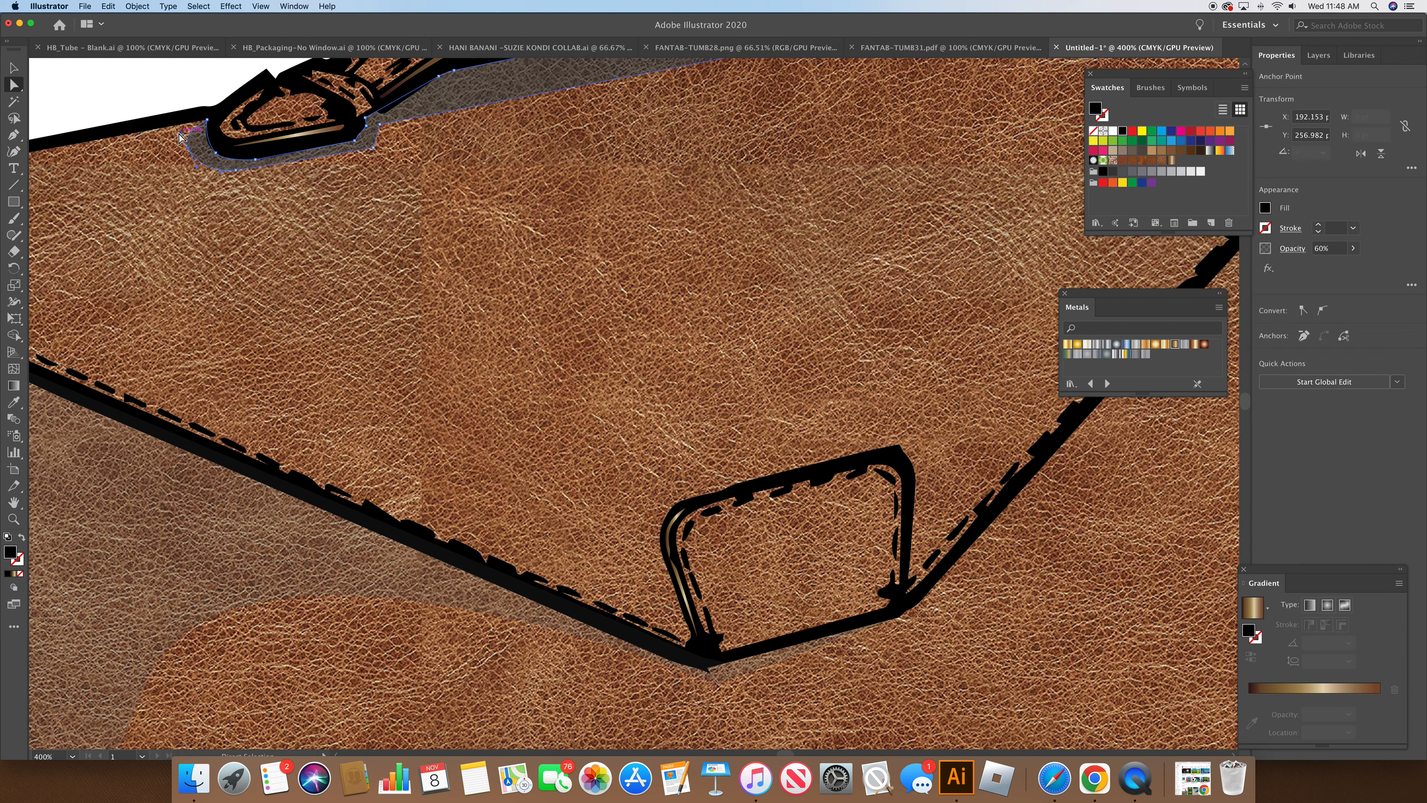
drag(190, 151, 185, 144)
click(224, 215)
Draw a curved Pen path along the handle's upper stitching, from the upper left curve down to the left tab's joint
scroll(224, 215, up, 3)
scroll(223, 215, up, 3)
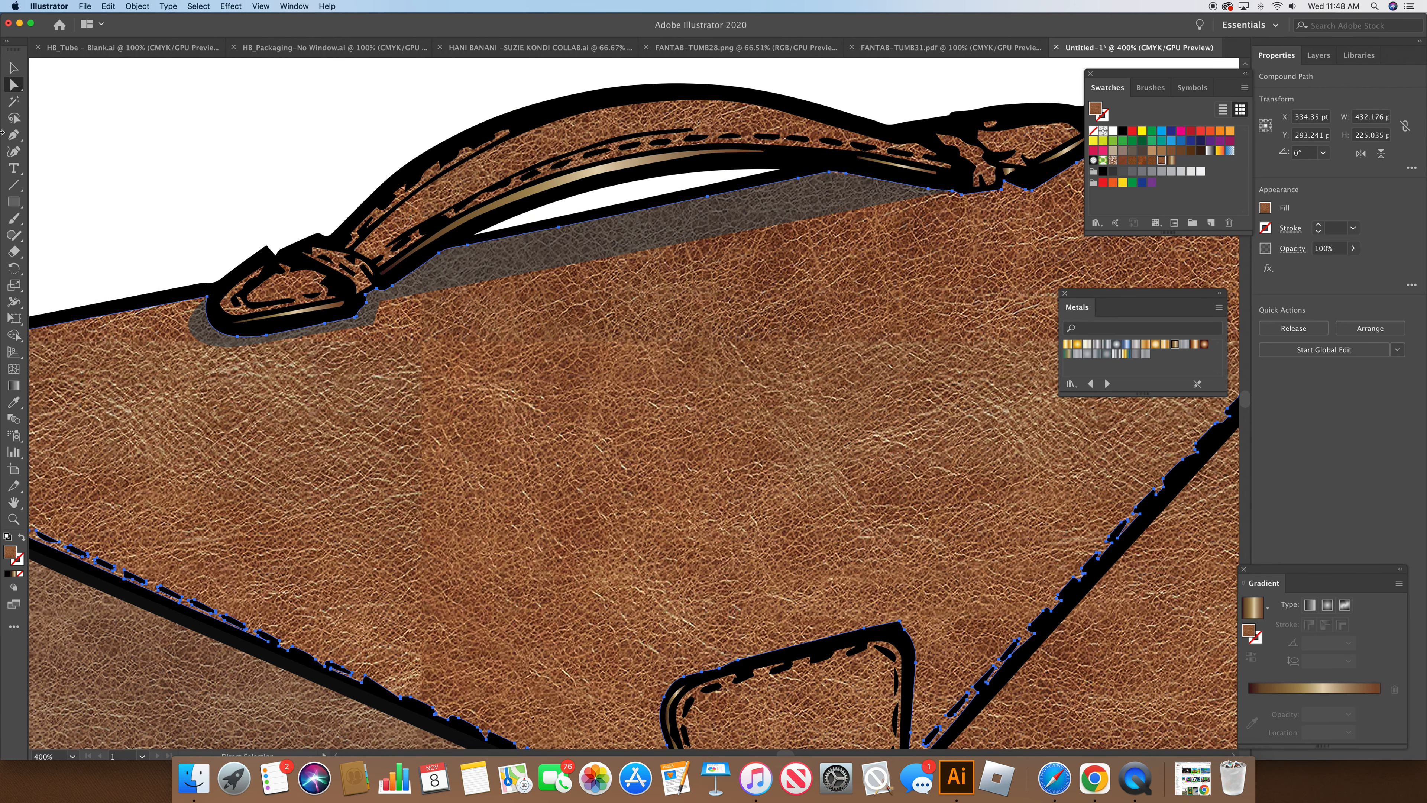
click(13, 135)
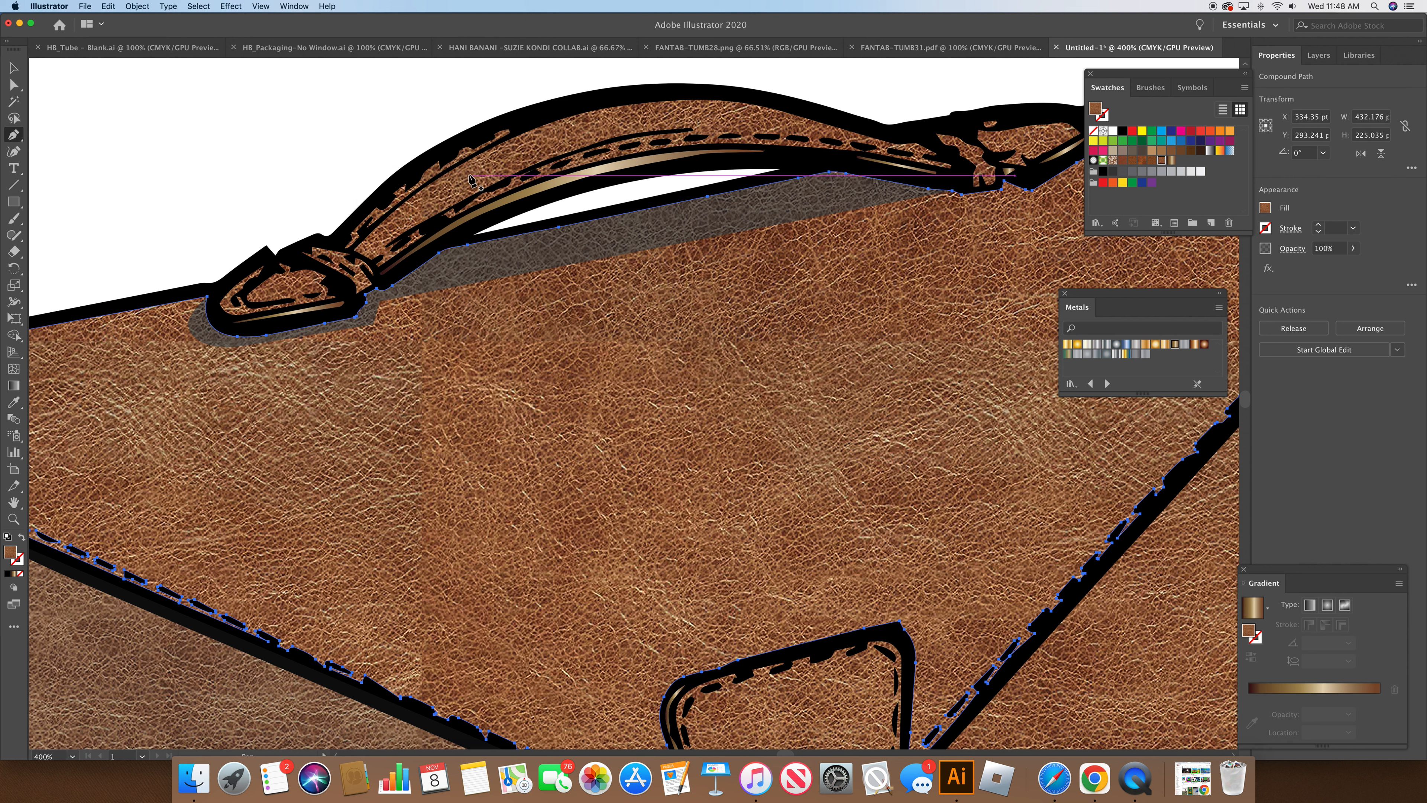
click(509, 129)
drag(345, 248, 293, 316)
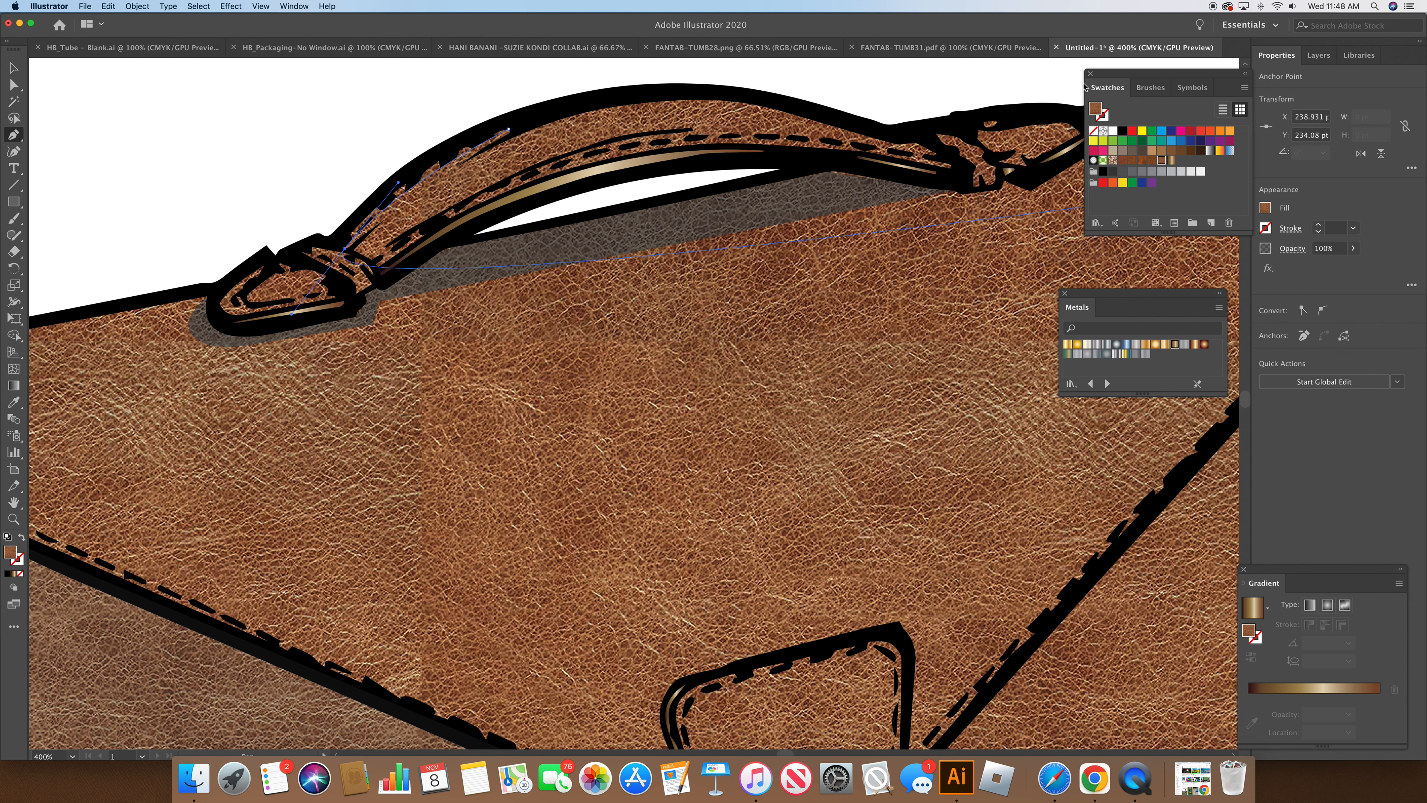
Give the handle's stitching path no fill, a black 3 pt stroke and 41% opacity, and deselect it
click(1093, 130)
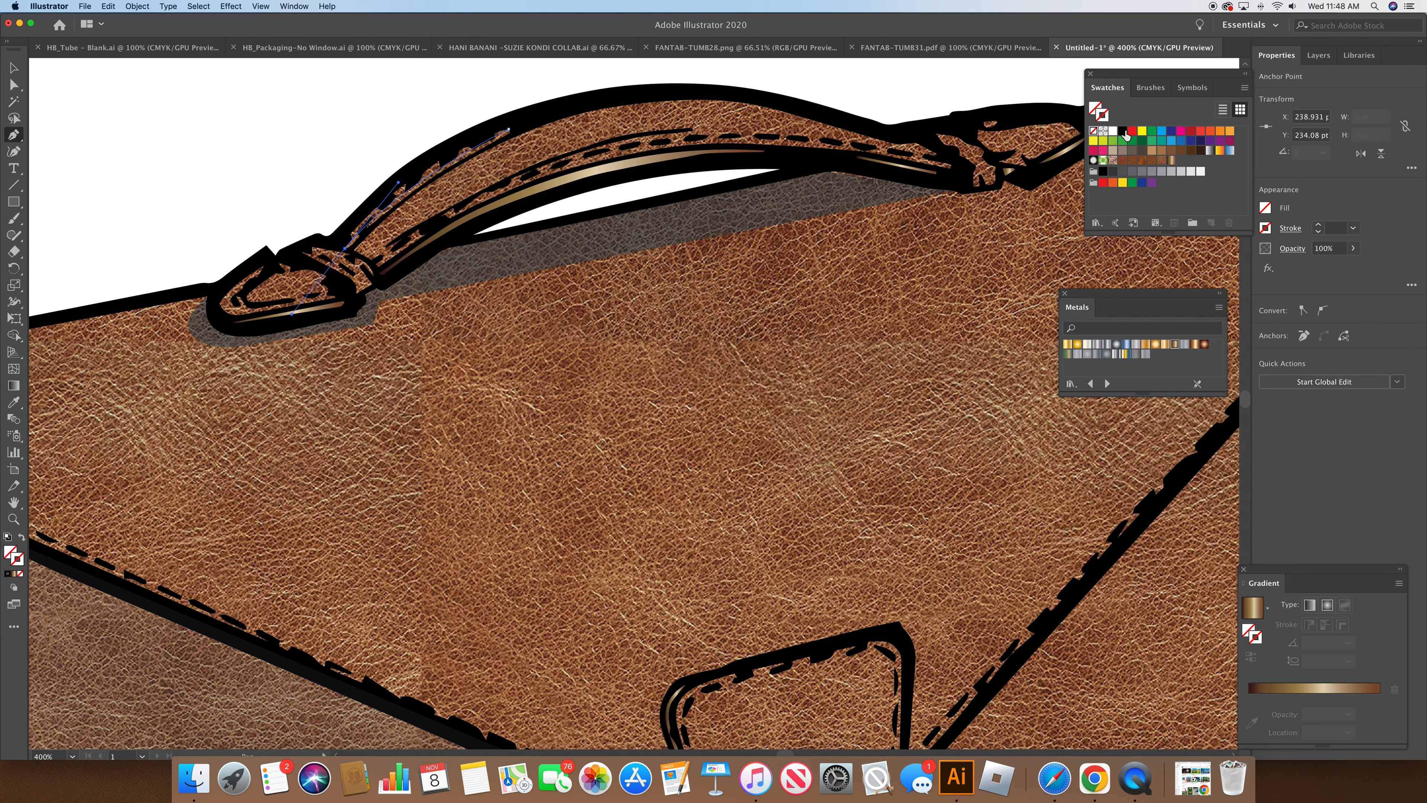
click(1122, 132)
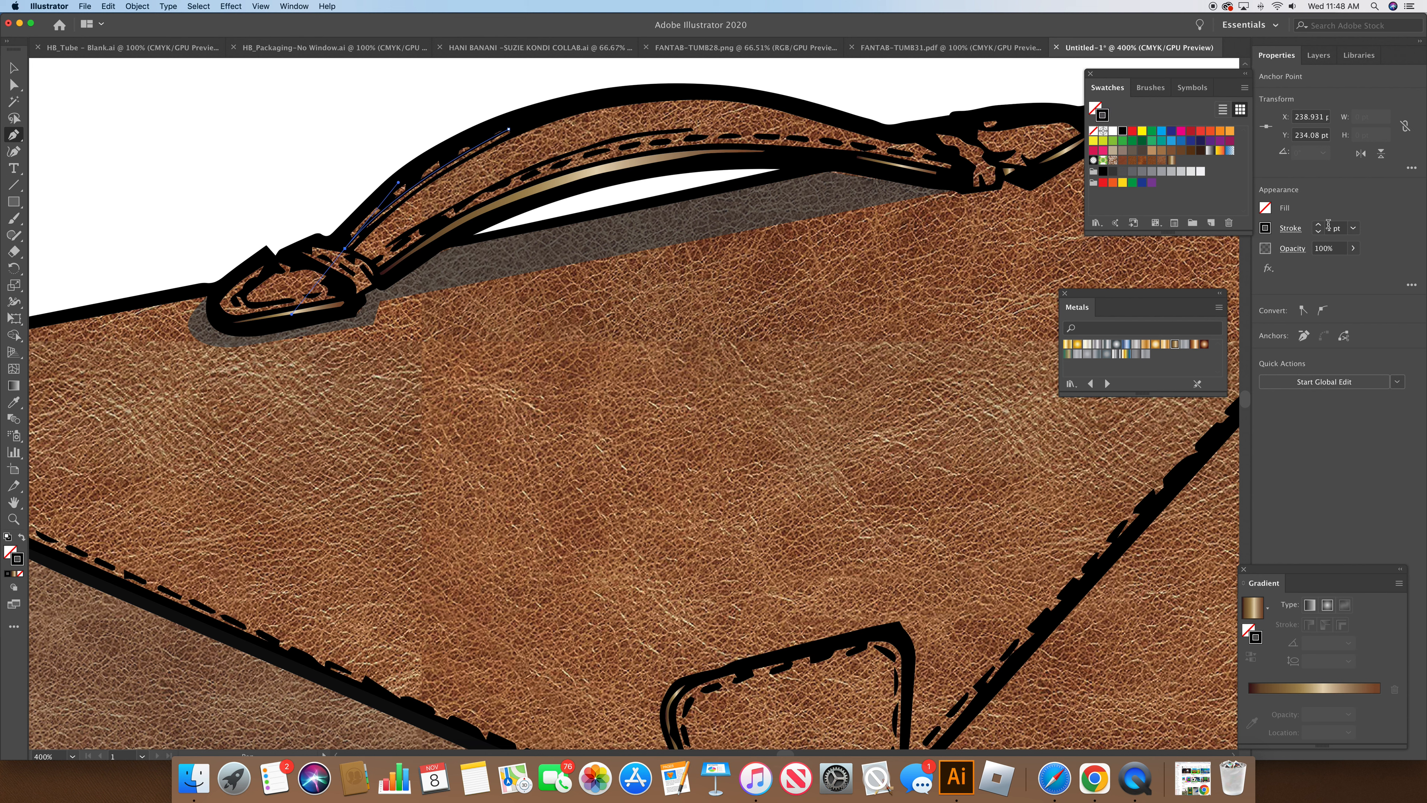
click(1320, 226)
click(1320, 226)
click(1319, 231)
click(1293, 248)
click(1291, 274)
drag(1289, 291, 1259, 293)
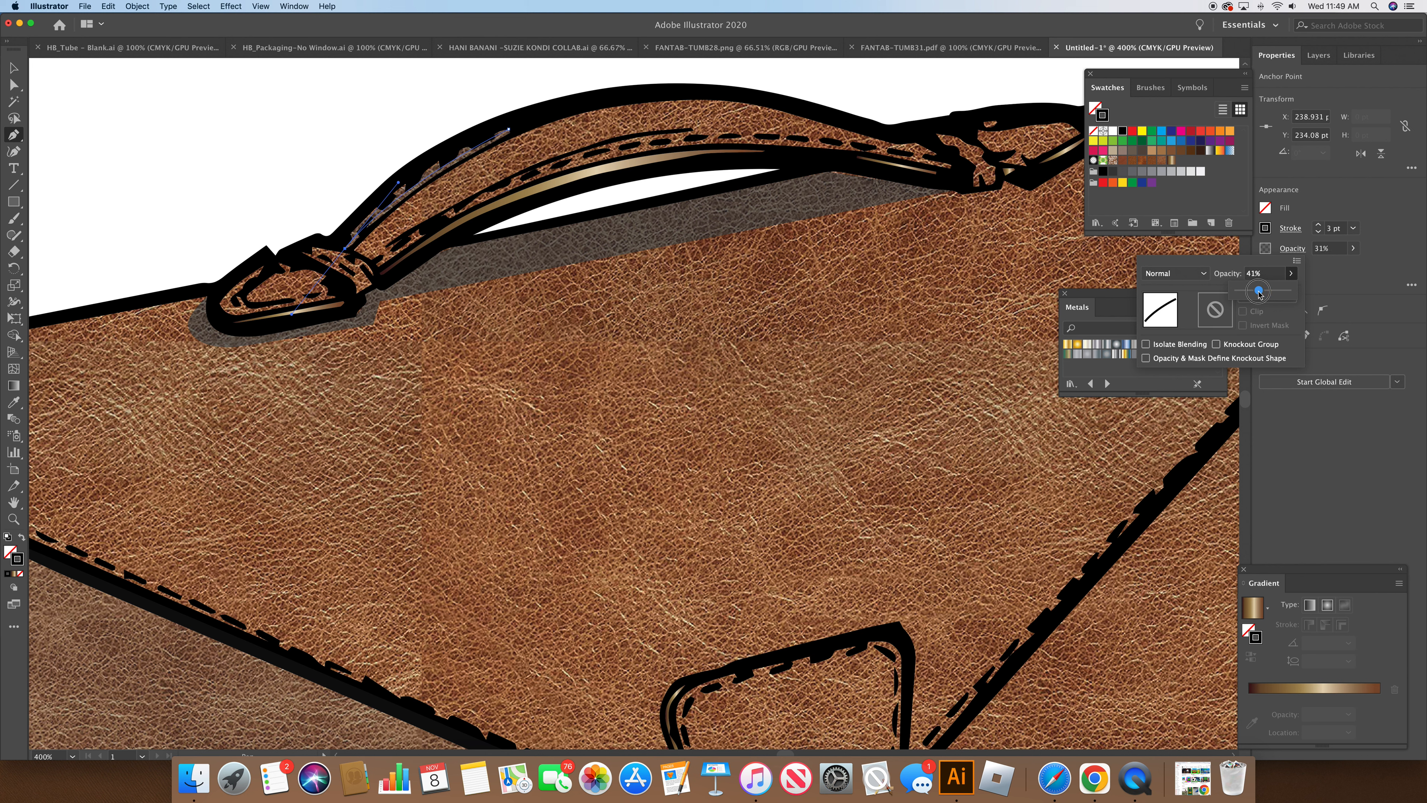
click(882, 105)
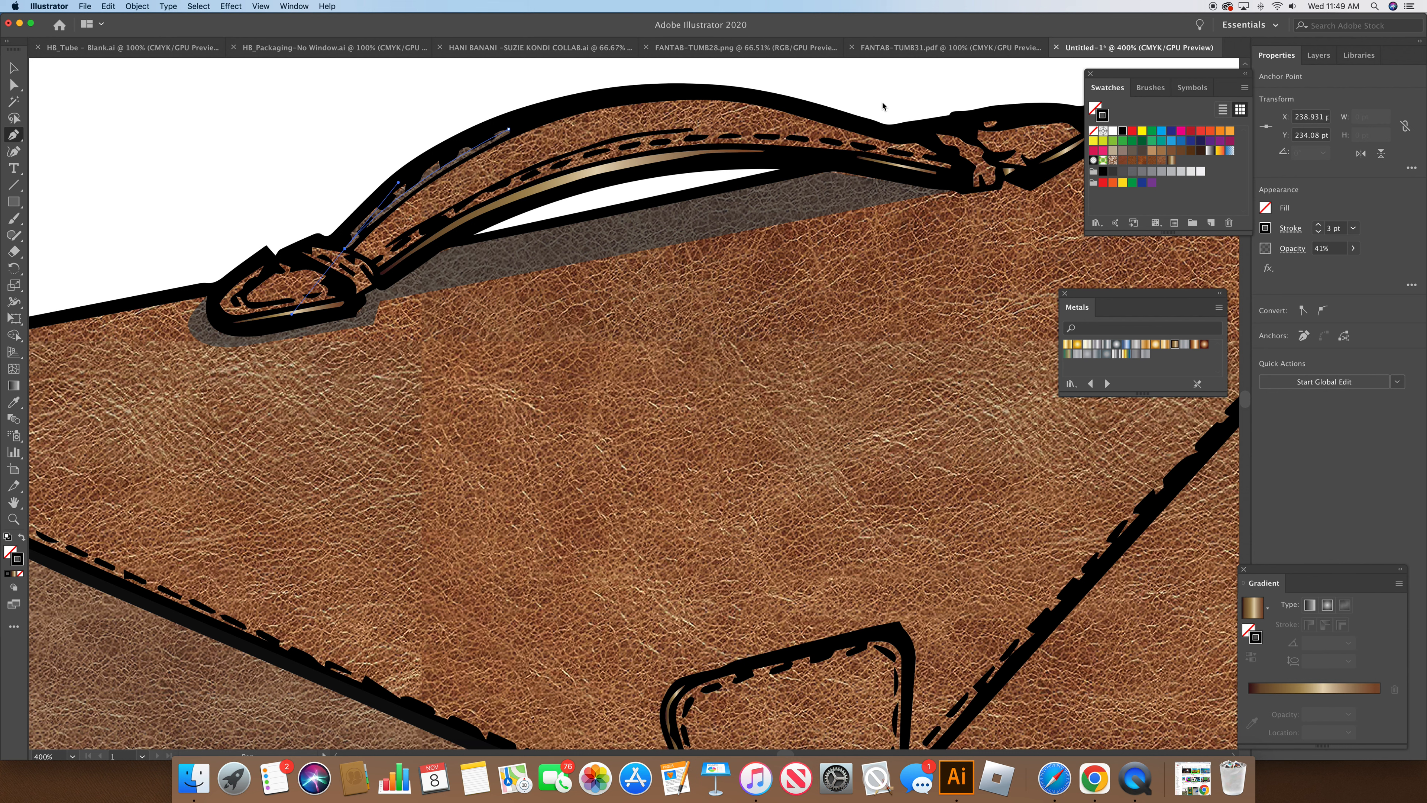
click(882, 100)
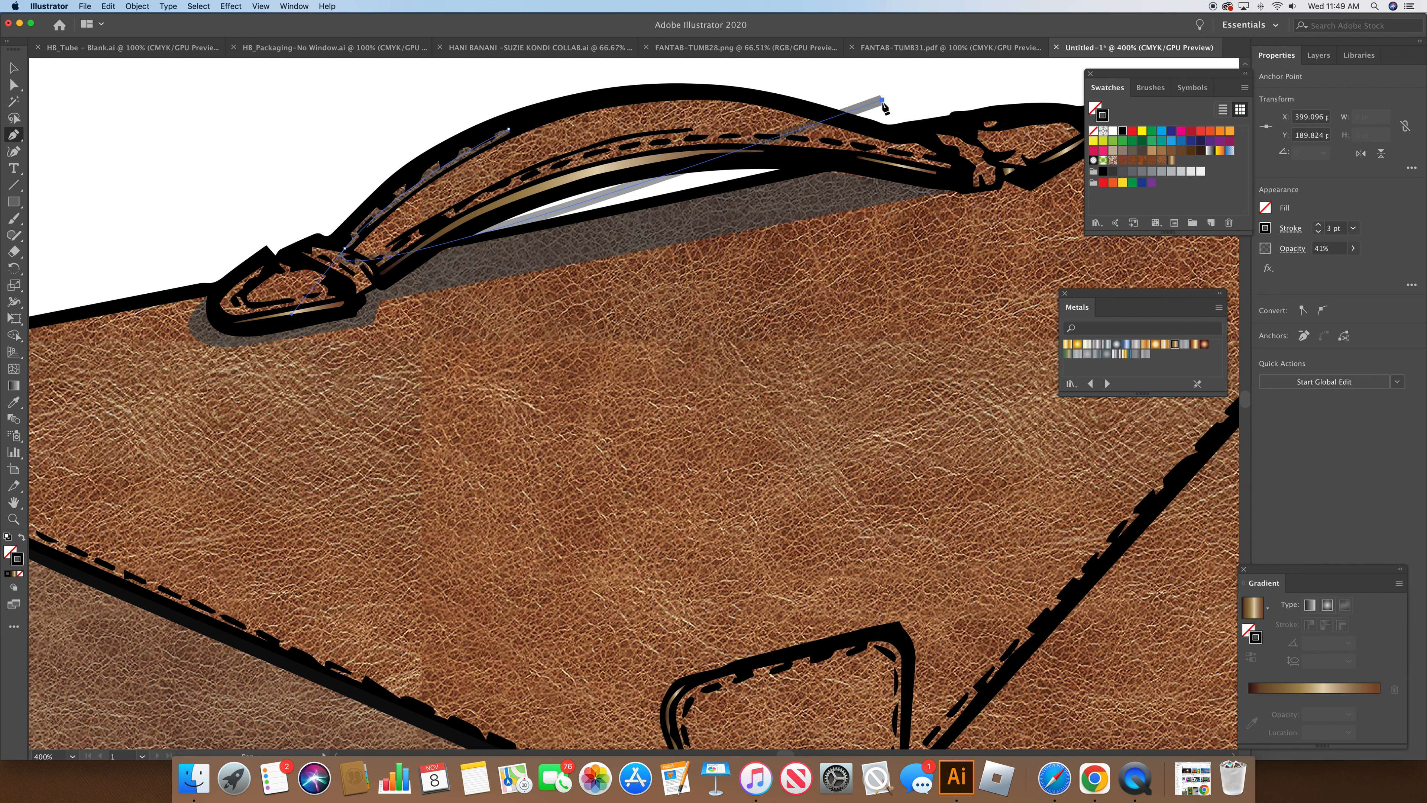
key(super+z)
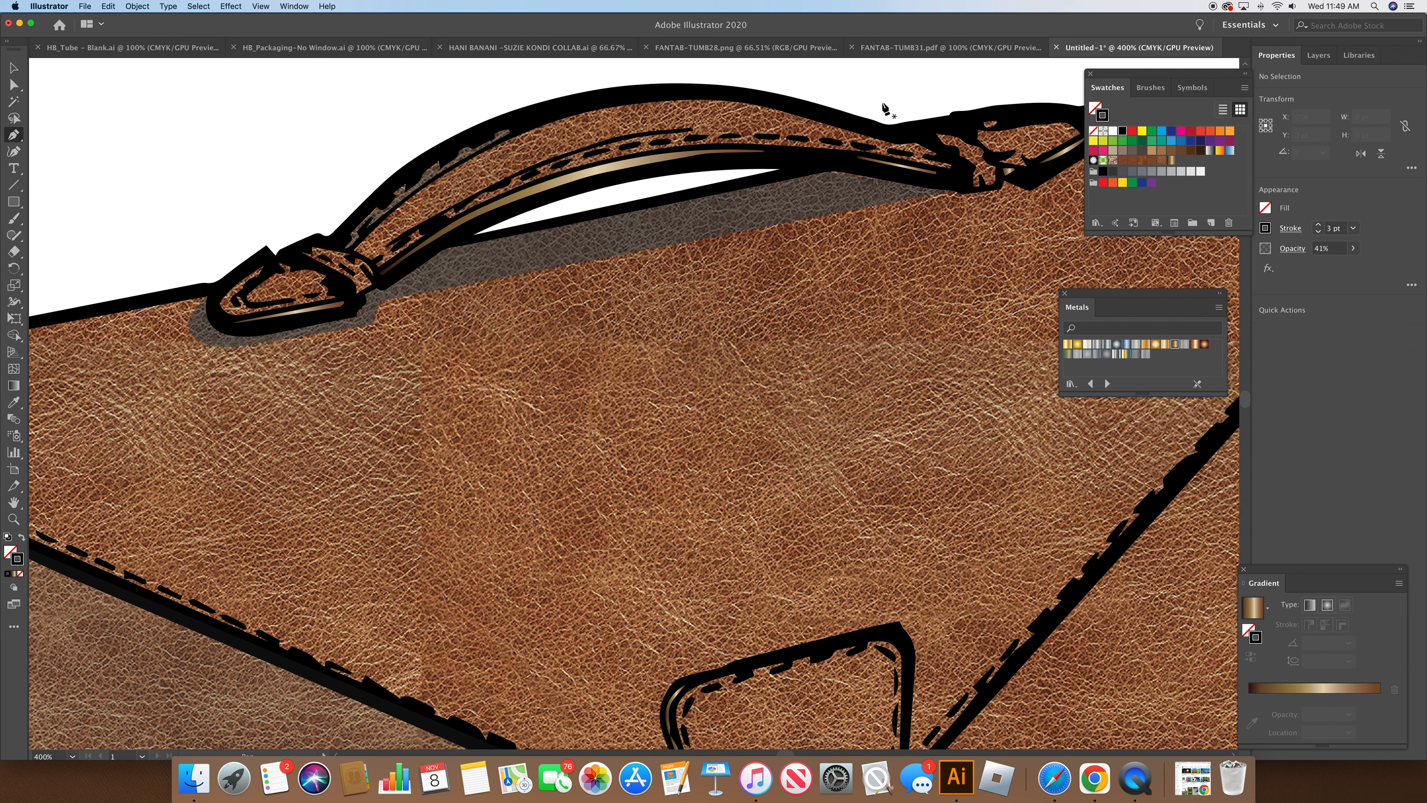
Draw a curved Pen path inside the left tab, from its upper edge around the tip and back along its lower edge
click(272, 263)
drag(230, 299, 233, 312)
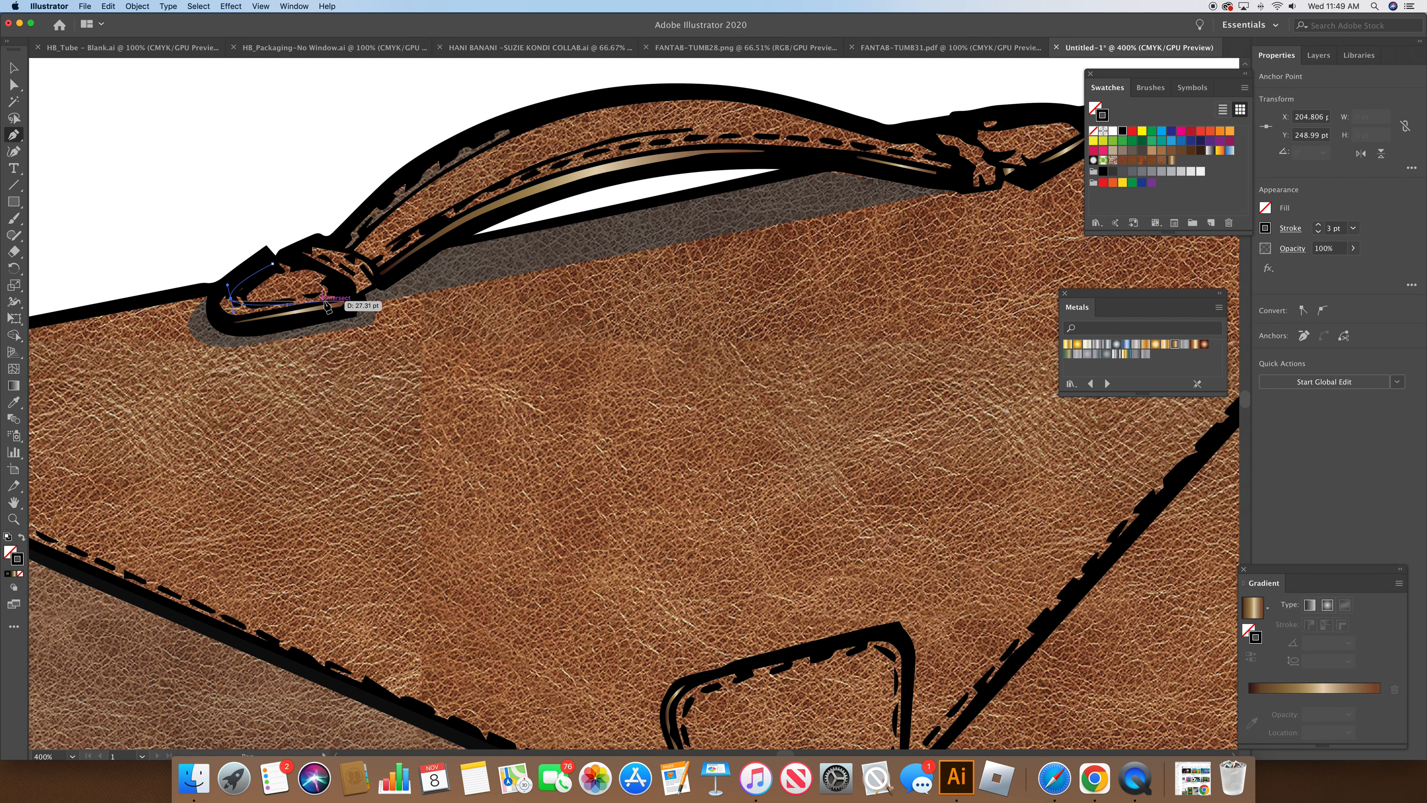
drag(339, 297, 373, 287)
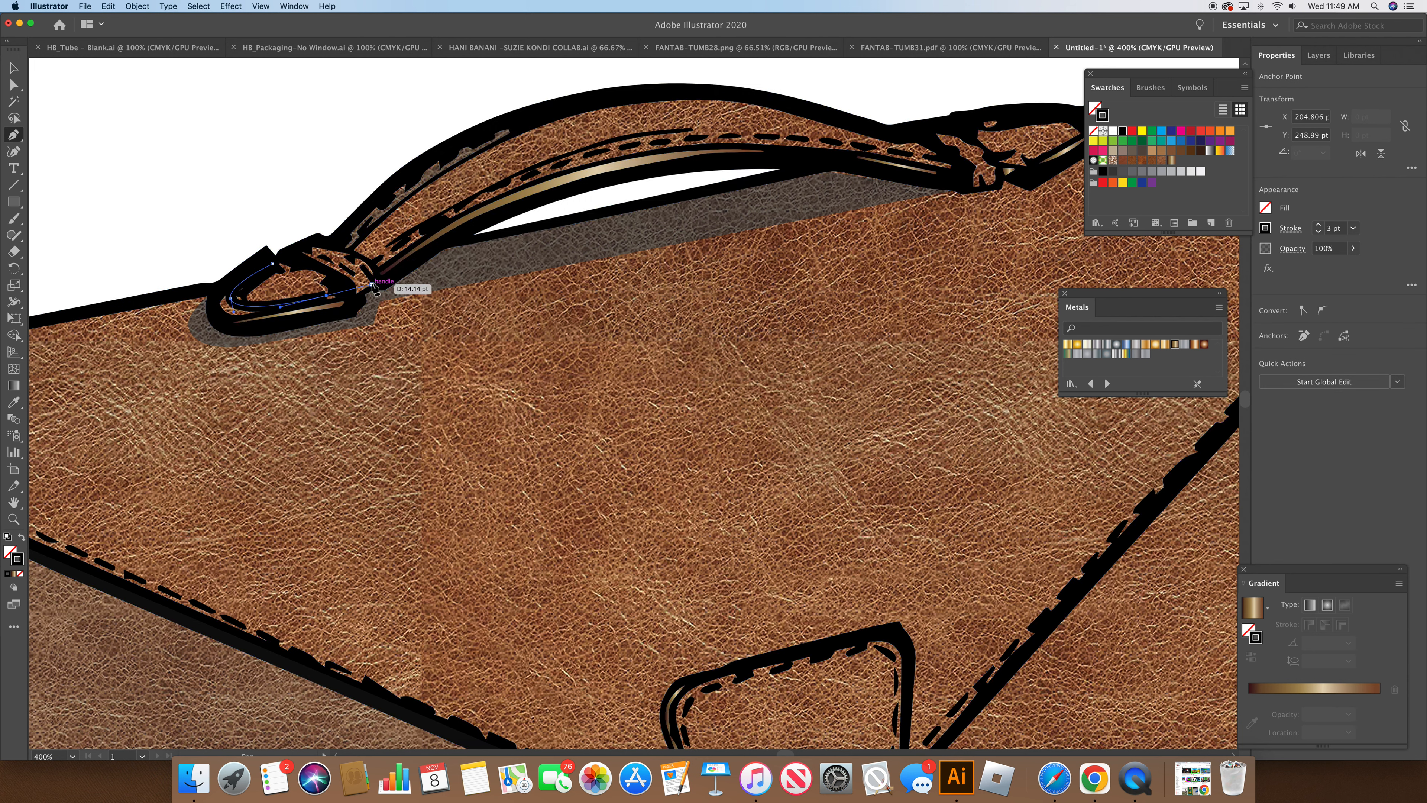
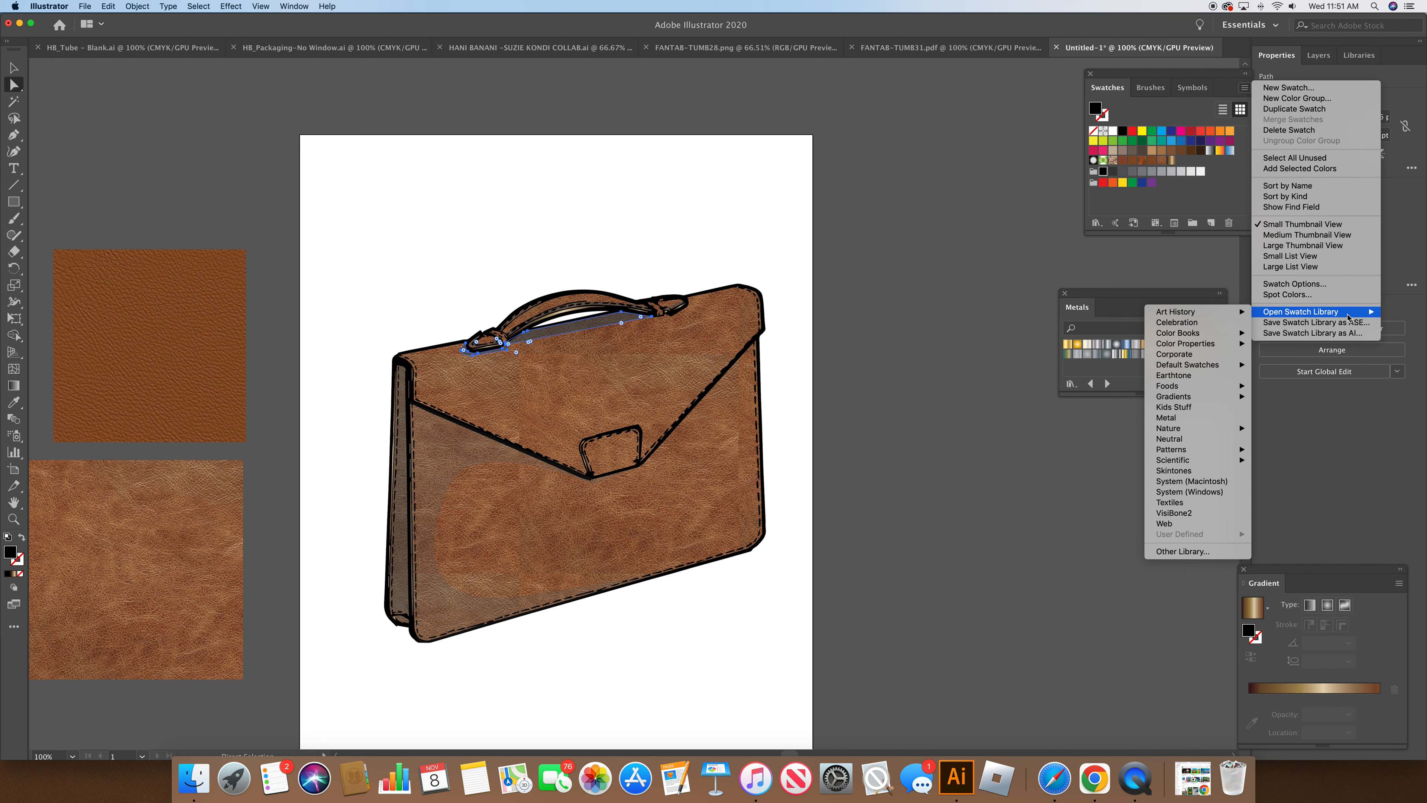
Load the Fades gradient library and fill the handle shadow with a reversed black fade gradient
click(1209, 400)
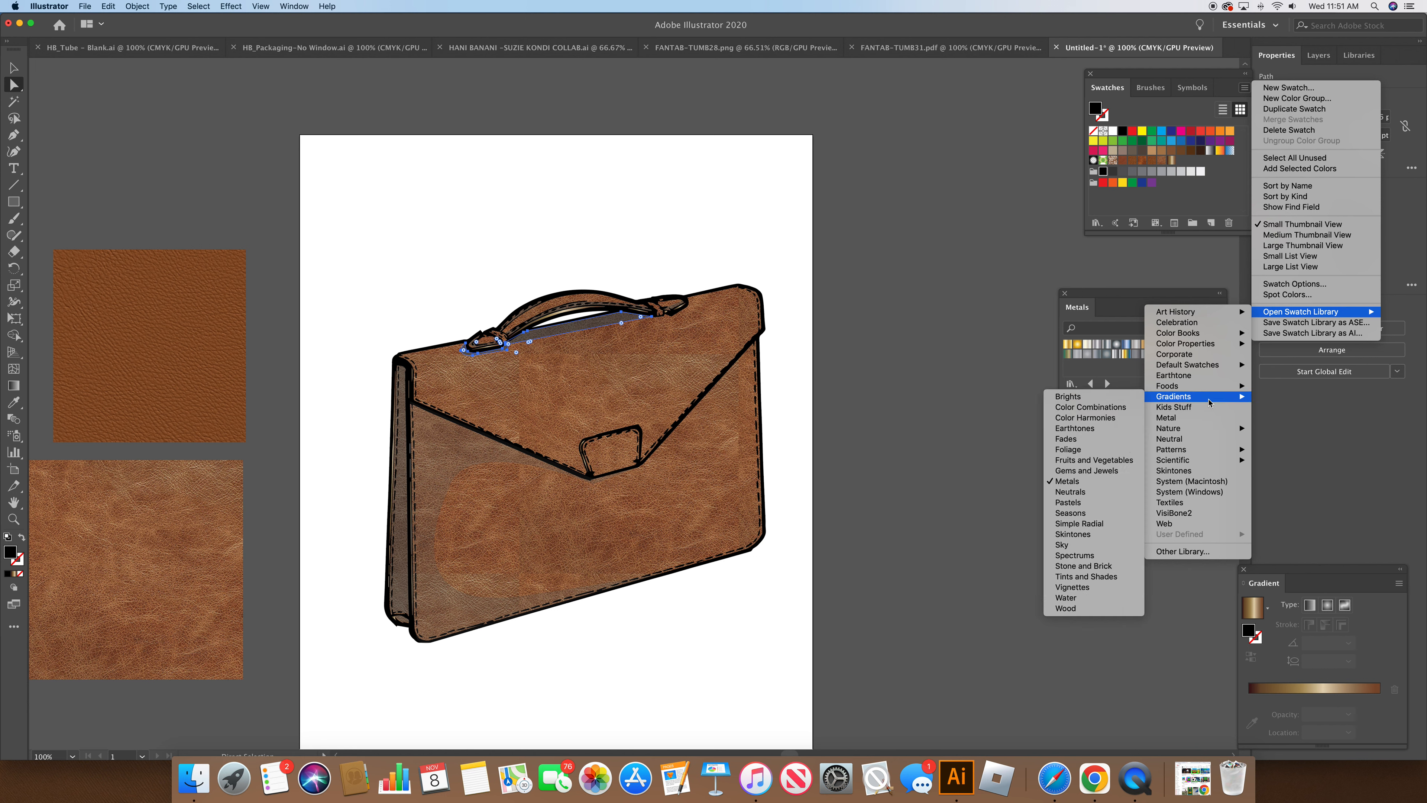
click(1105, 440)
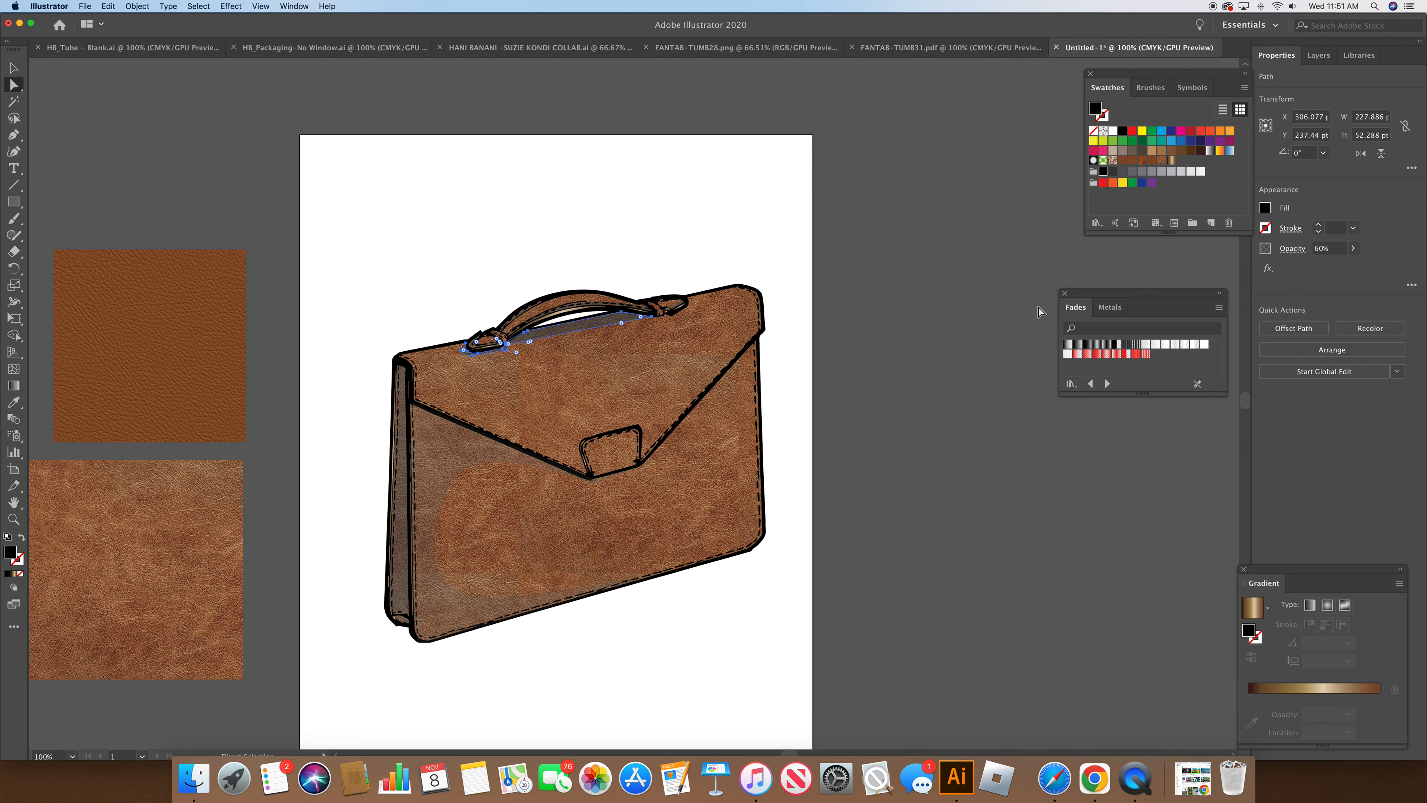
click(1085, 349)
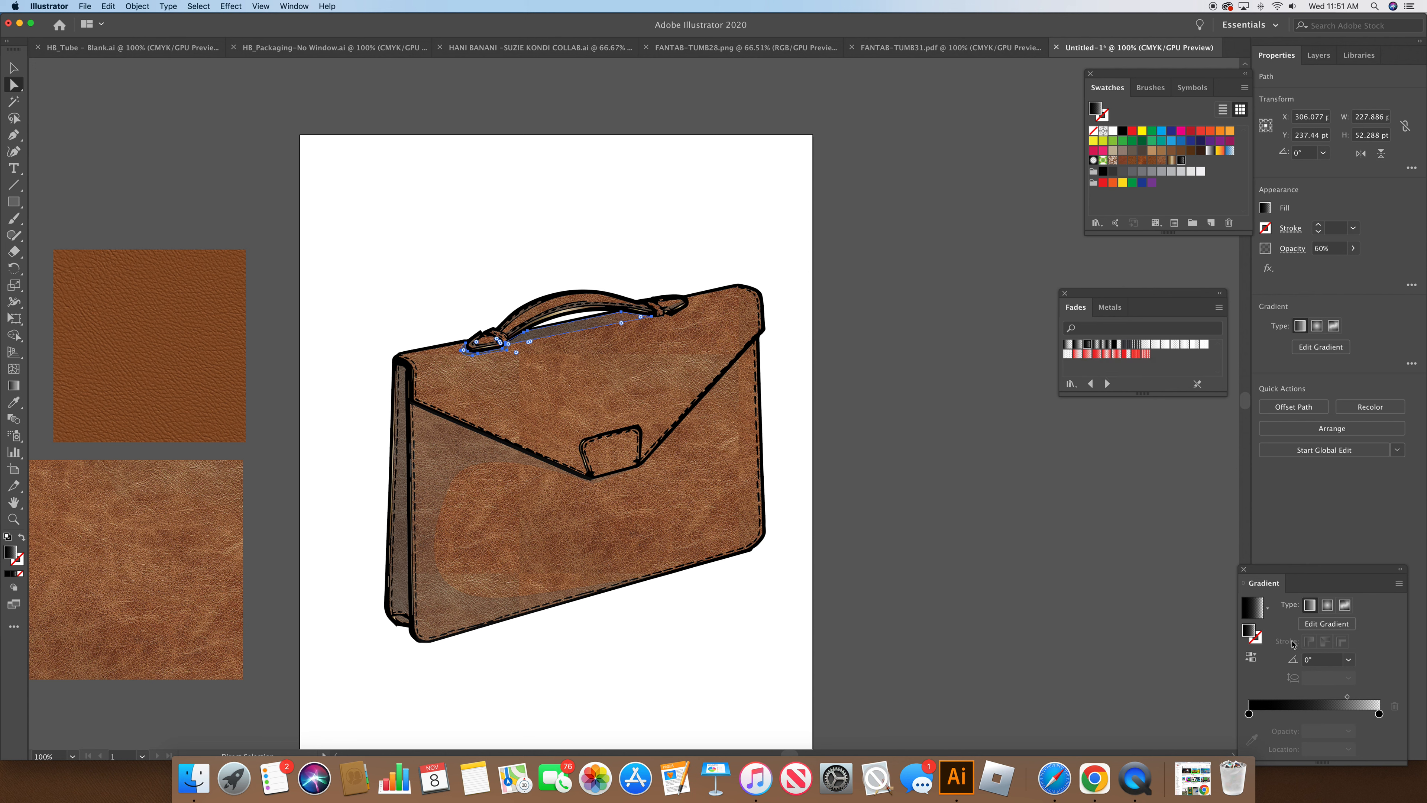
click(1251, 656)
click(951, 579)
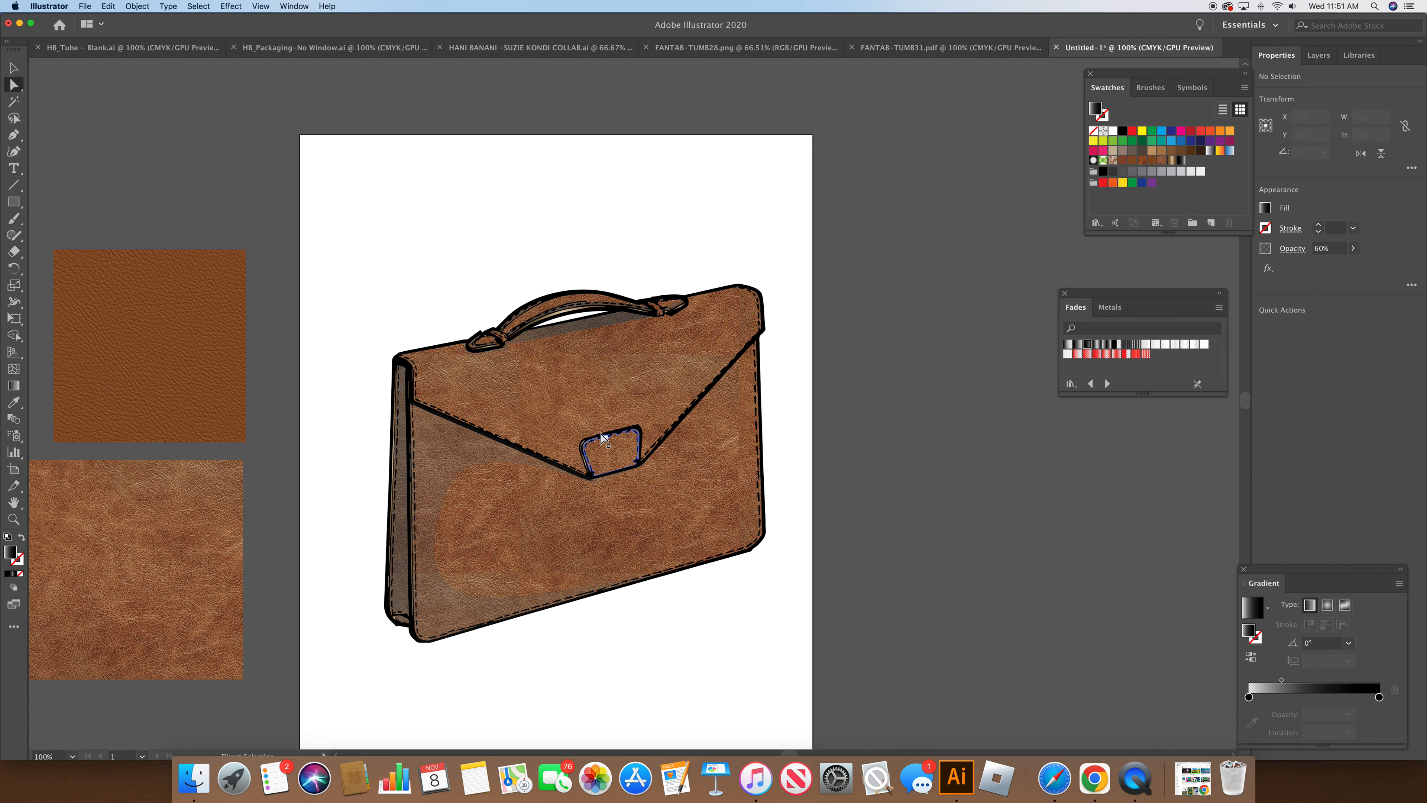
Set the midpoint of the handle shadow's gradient to a location of 13%
click(551, 337)
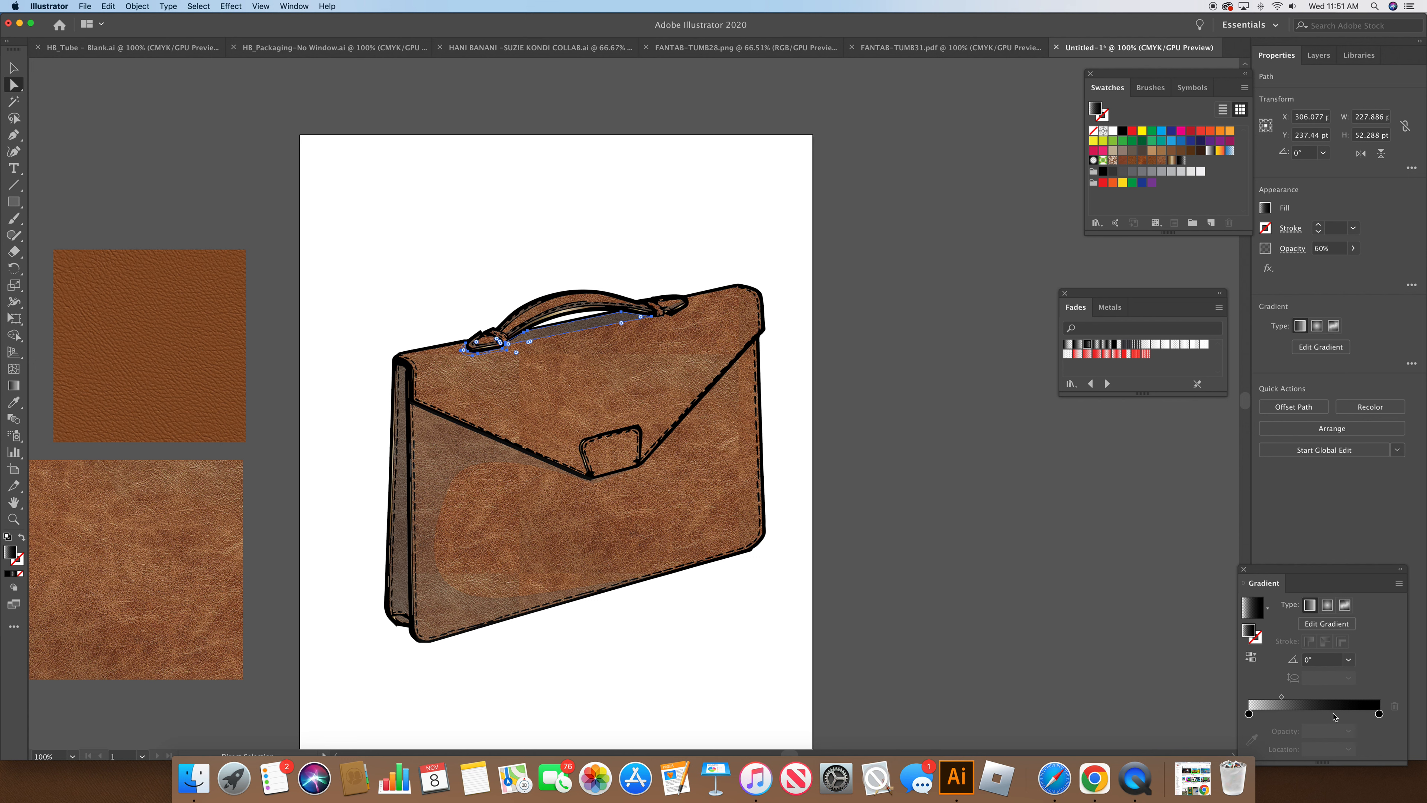
drag(1283, 703, 1262, 700)
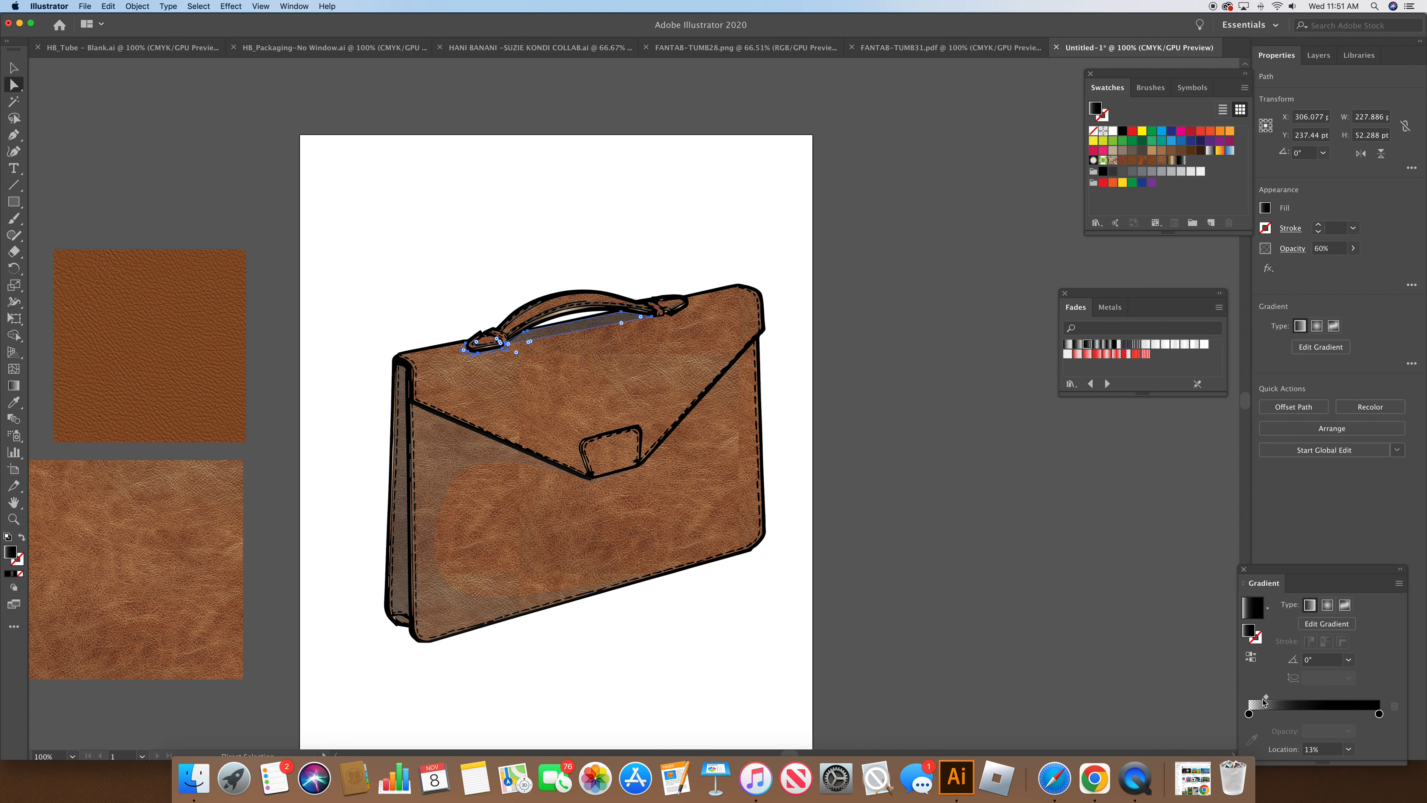
click(1017, 672)
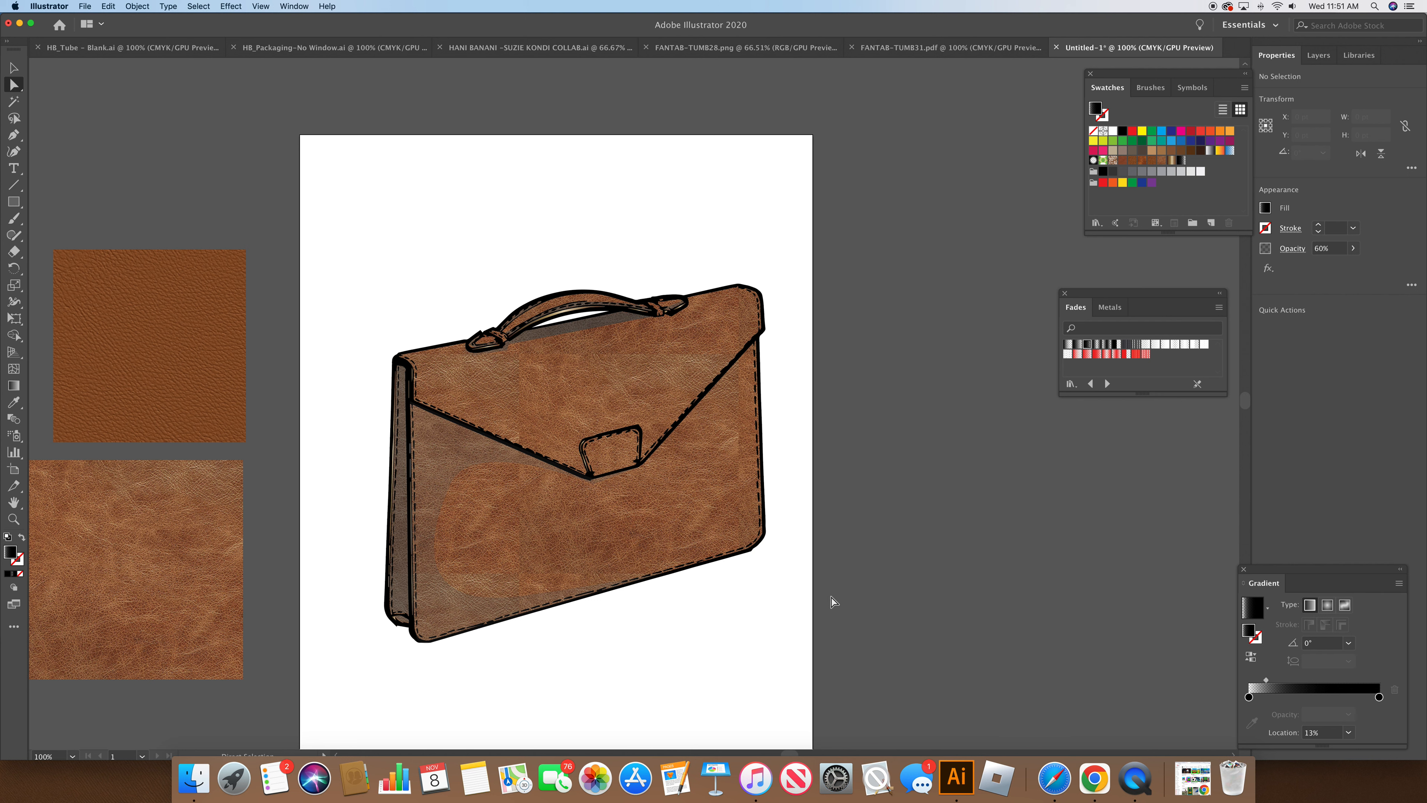
Set the gradient-filled handle shadow's opacity to 45% and deselect it
click(587, 329)
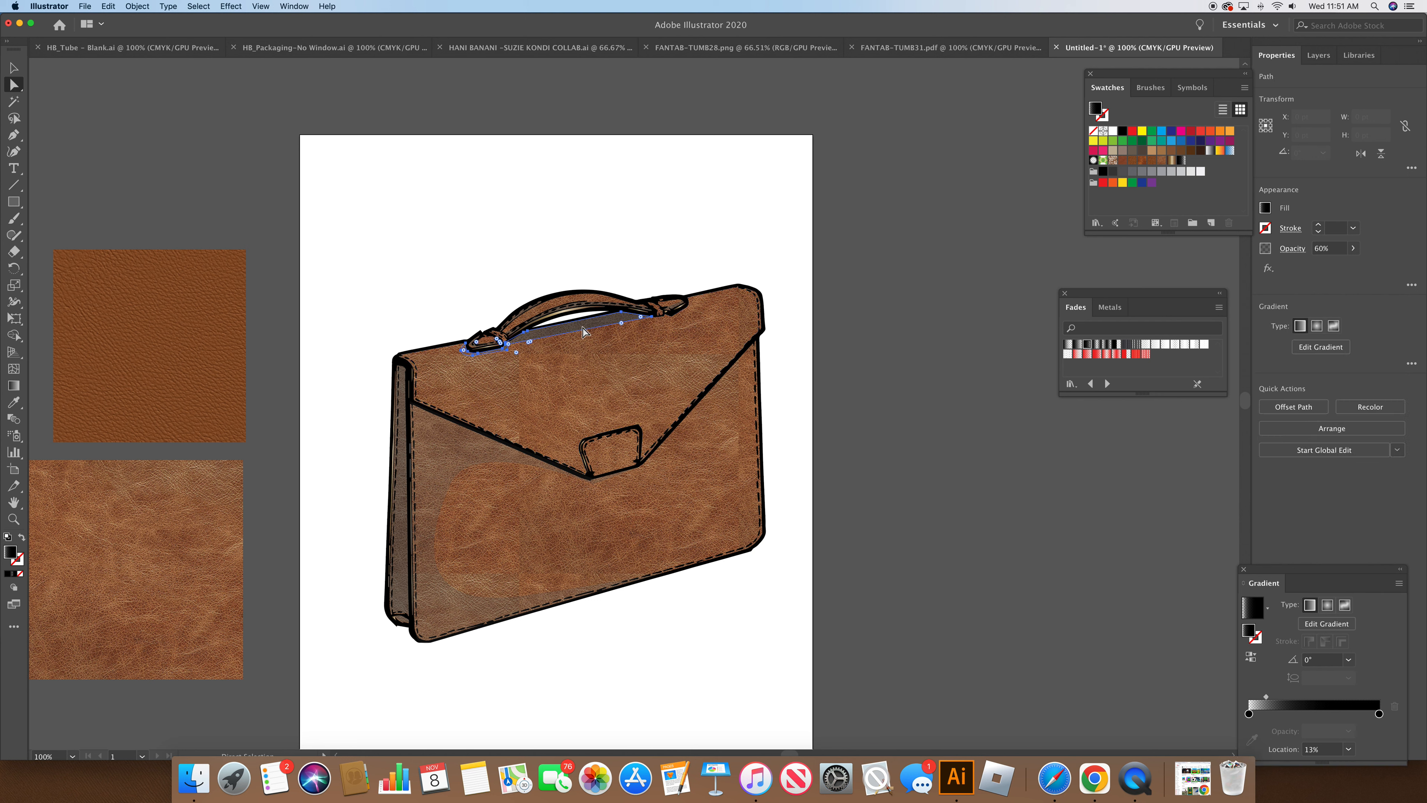
click(1293, 248)
click(1291, 273)
drag(1269, 294, 1262, 293)
click(983, 306)
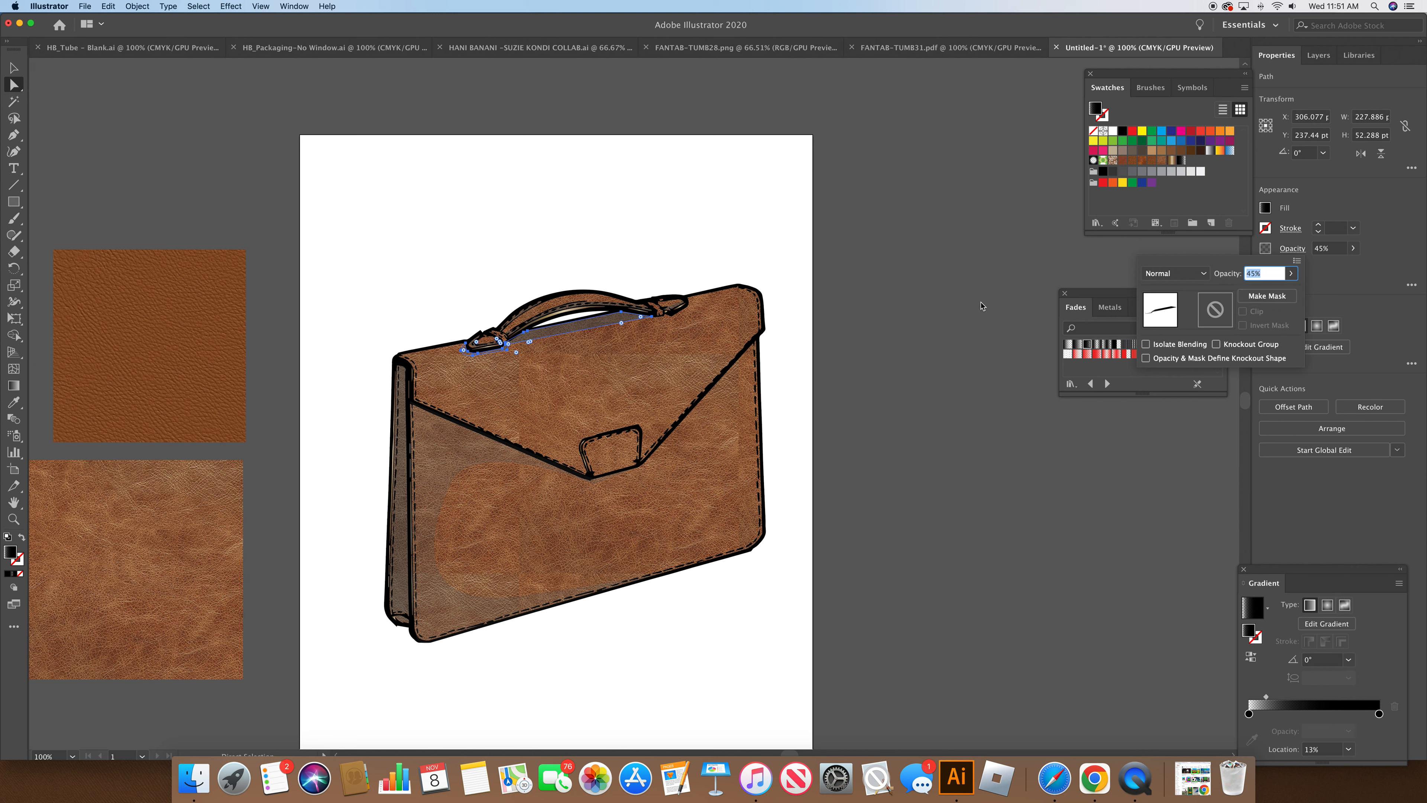
click(982, 308)
click(980, 306)
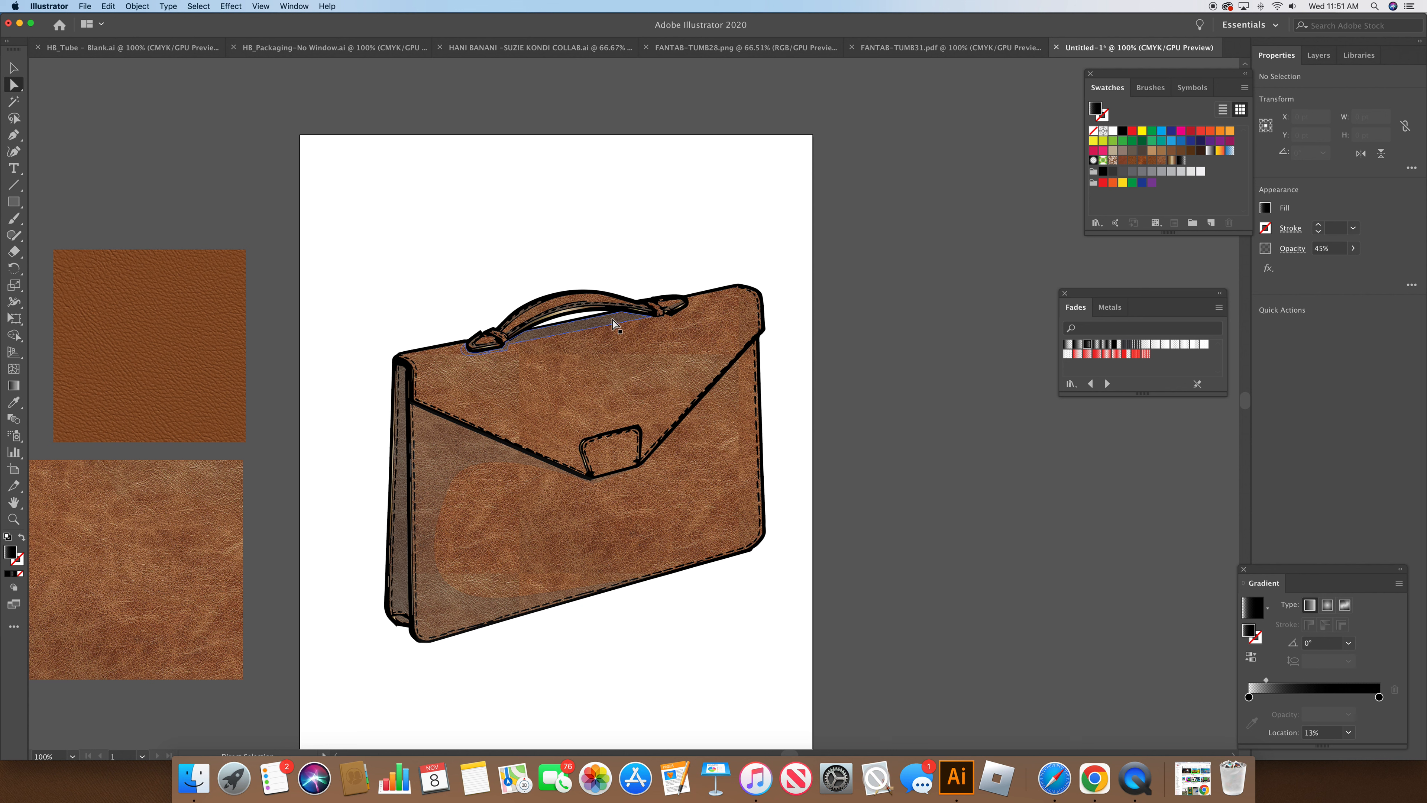
Adjust the handle shadow's right-end anchor beneath the right tab and deselect the shadow
click(624, 324)
click(625, 325)
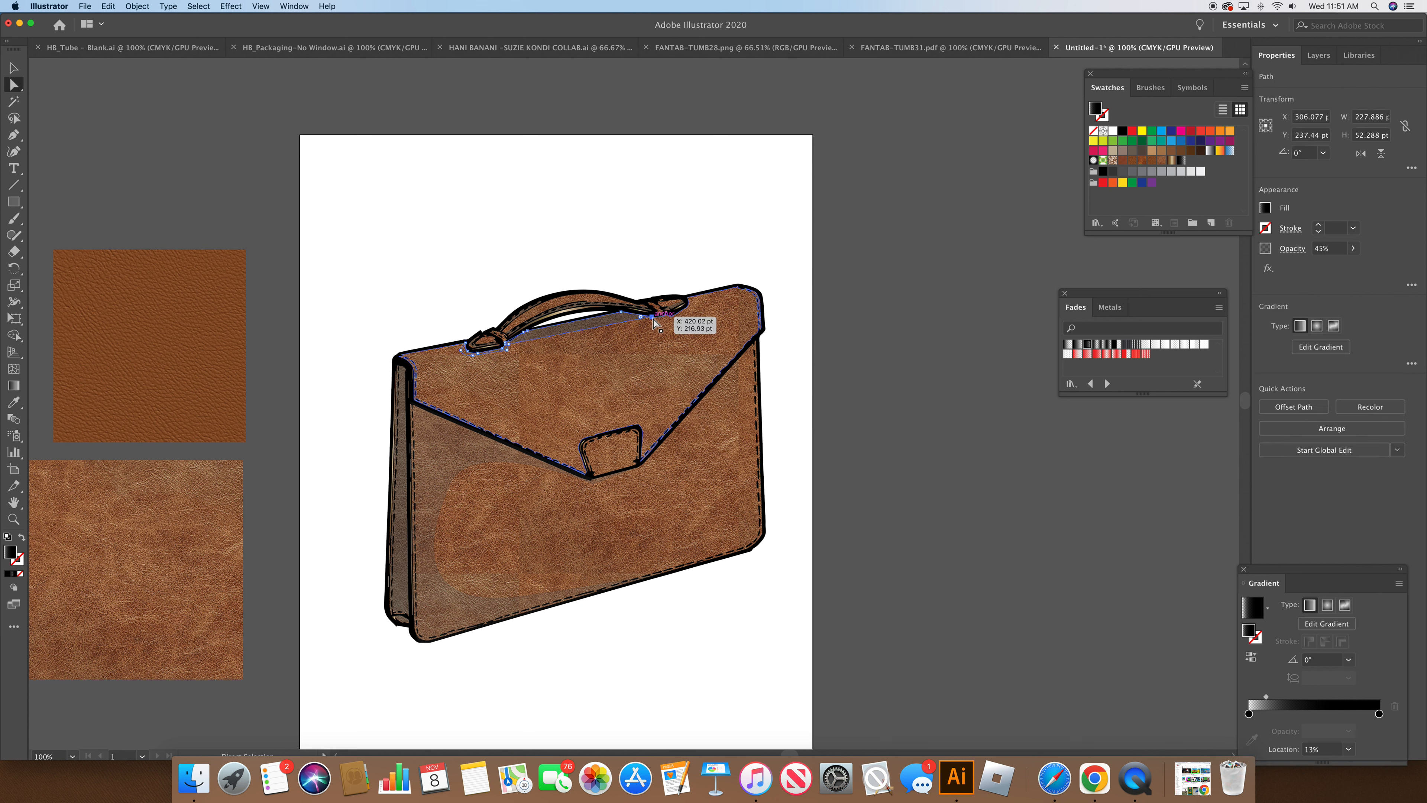
click(652, 318)
drag(653, 319, 653, 319)
click(802, 351)
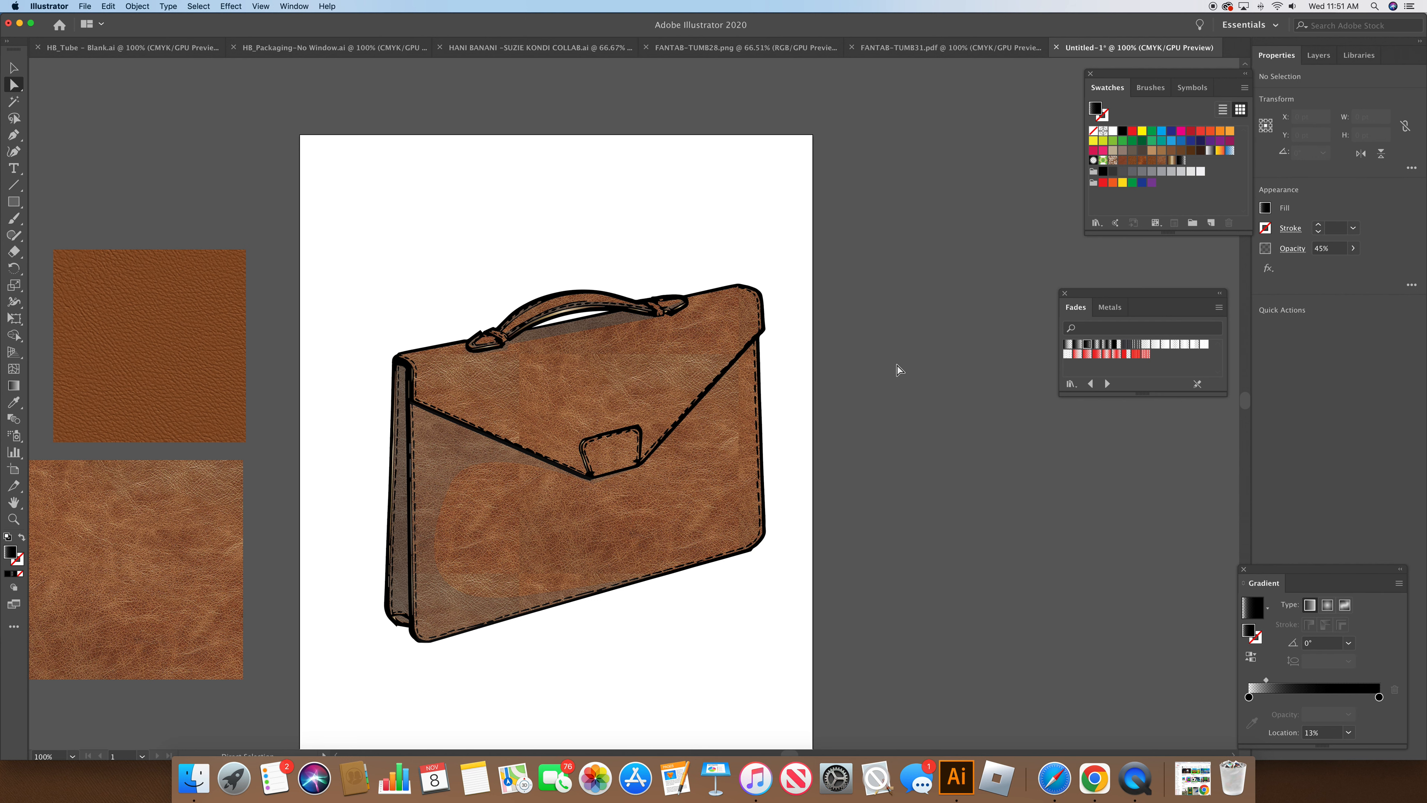
Fill the small shadow shape at the bottom of the side gusset with the black swatch and set its opacity to 69%
scroll(692, 501, right, 2)
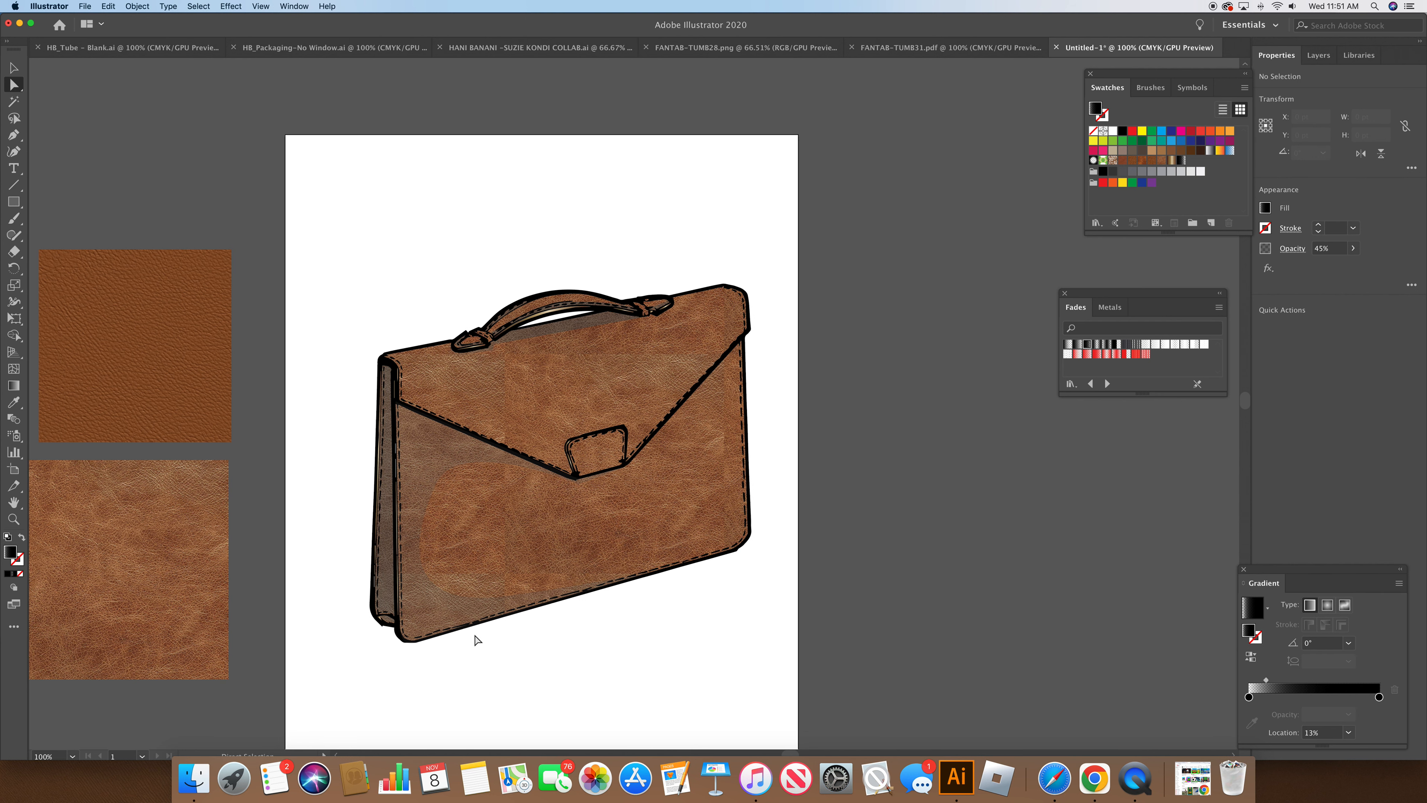
click(390, 621)
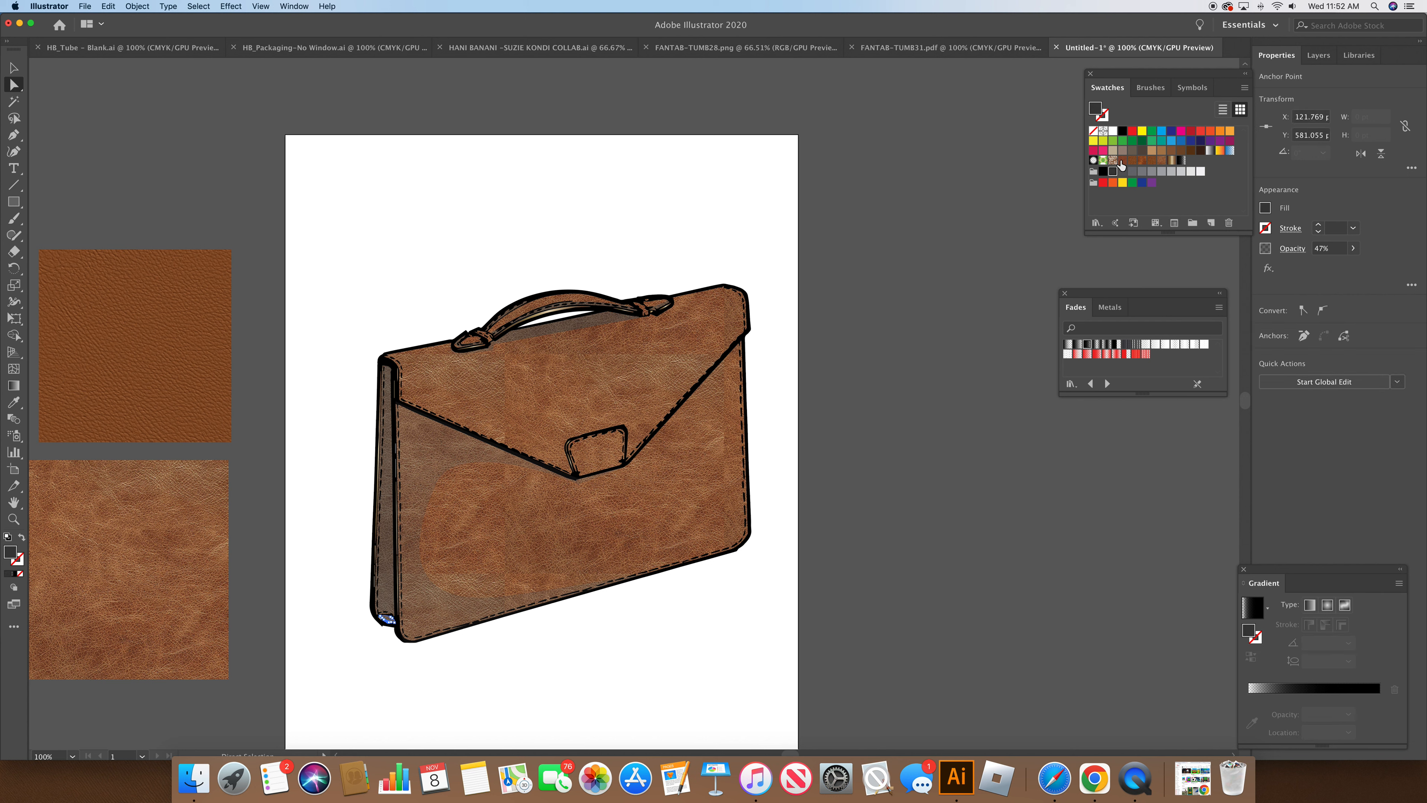
click(1103, 172)
click(1292, 248)
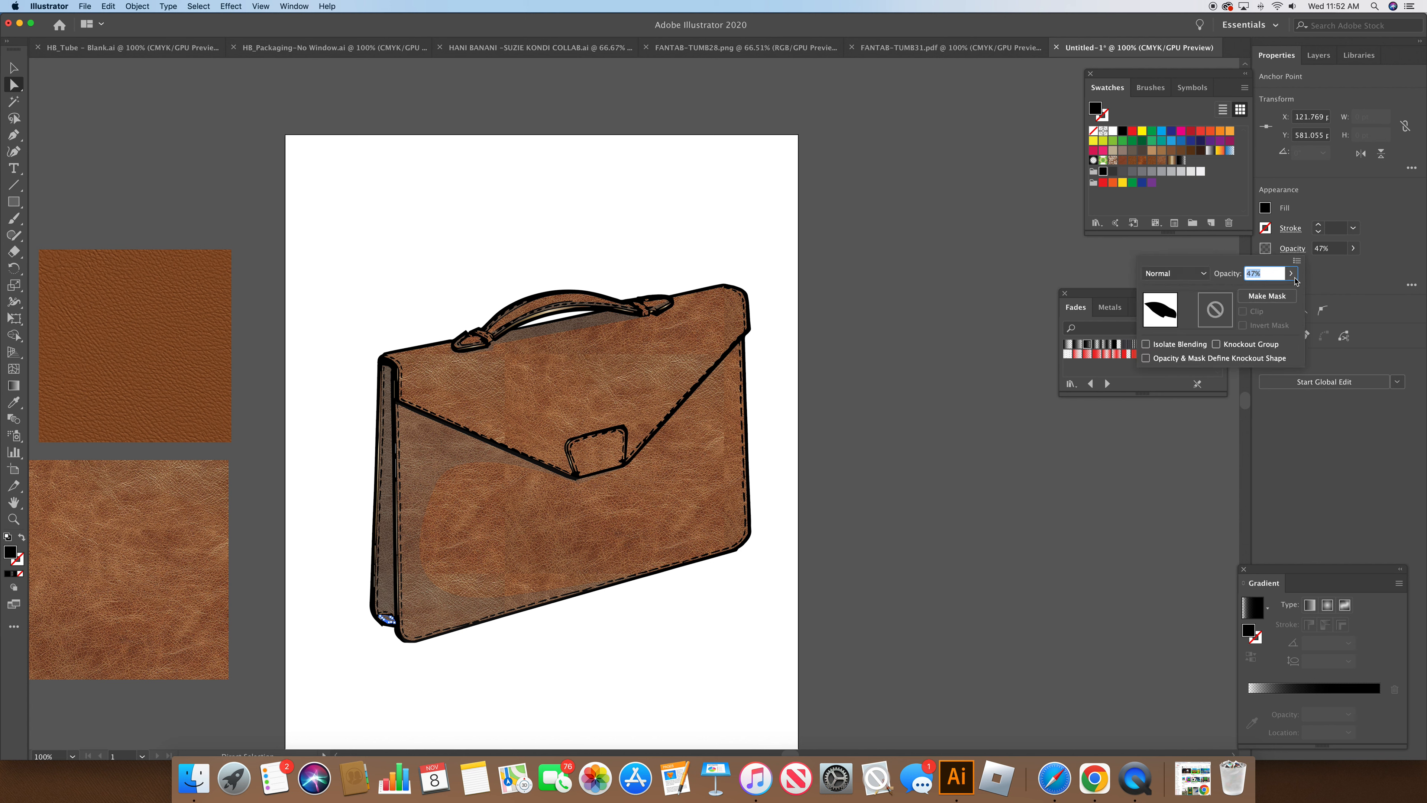
click(1292, 274)
drag(1264, 295, 1275, 295)
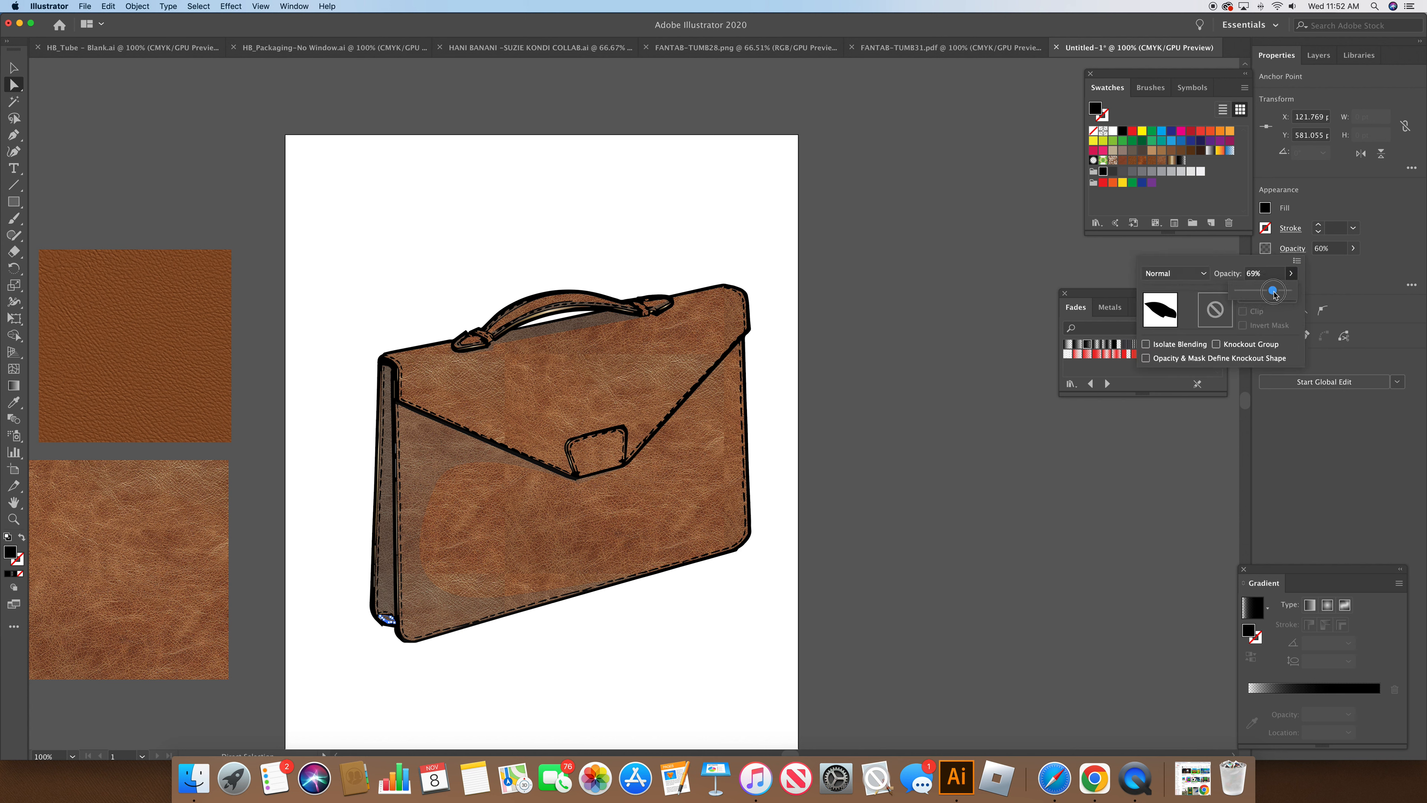
click(940, 296)
click(937, 294)
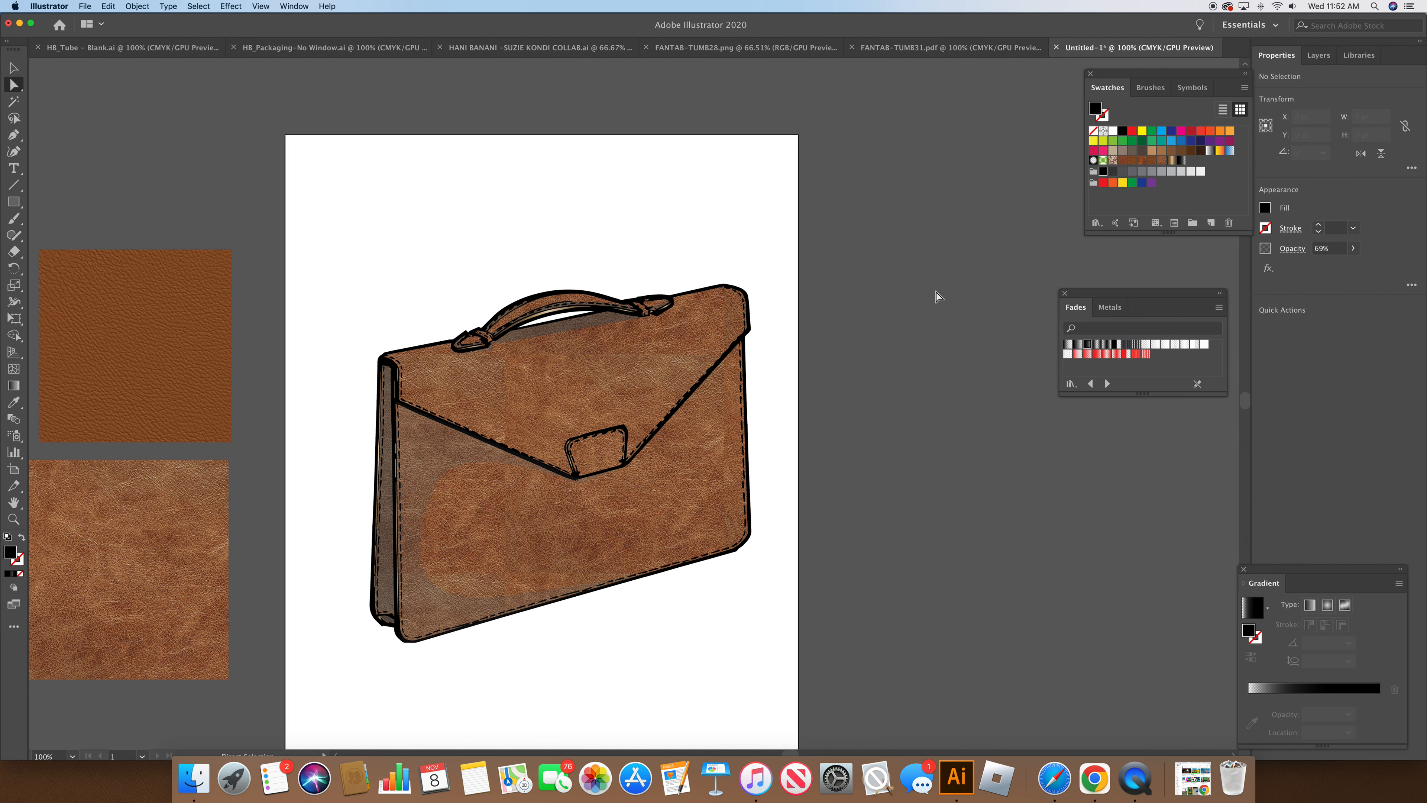
Draw an open Pen path just below the flap's lower edge, from its left corner around the clasp base to its right corner
scroll(937, 293, right, 1)
click(14, 135)
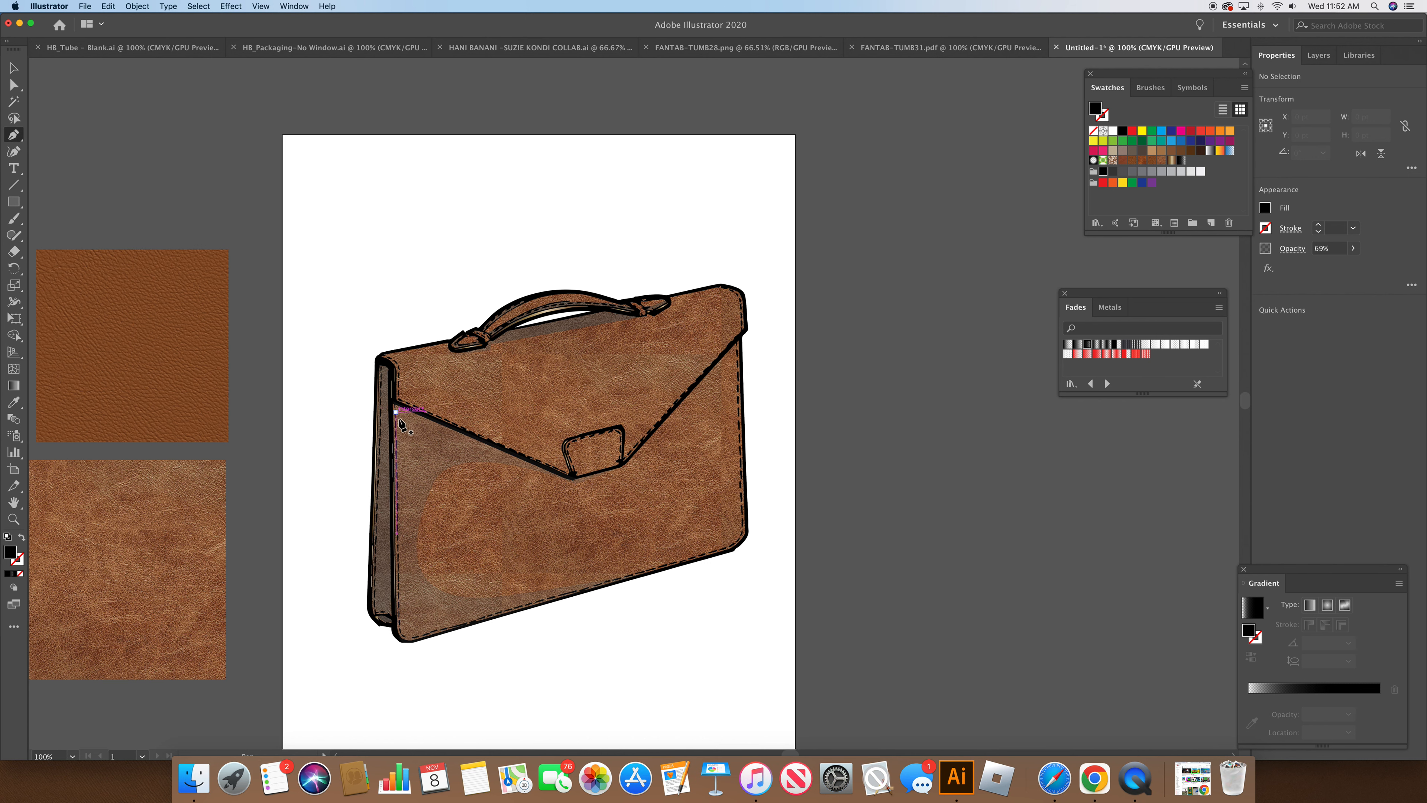
click(74, 757)
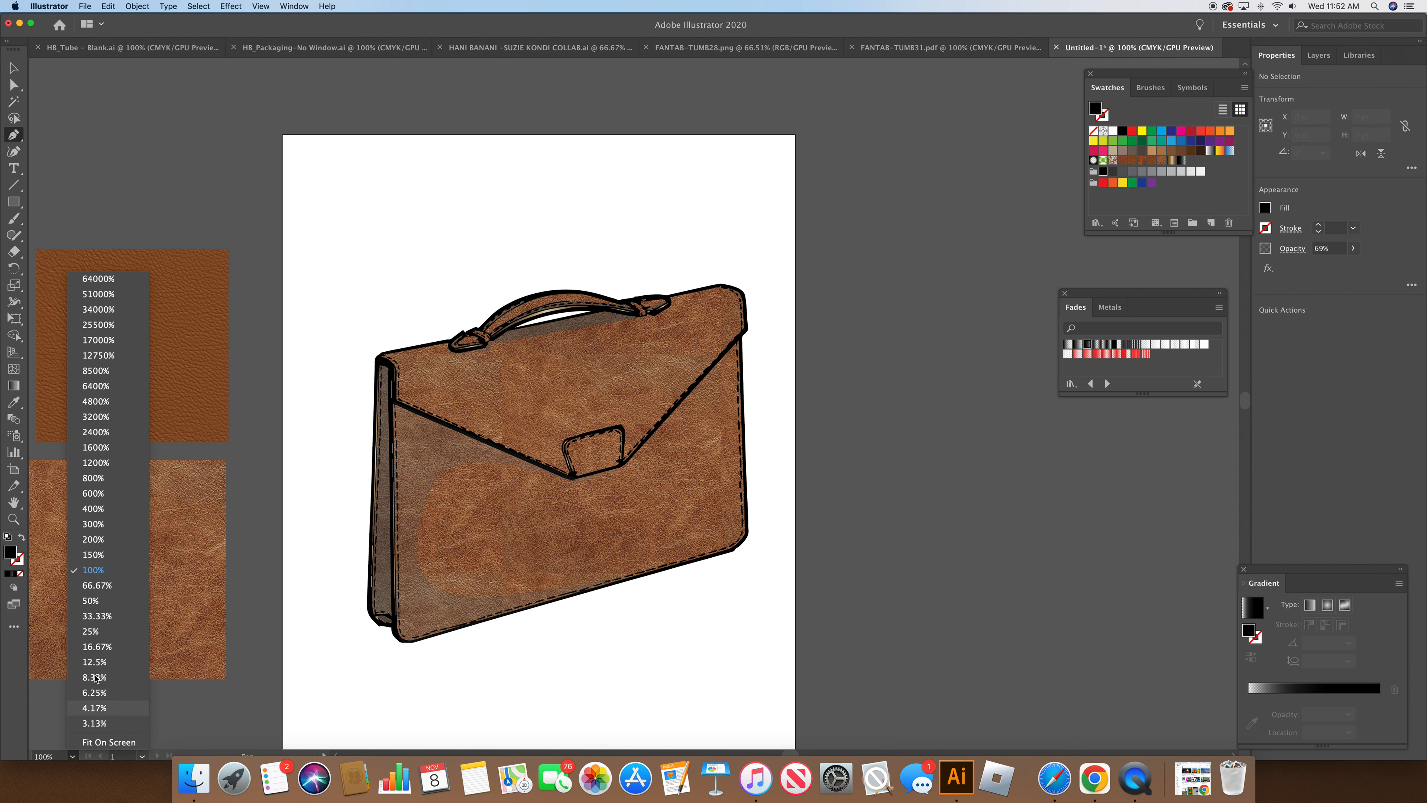
click(112, 542)
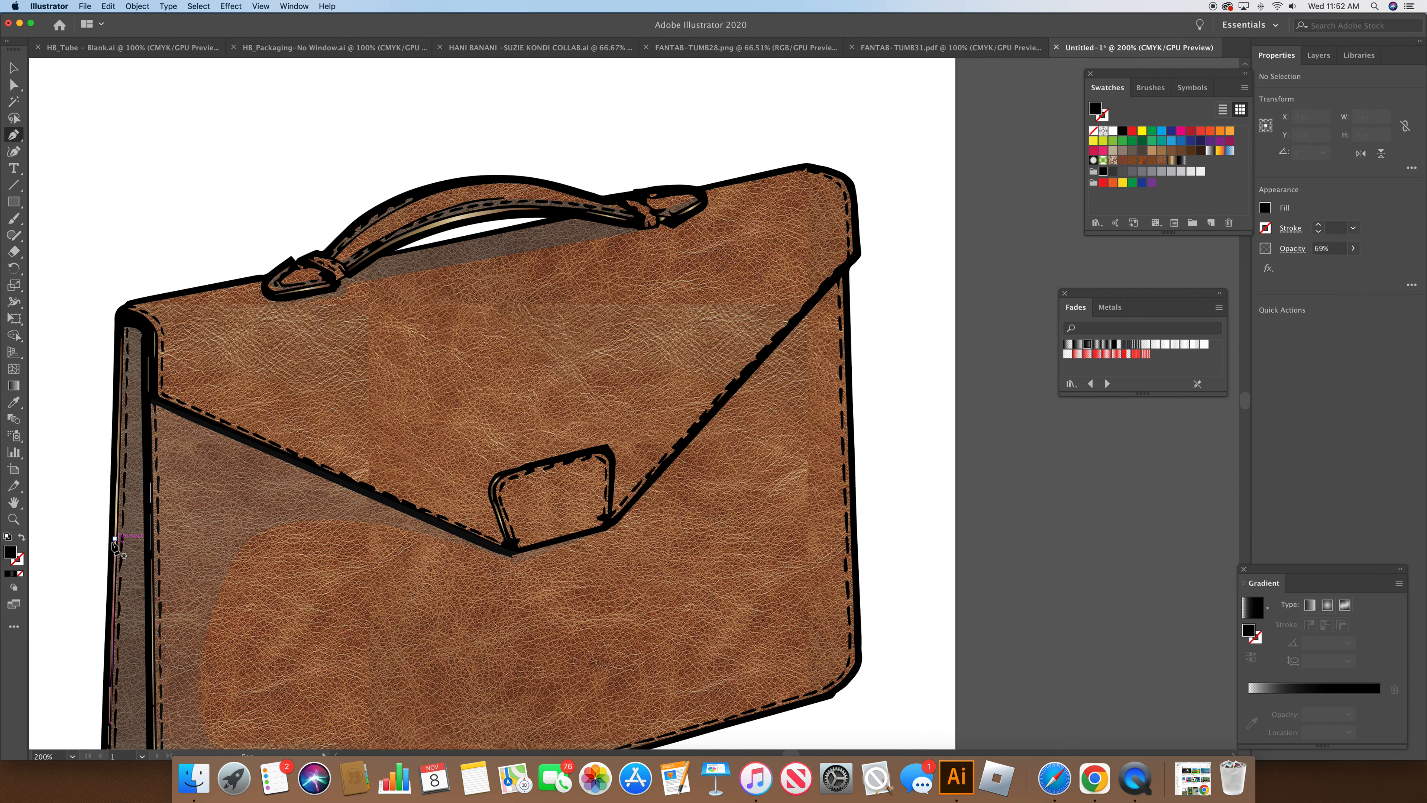
click(153, 405)
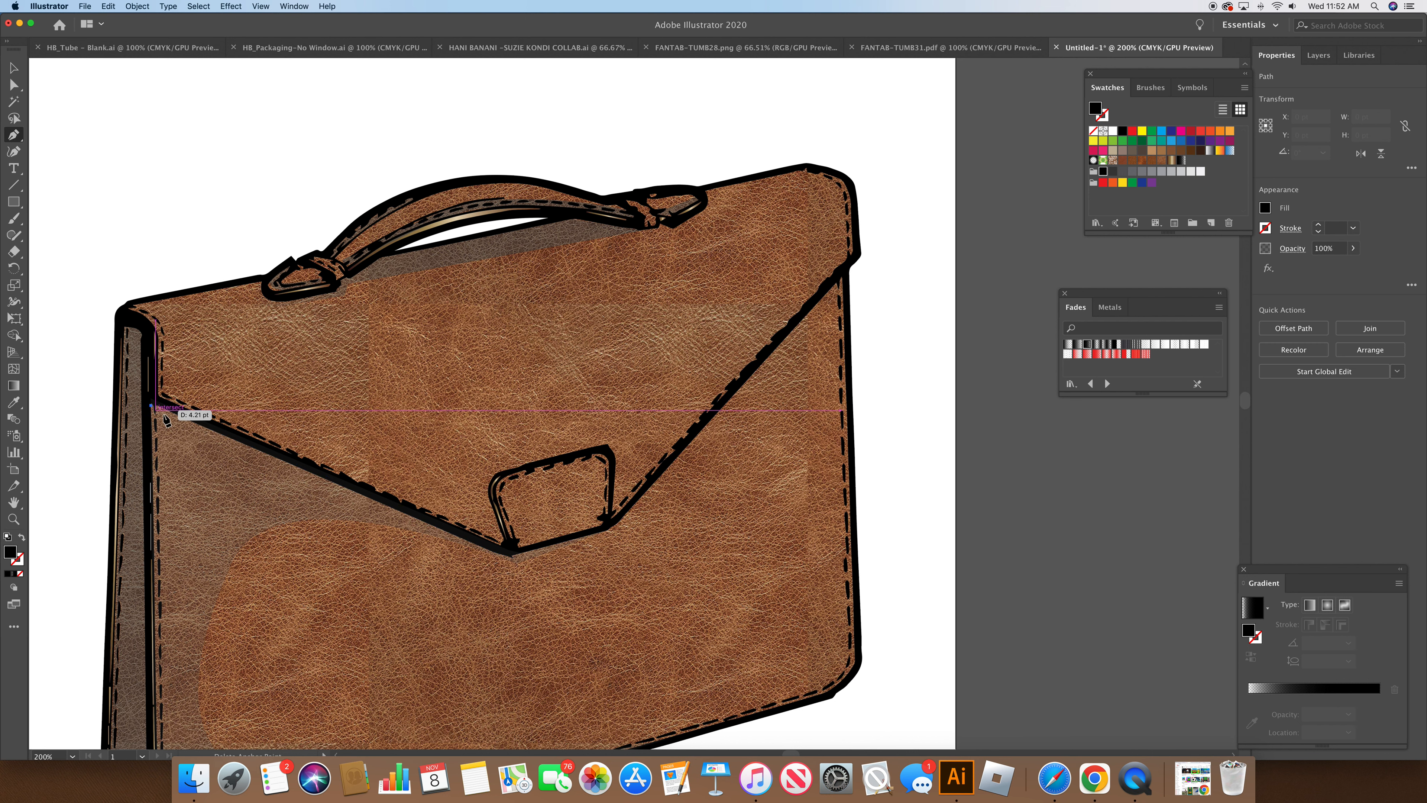
click(504, 560)
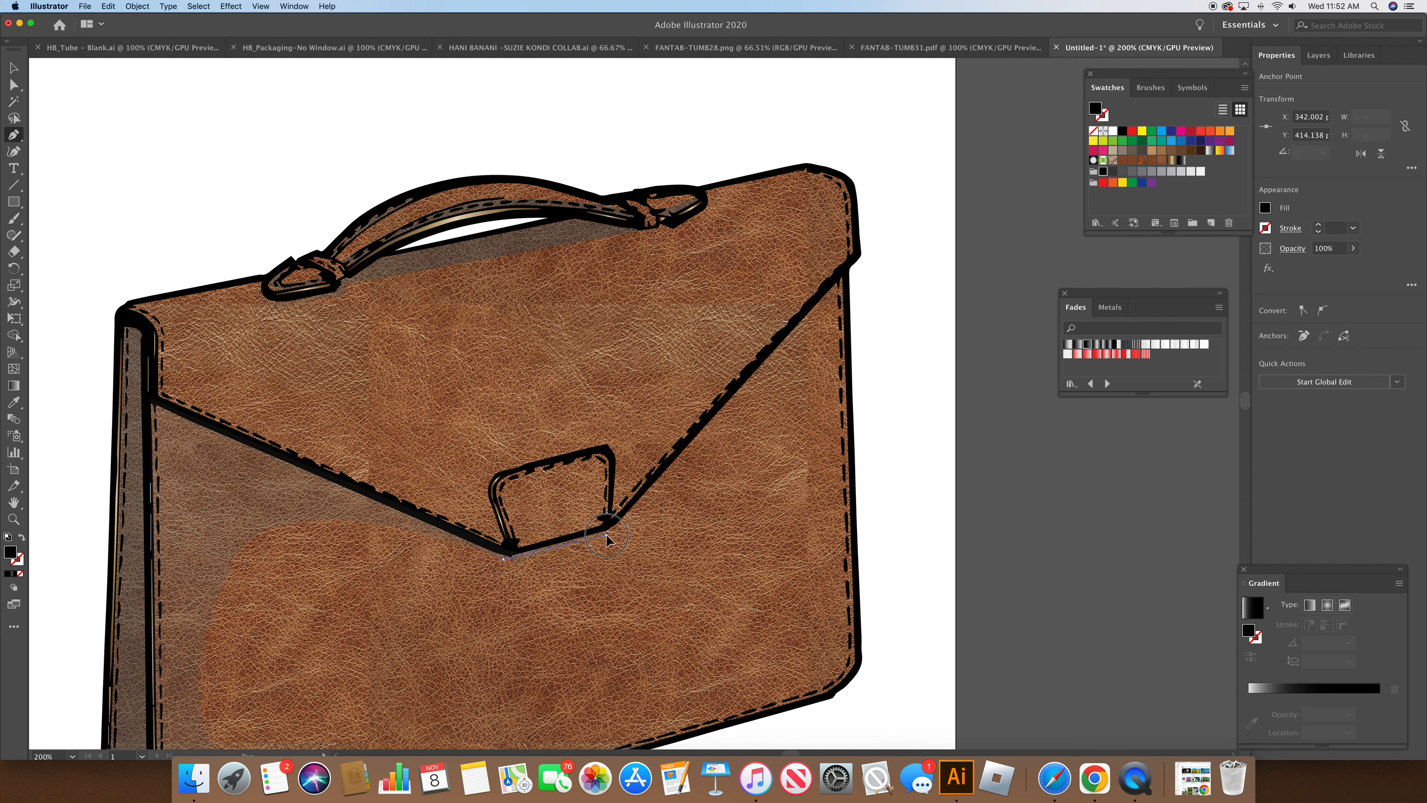
click(607, 534)
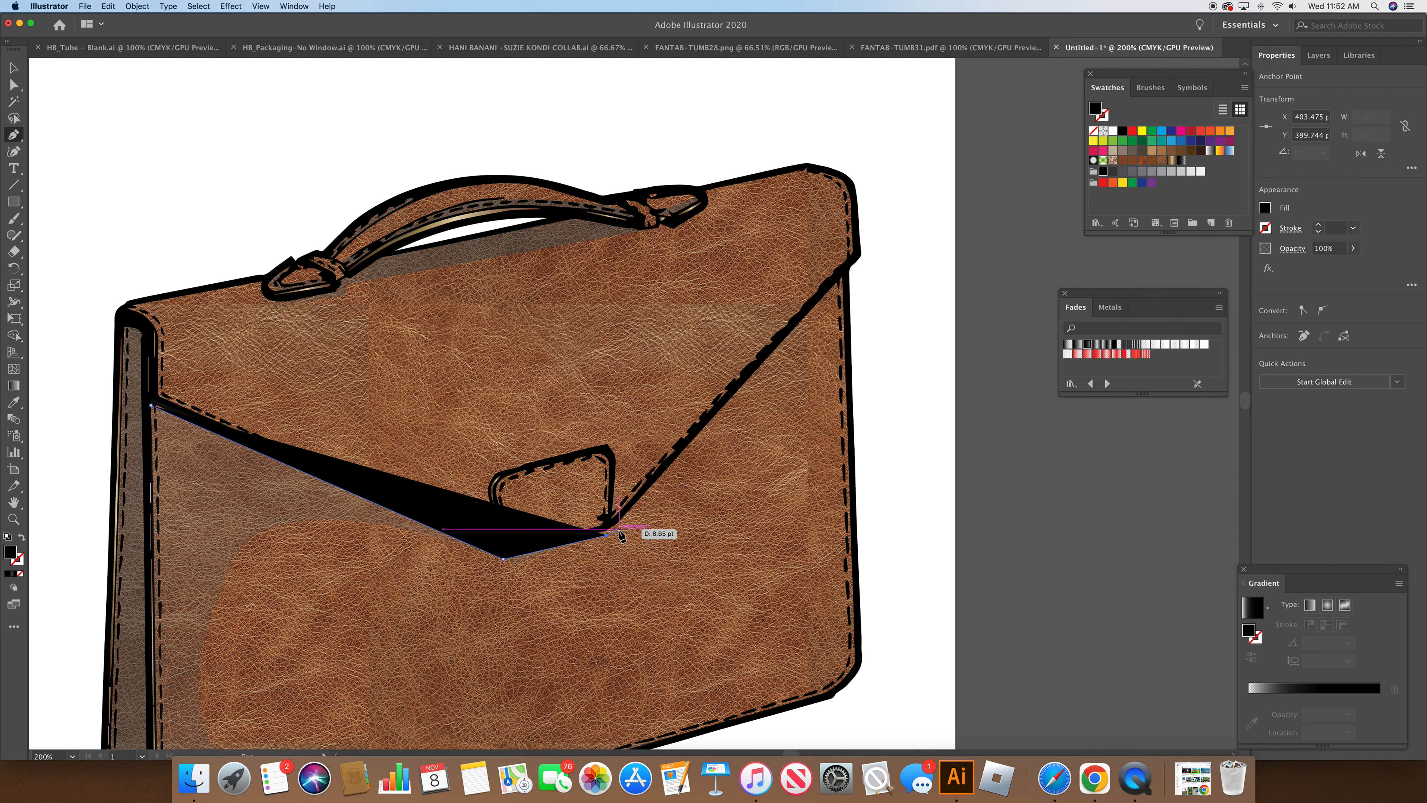
click(619, 530)
click(844, 281)
Remove the flap shadow path's fill and give it a 6 pt black stroke
key(slash)
click(1320, 226)
click(1320, 226)
click(1320, 226)
click(1320, 226)
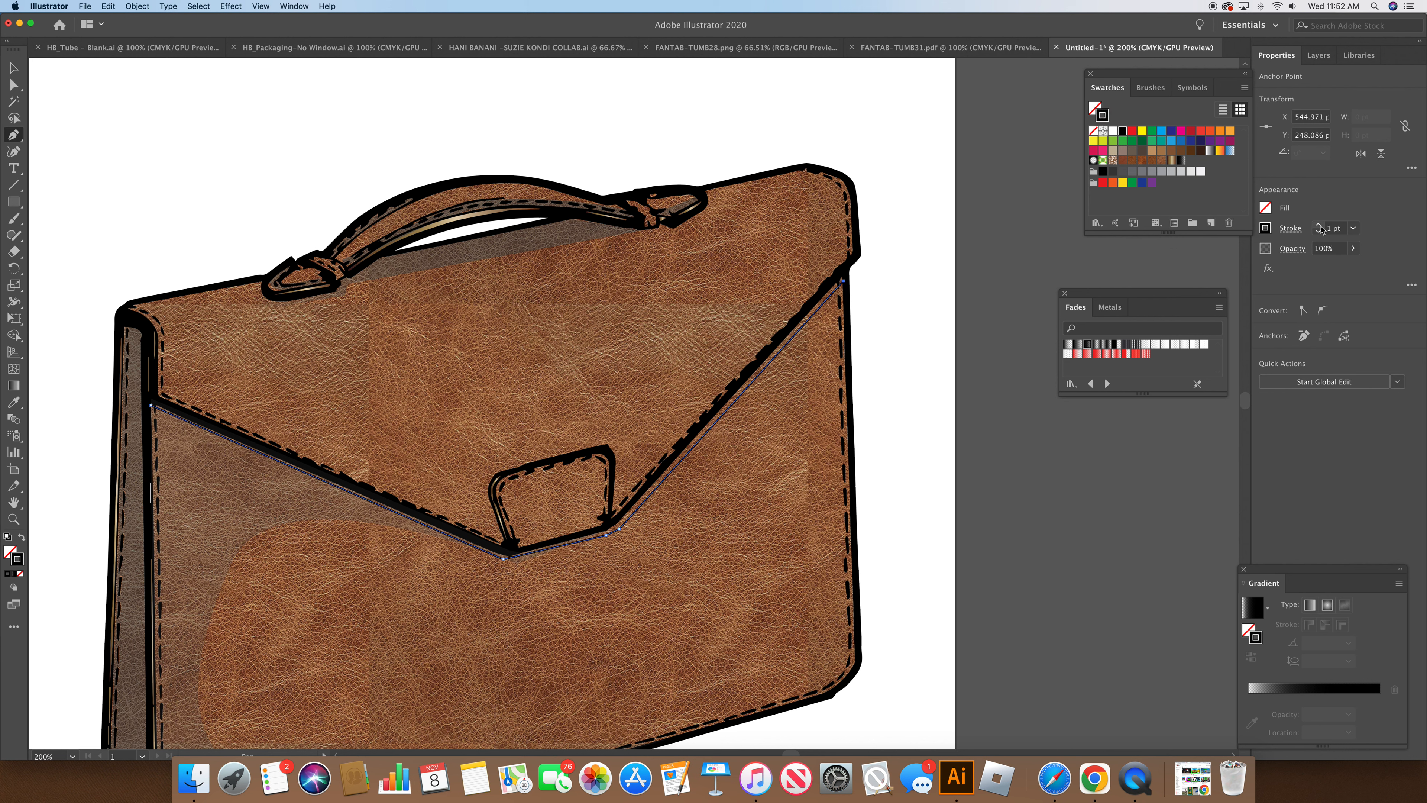
click(1320, 226)
click(1320, 226)
click(1319, 226)
click(1320, 226)
click(1320, 226)
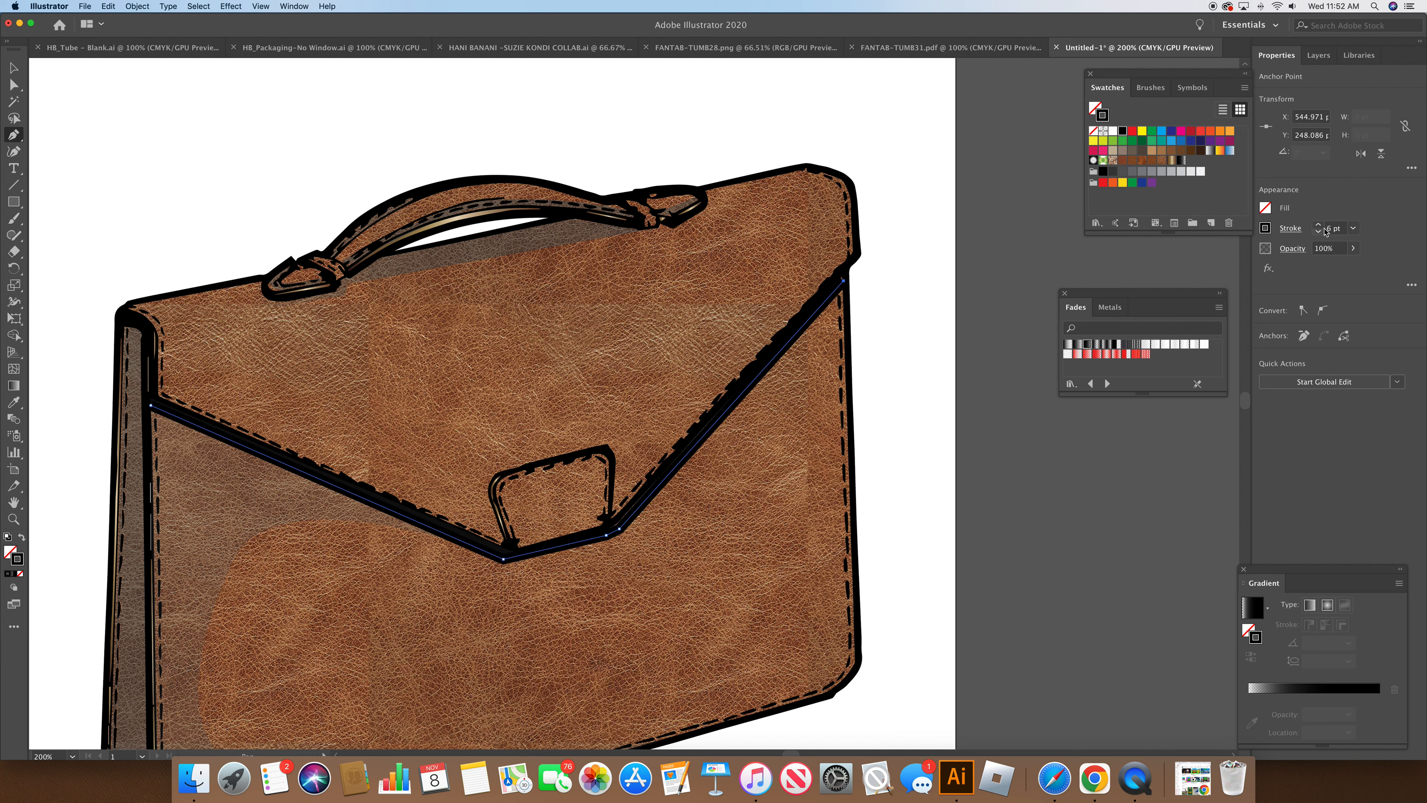
Set the flap shadow stroke's opacity to 51% and deselect the path
click(1299, 249)
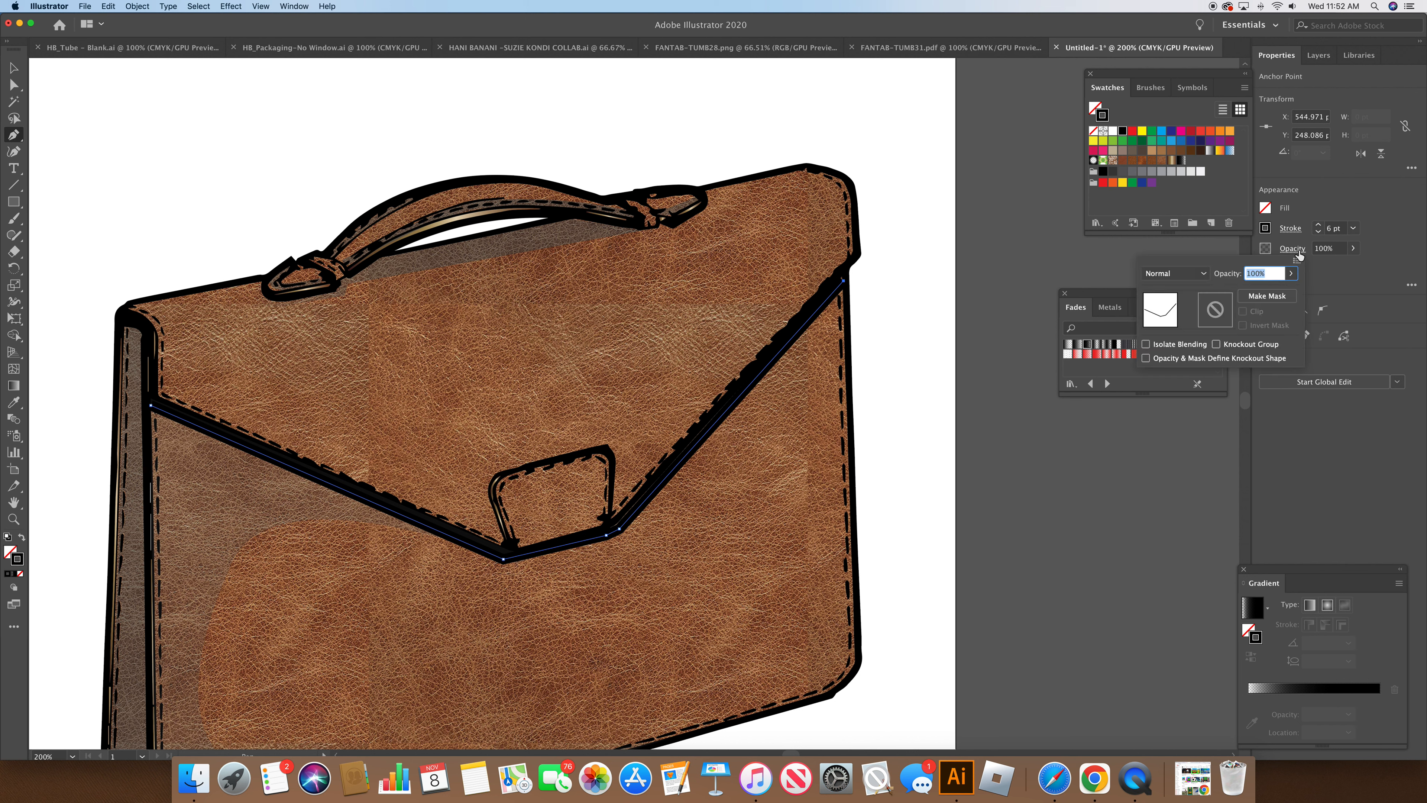
click(1291, 273)
mouse_move(1290, 295)
mouse_down()
mouse_move(1236, 296)
mouse_move(1267, 296)
mouse_up()
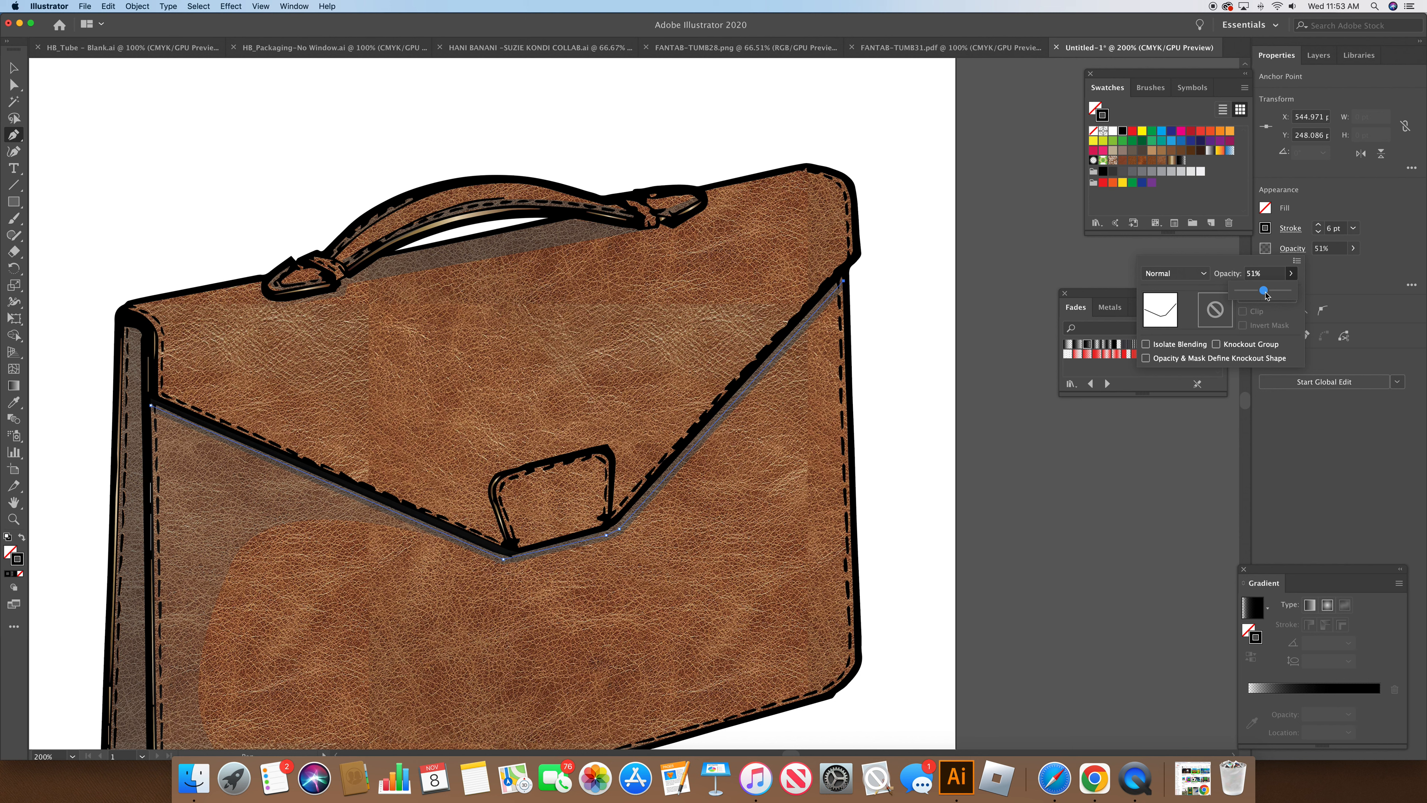
click(934, 286)
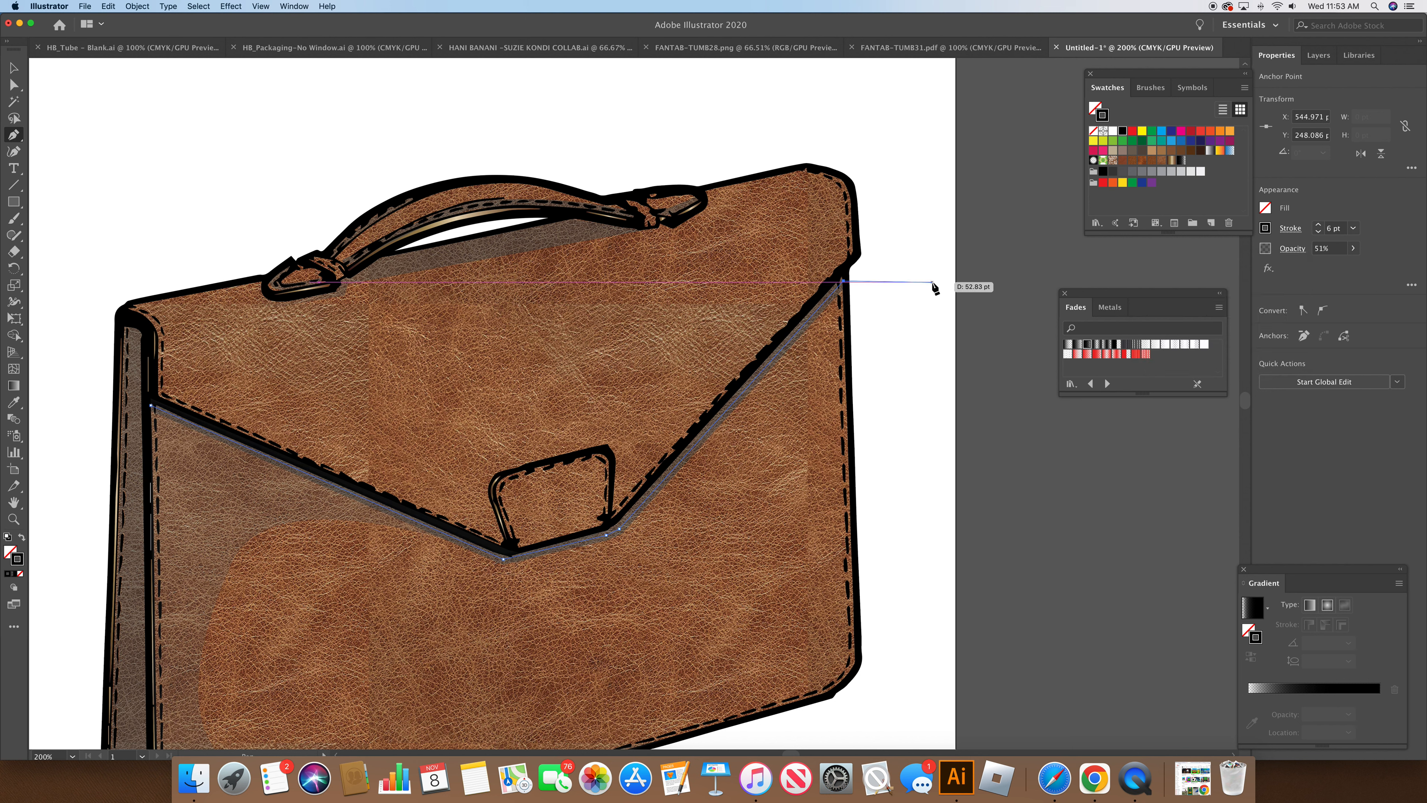
super+click(934, 286)
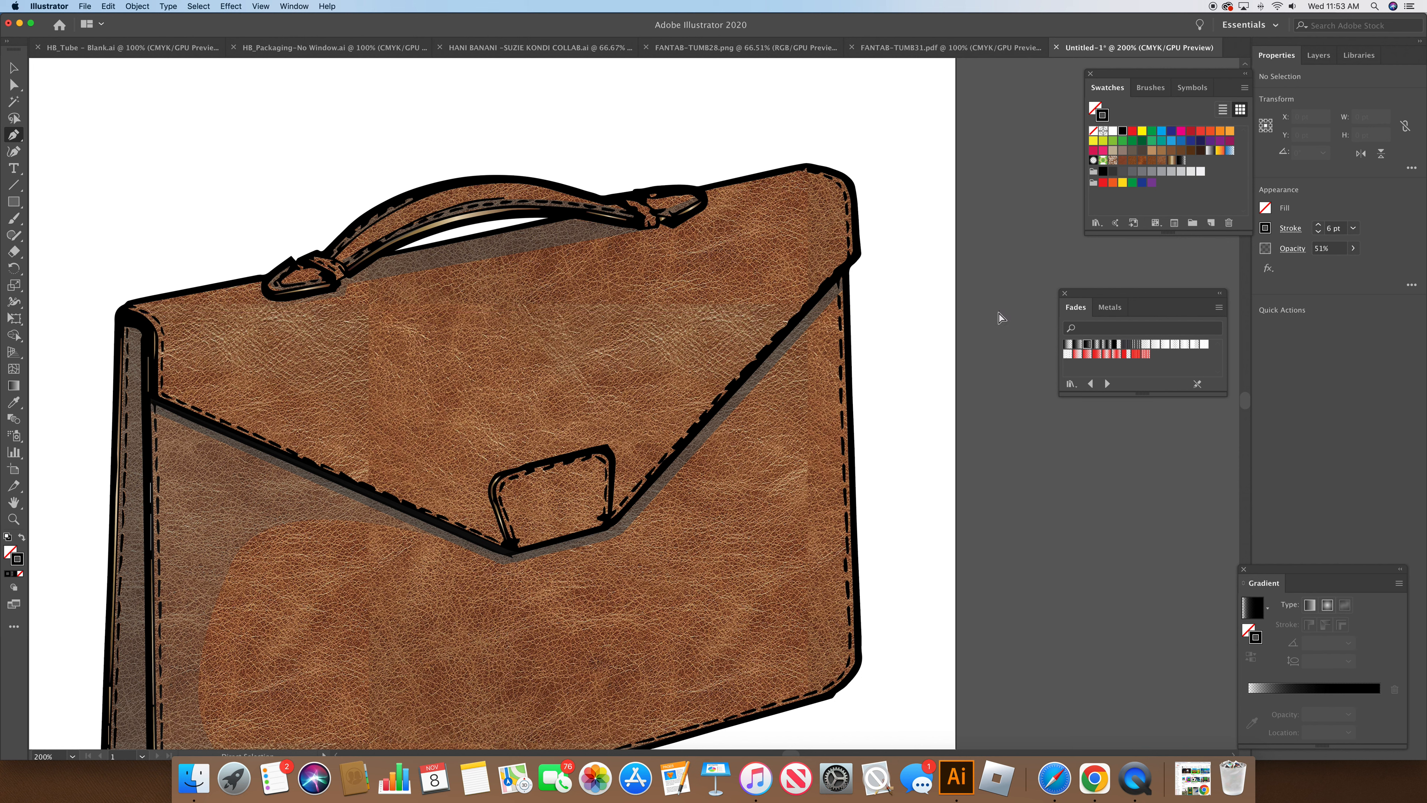
Draw an open Pen path along the clasp's upper edge, around its upper-left corner and down its left side
click(597, 444)
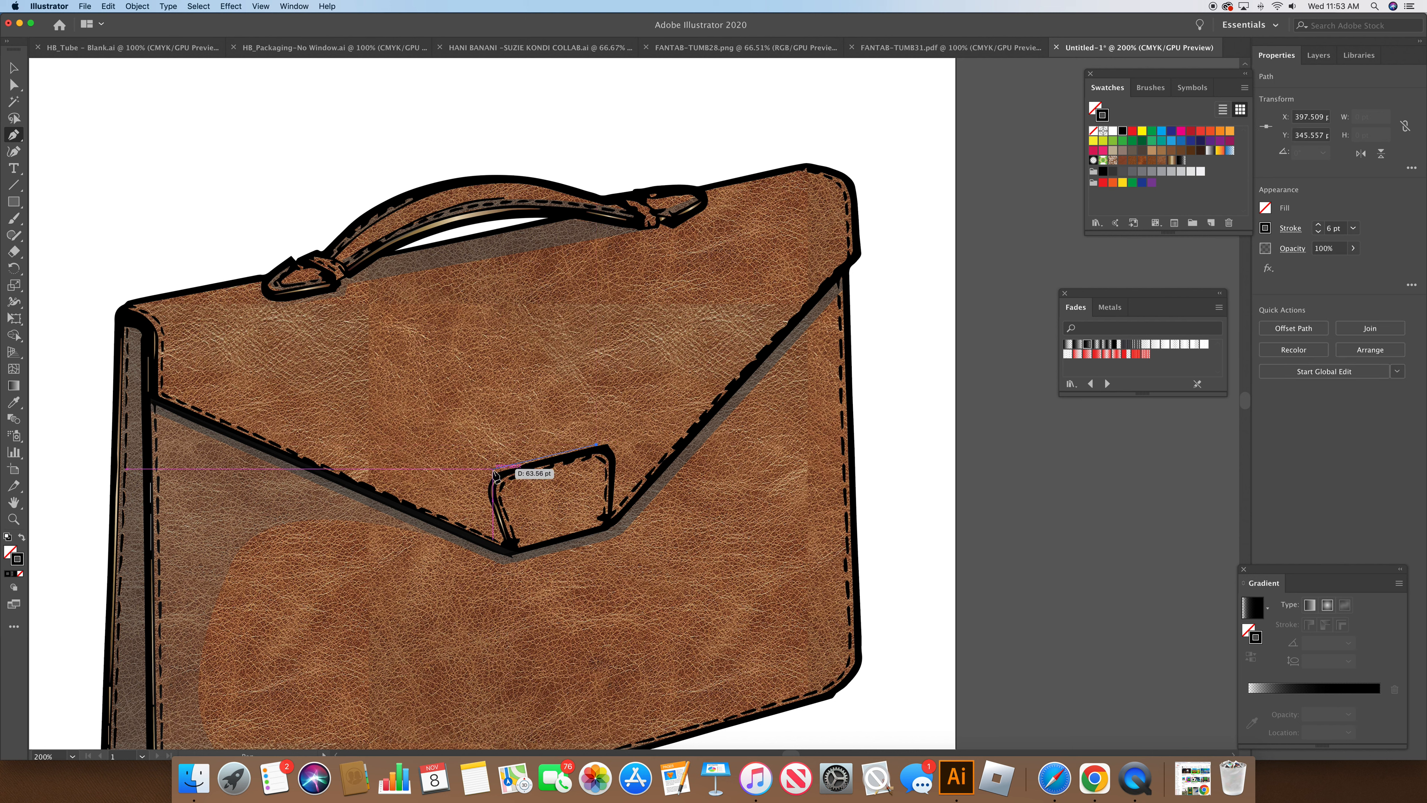
click(495, 473)
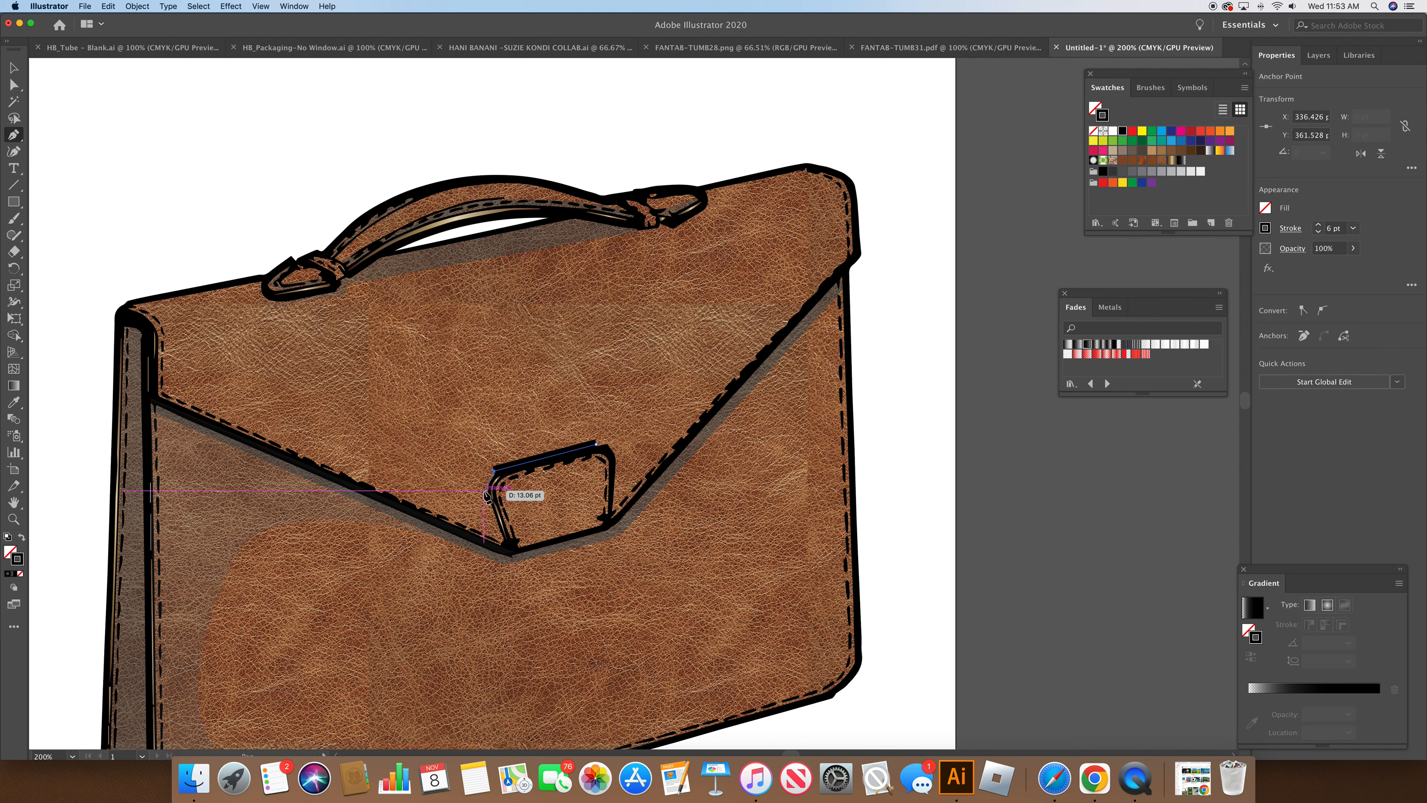
drag(485, 501, 485, 509)
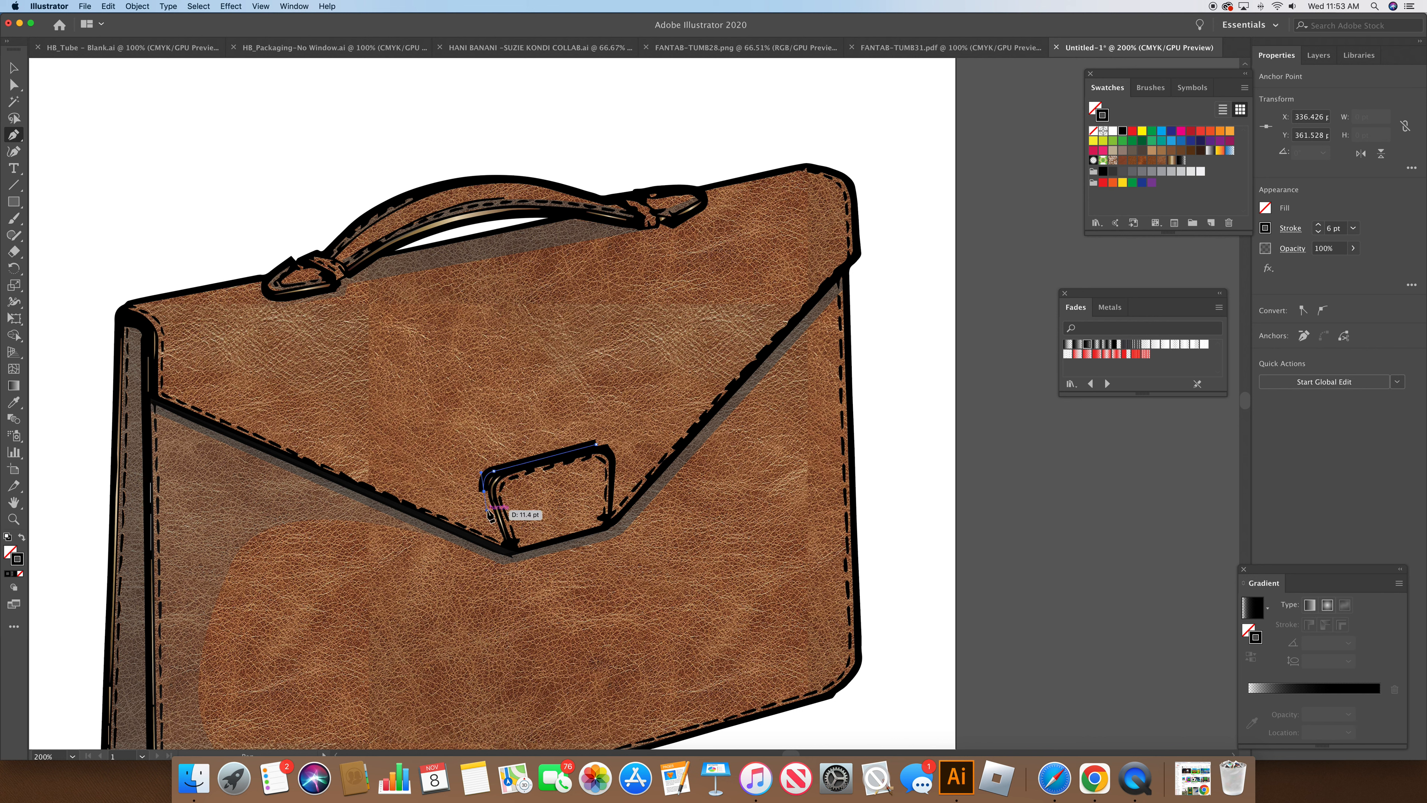
click(501, 543)
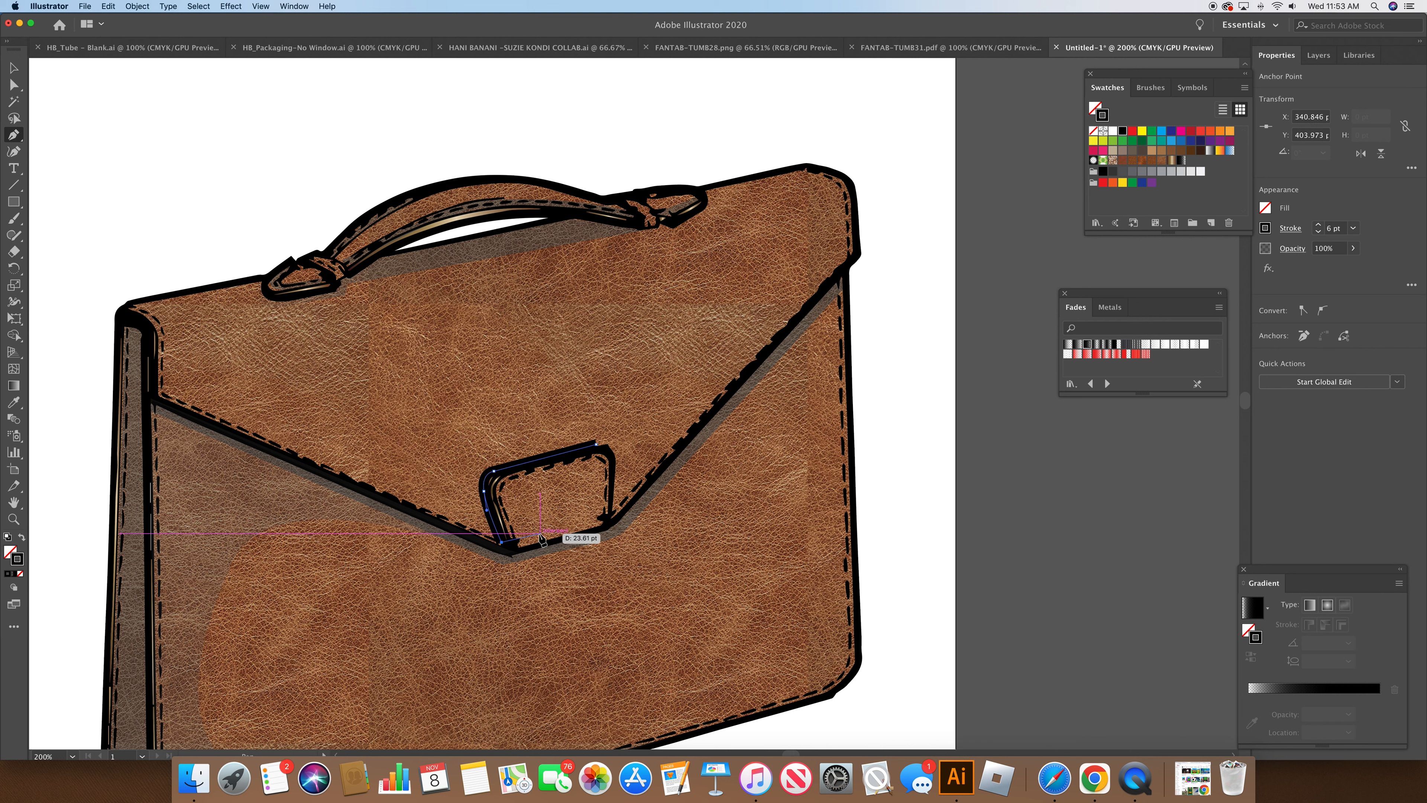
Give the clasp shadow's stroke round caps
click(1285, 236)
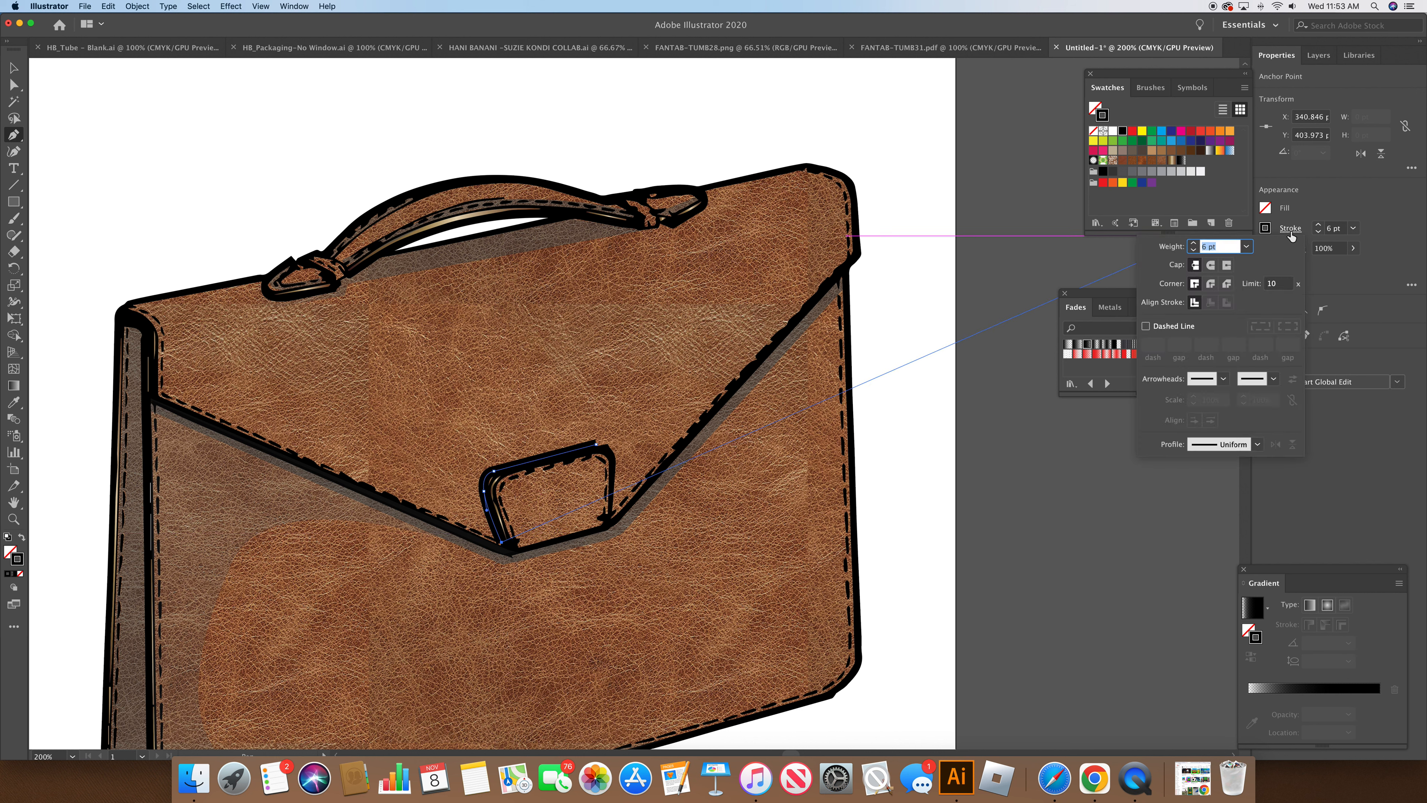
click(1212, 266)
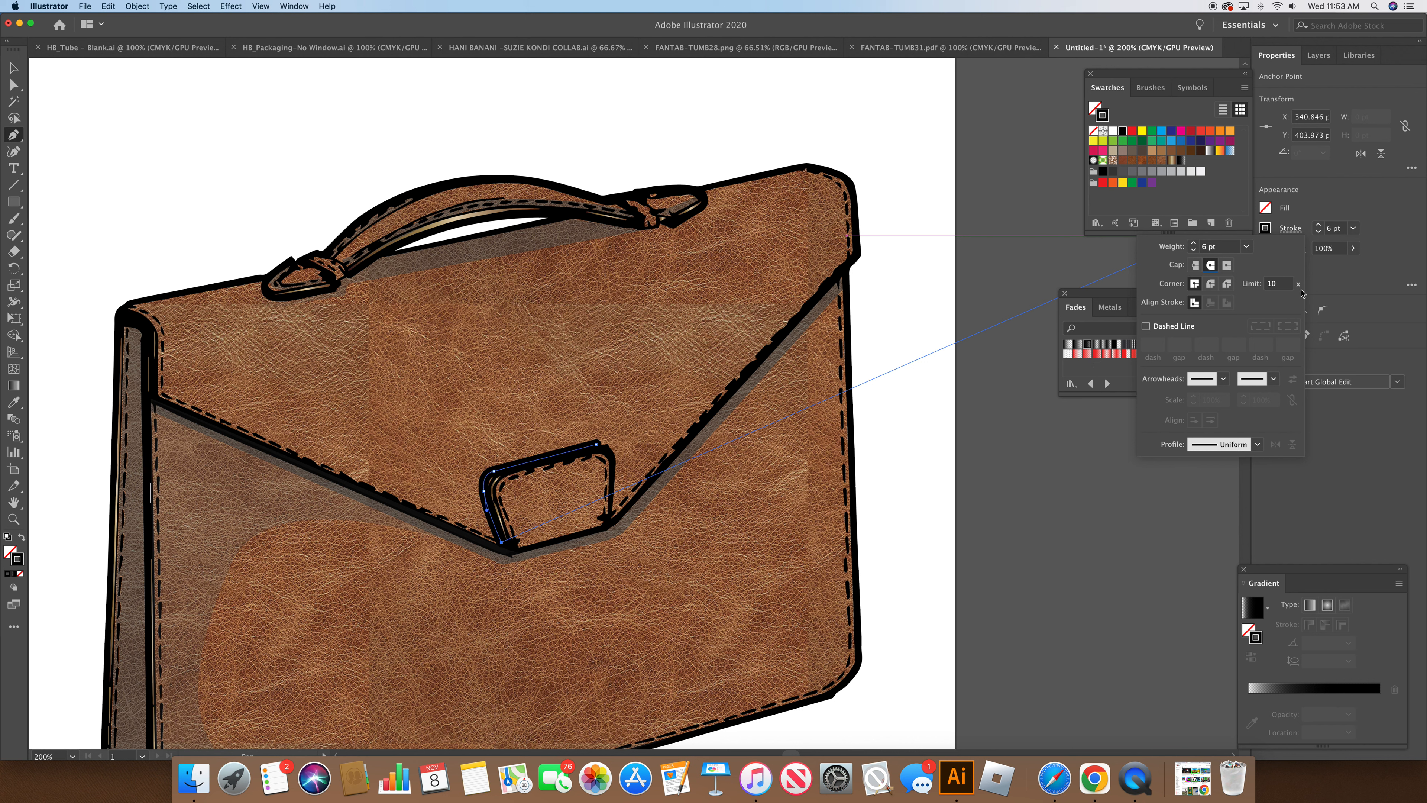
click(1328, 274)
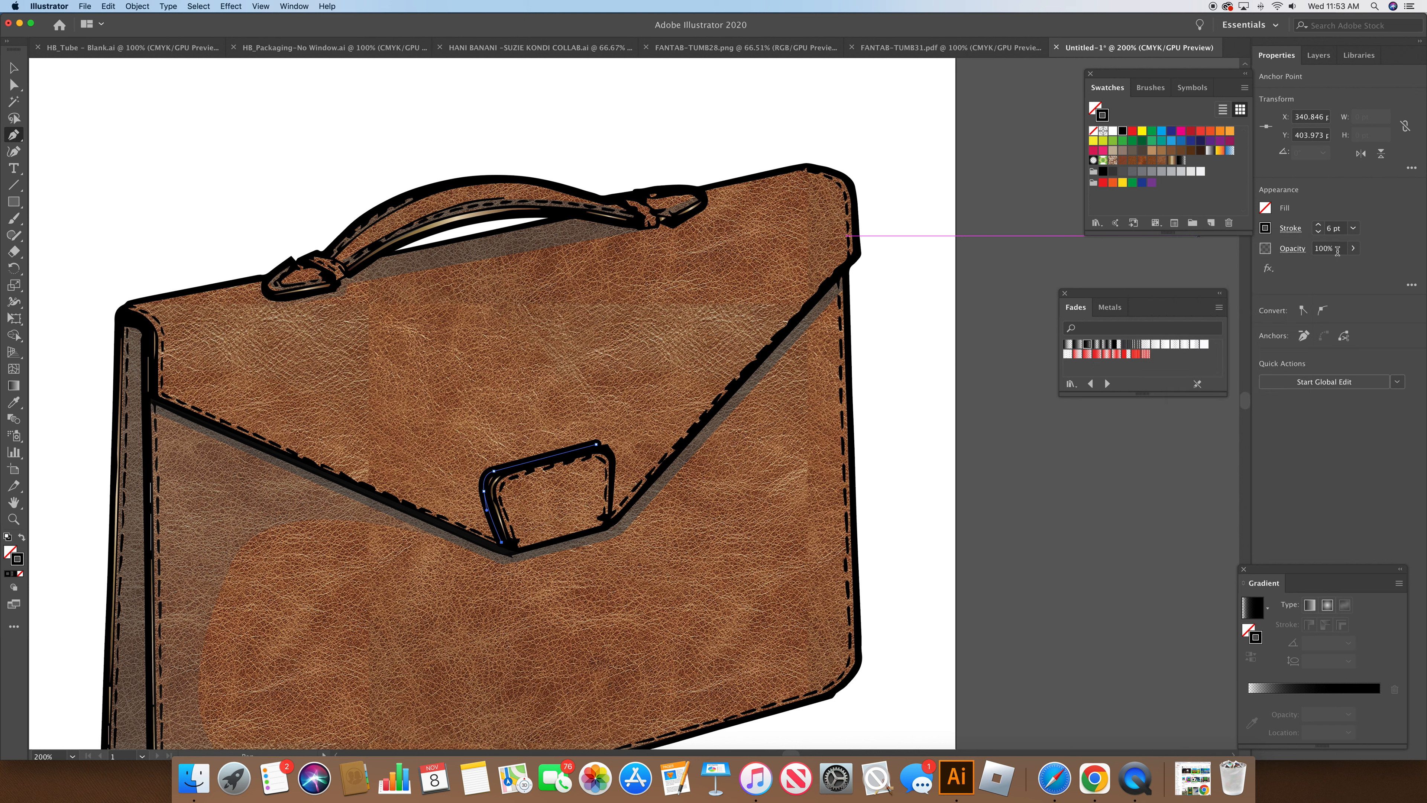
Set the clasp shadow's opacity to 54% and its stroke weight to 4 pt
click(1293, 248)
click(1291, 274)
drag(1291, 293, 1268, 296)
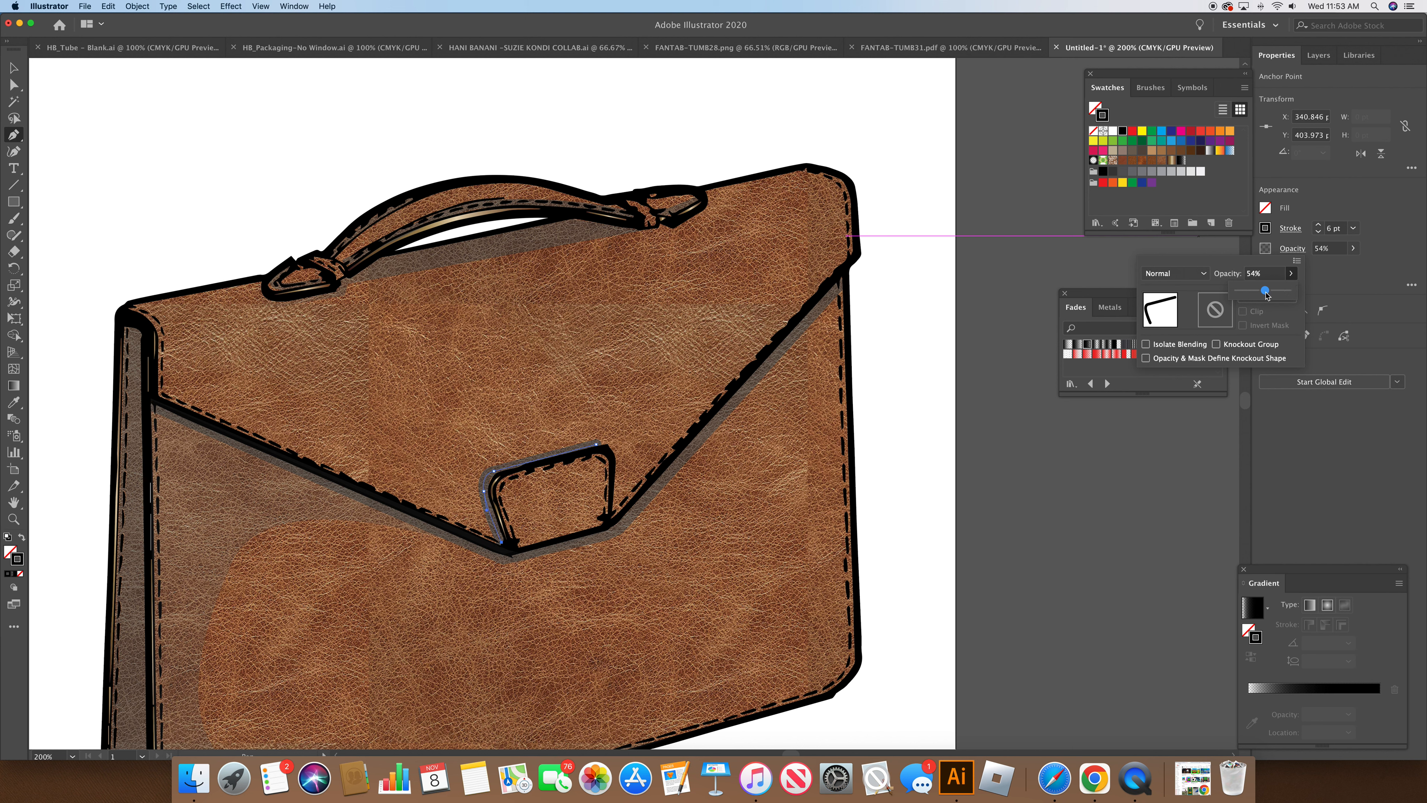
key(Return)
click(1352, 229)
click(1352, 229)
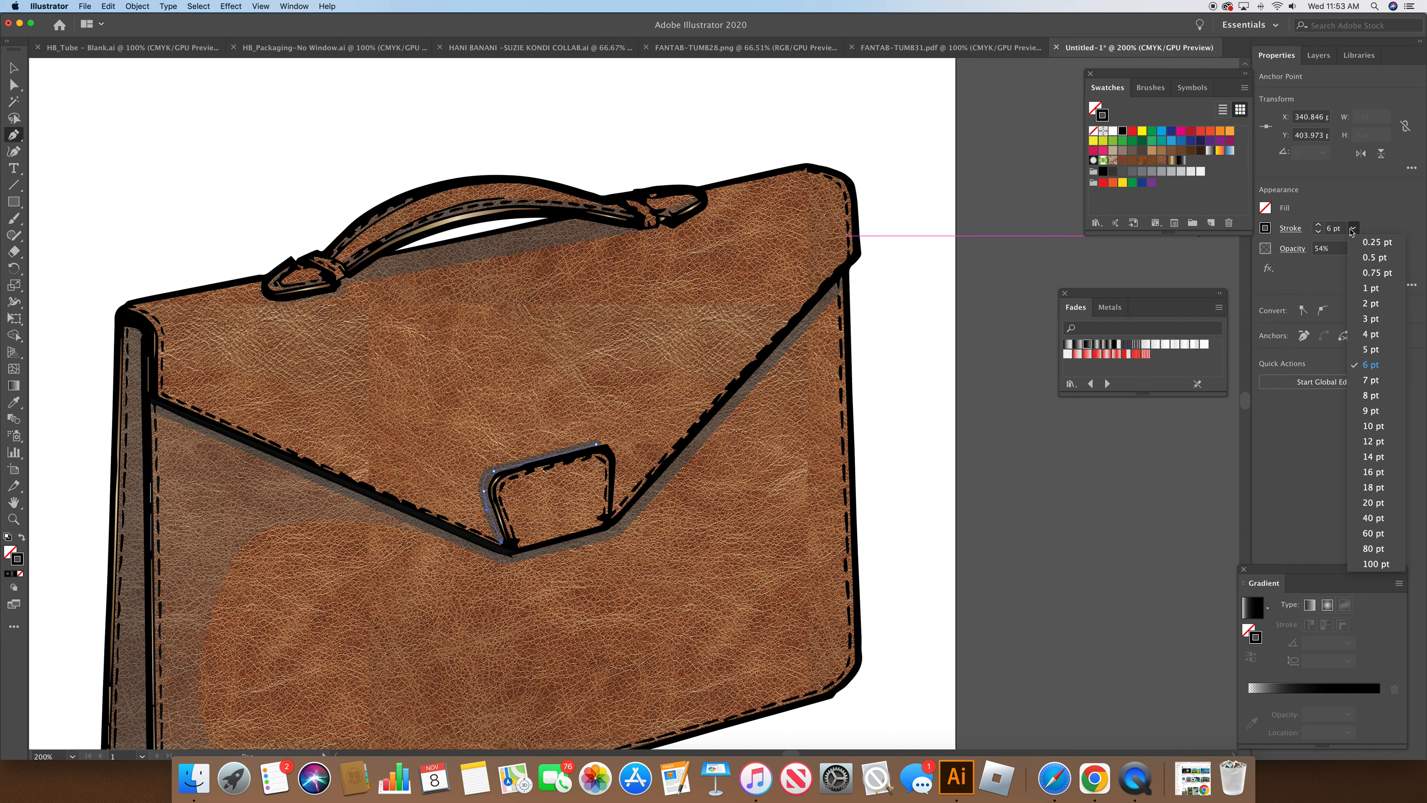
click(1371, 334)
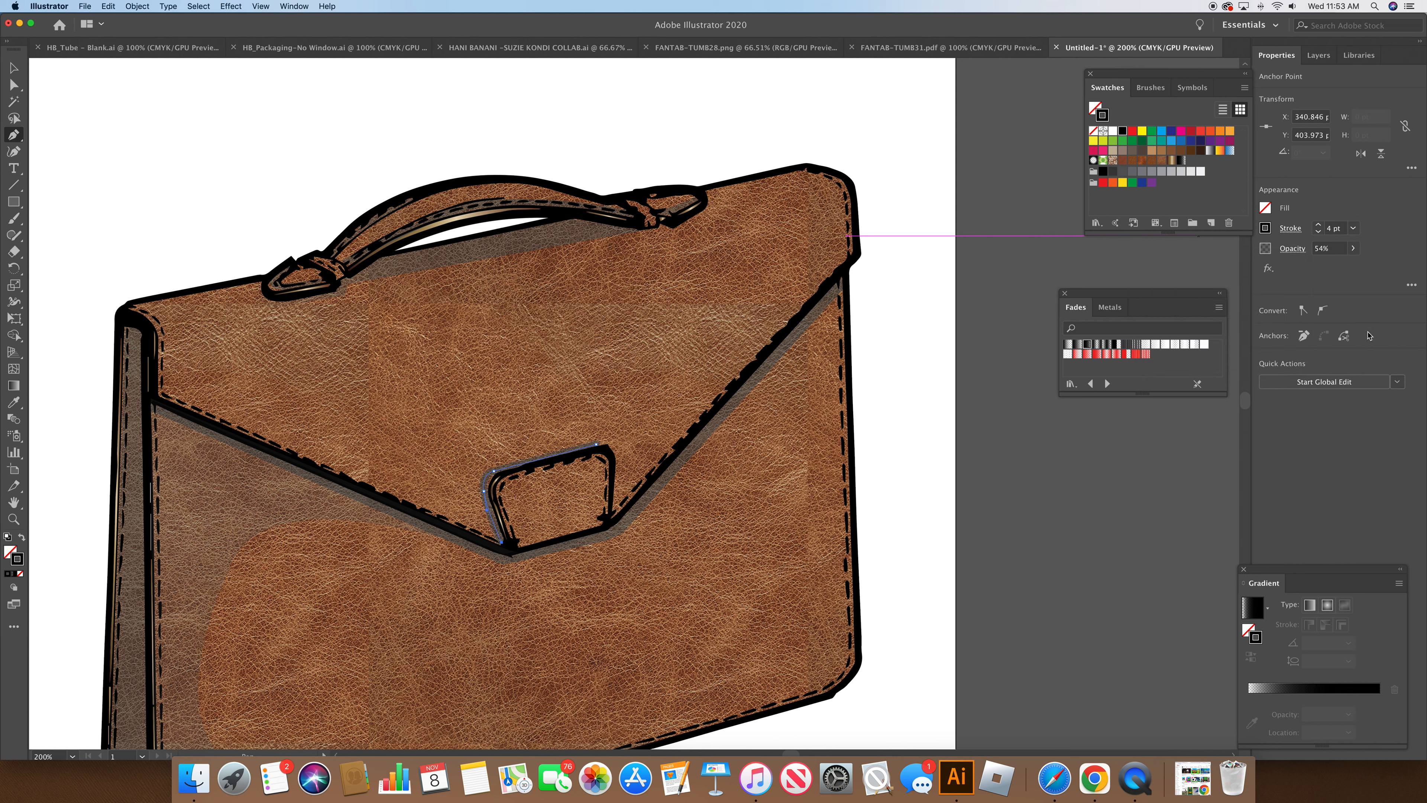
Adjust the curve at the clasp shadow's upper-left corner with Direct Selection and deselect the path
click(10, 83)
click(115, 111)
click(493, 472)
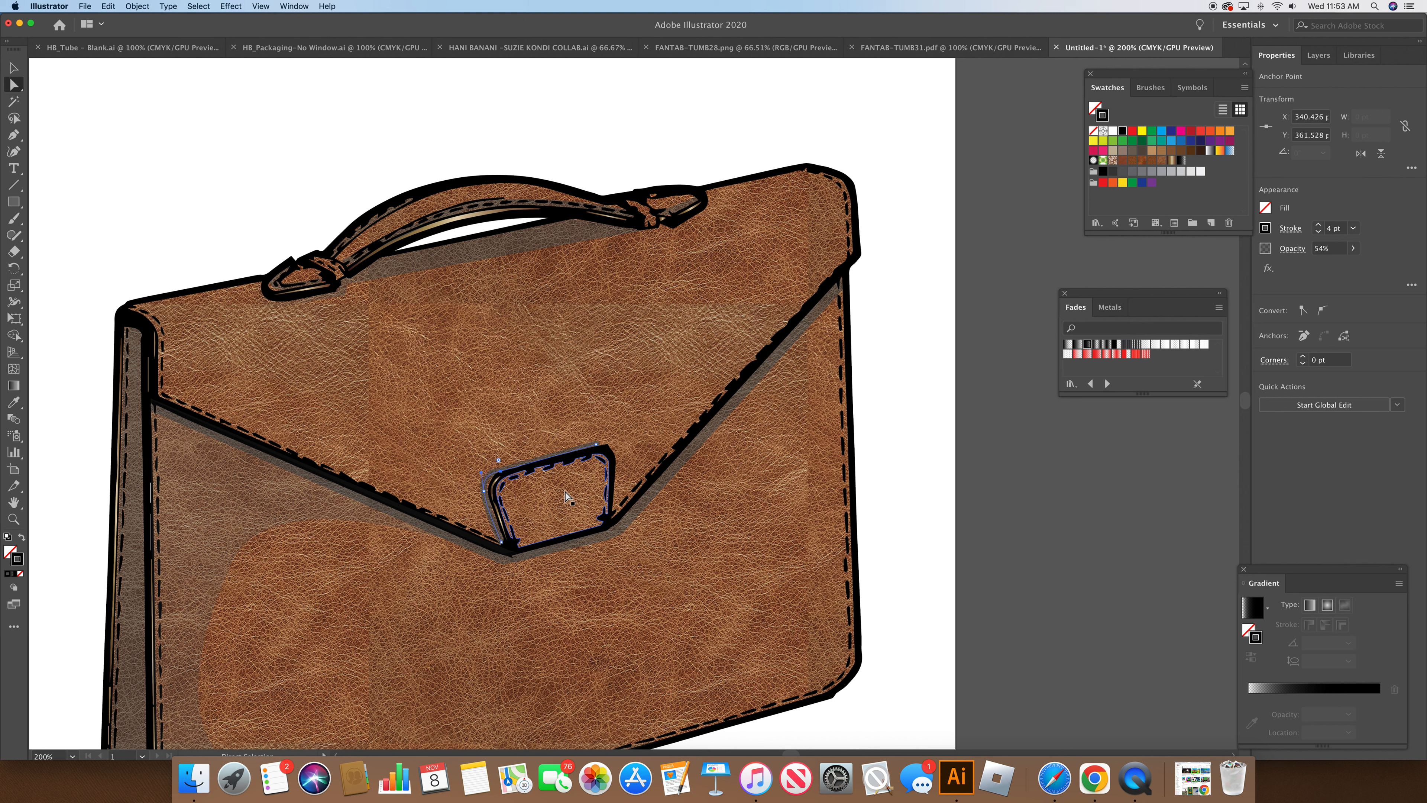
drag(481, 475, 487, 500)
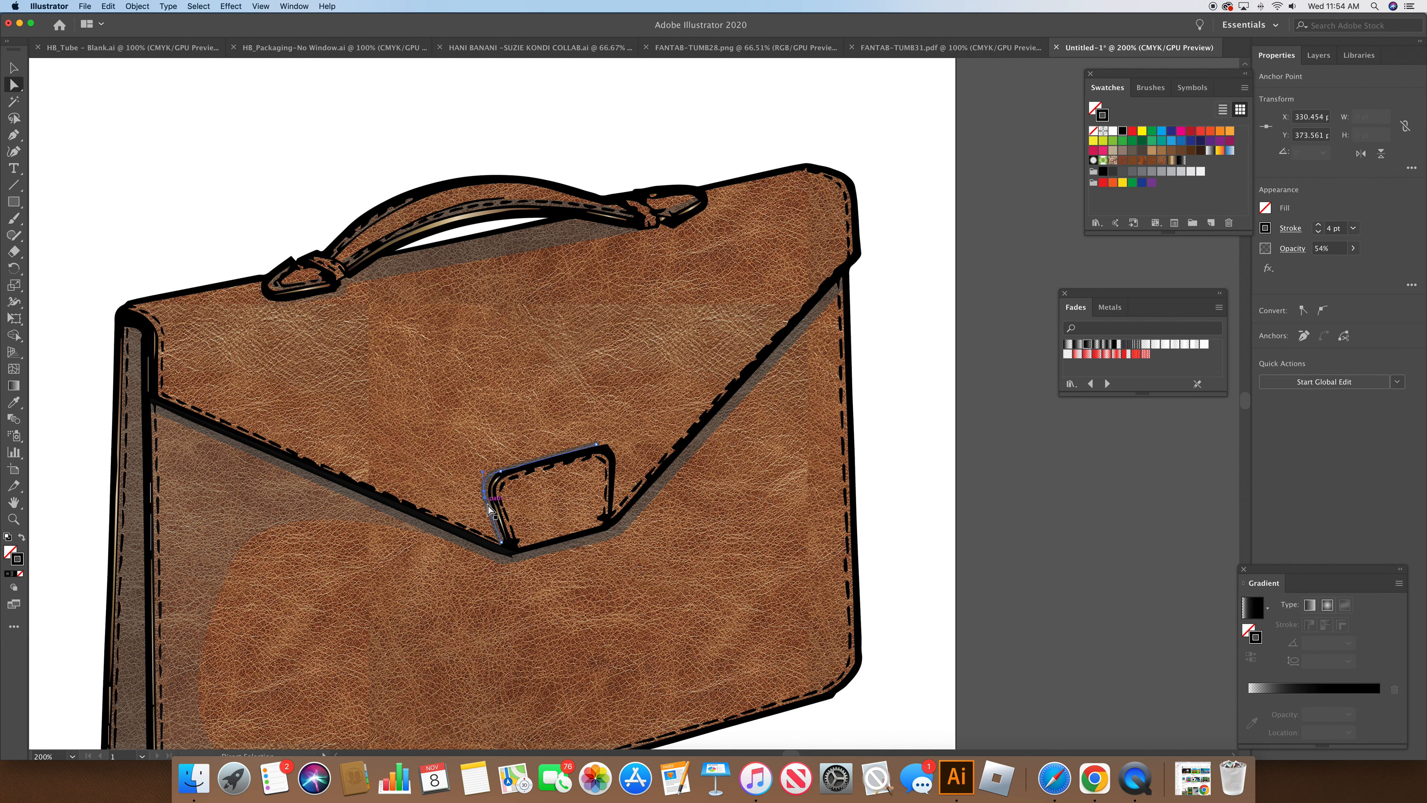
click(879, 565)
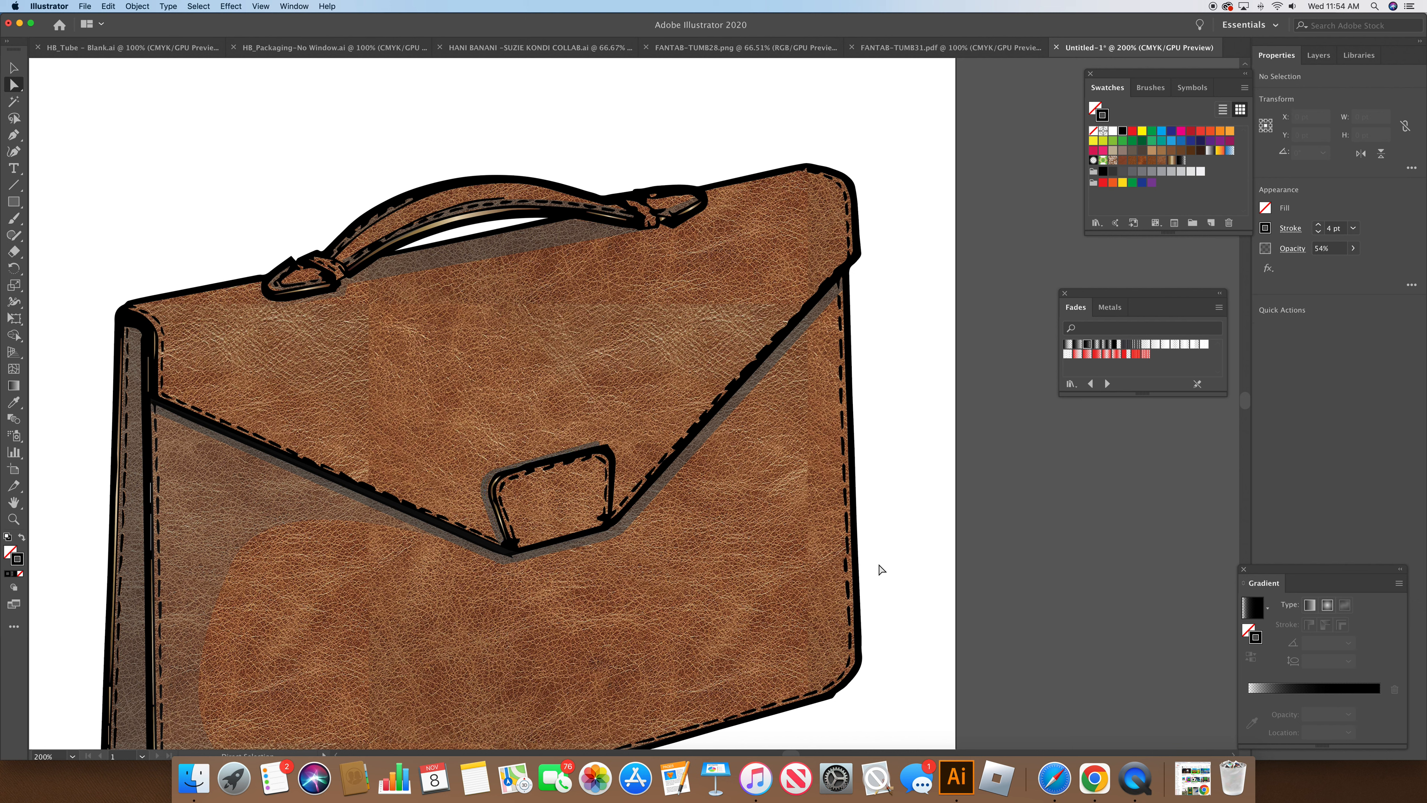
Set the clasp shadow's opacity to 40% and deselect it
click(493, 520)
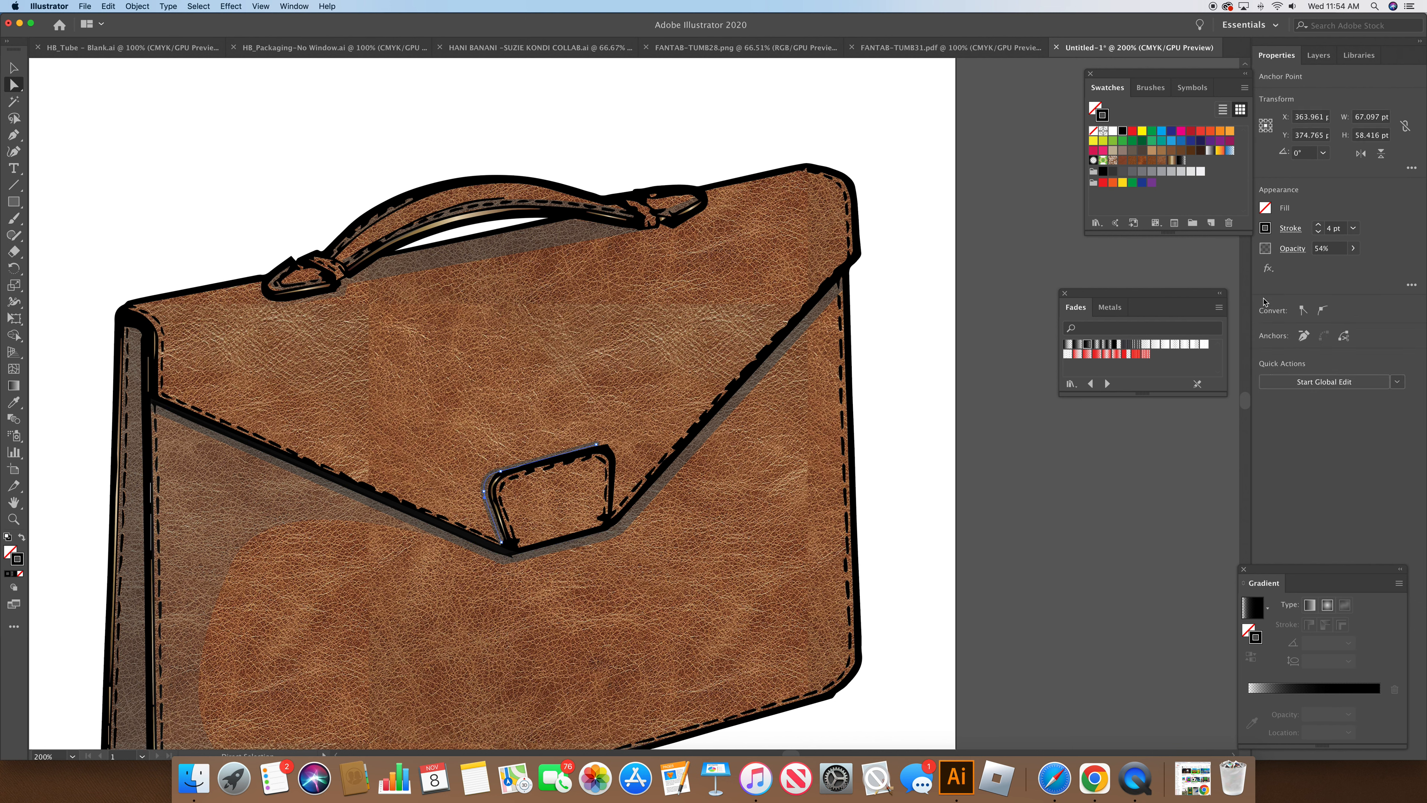
click(1296, 250)
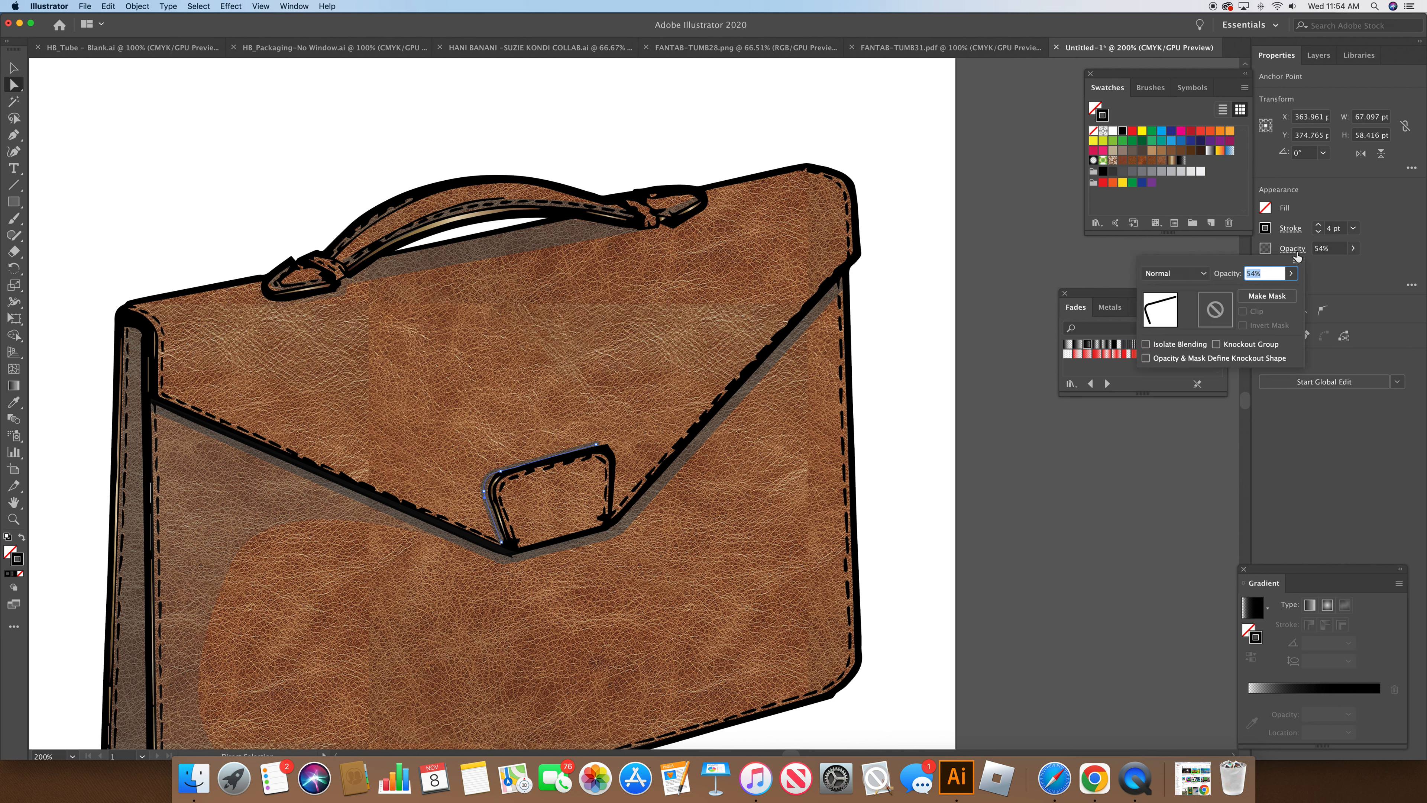
click(1291, 274)
drag(1267, 293, 1261, 294)
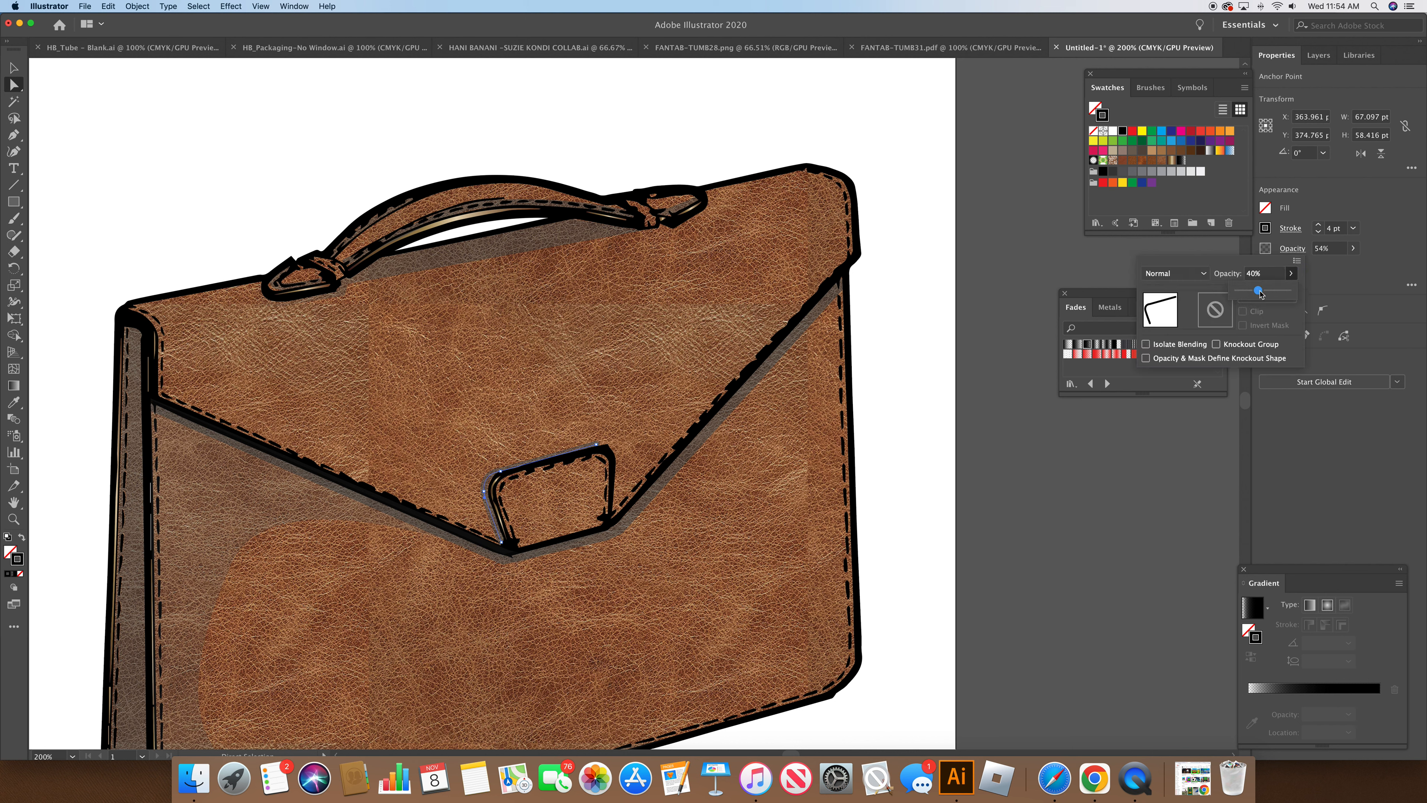
click(915, 311)
click(915, 311)
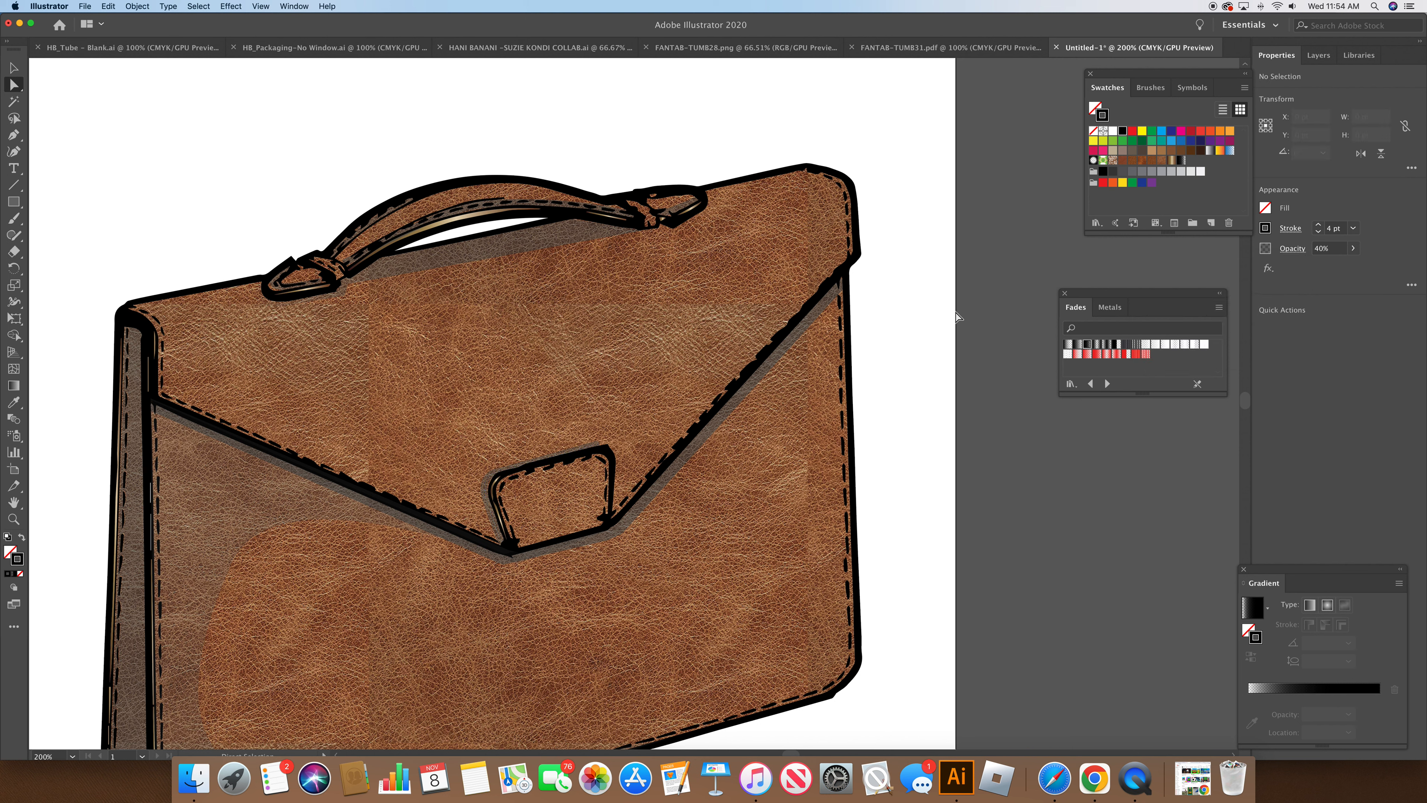
Delete the two leather texture images beside the artboard
click(73, 756)
click(109, 573)
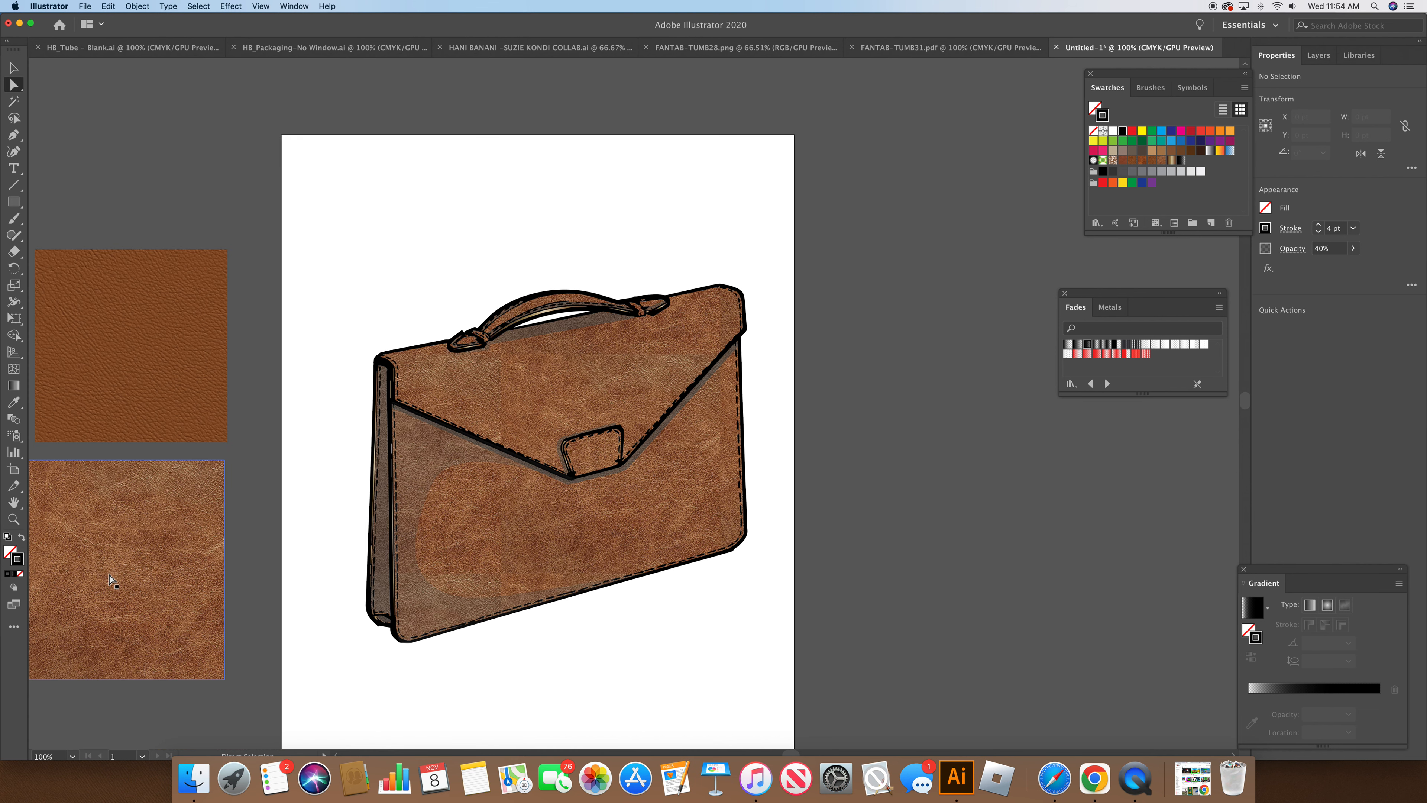
click(120, 430)
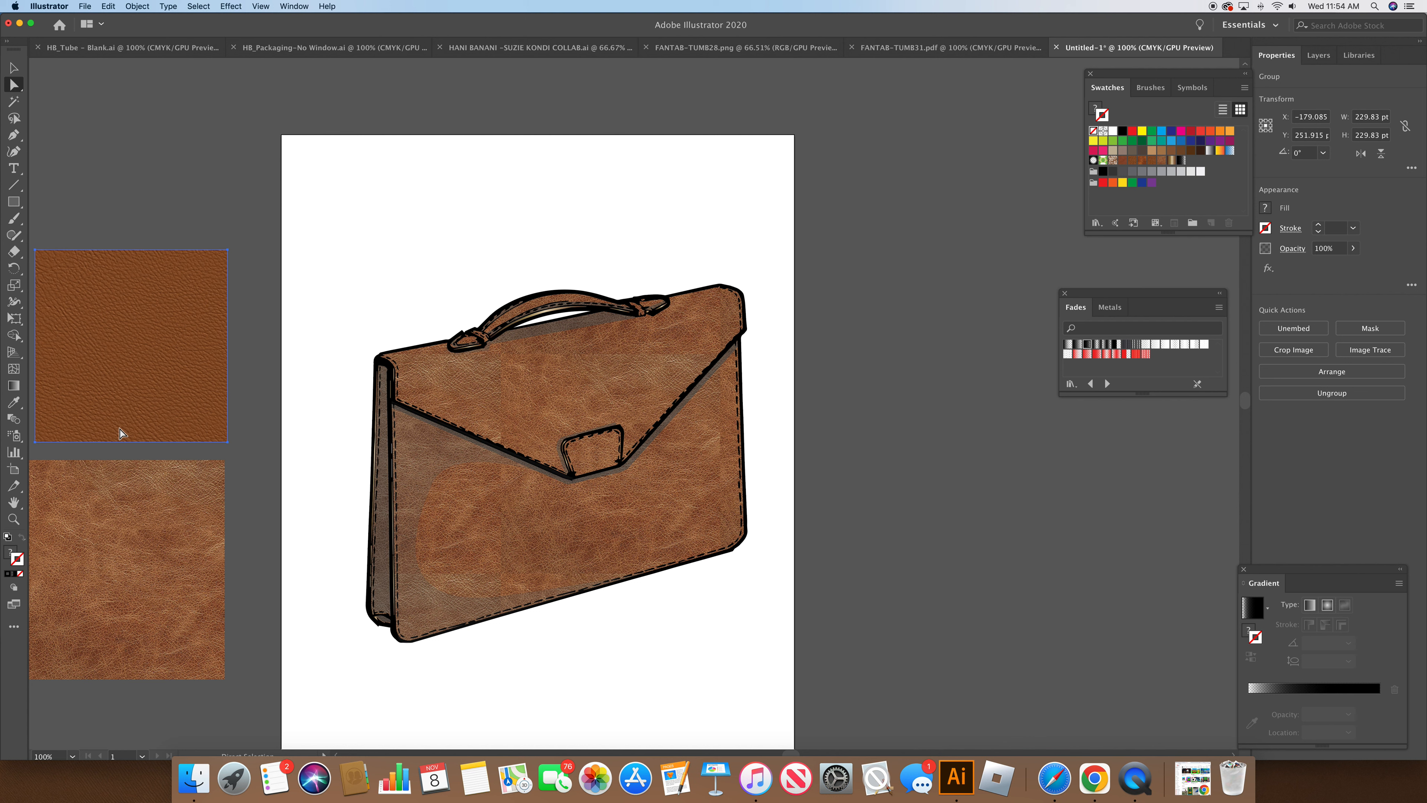
key(Delete)
click(122, 548)
key(Delete)
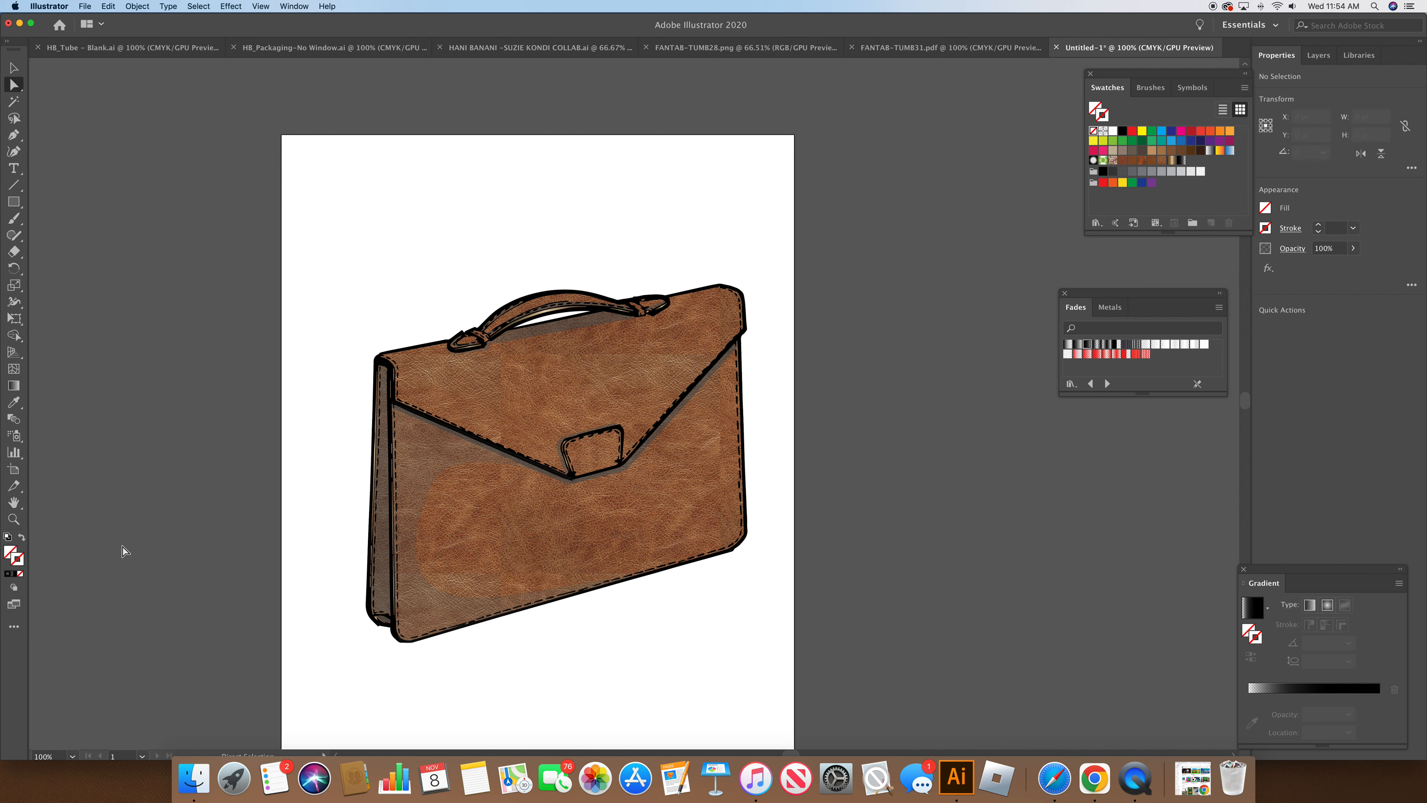